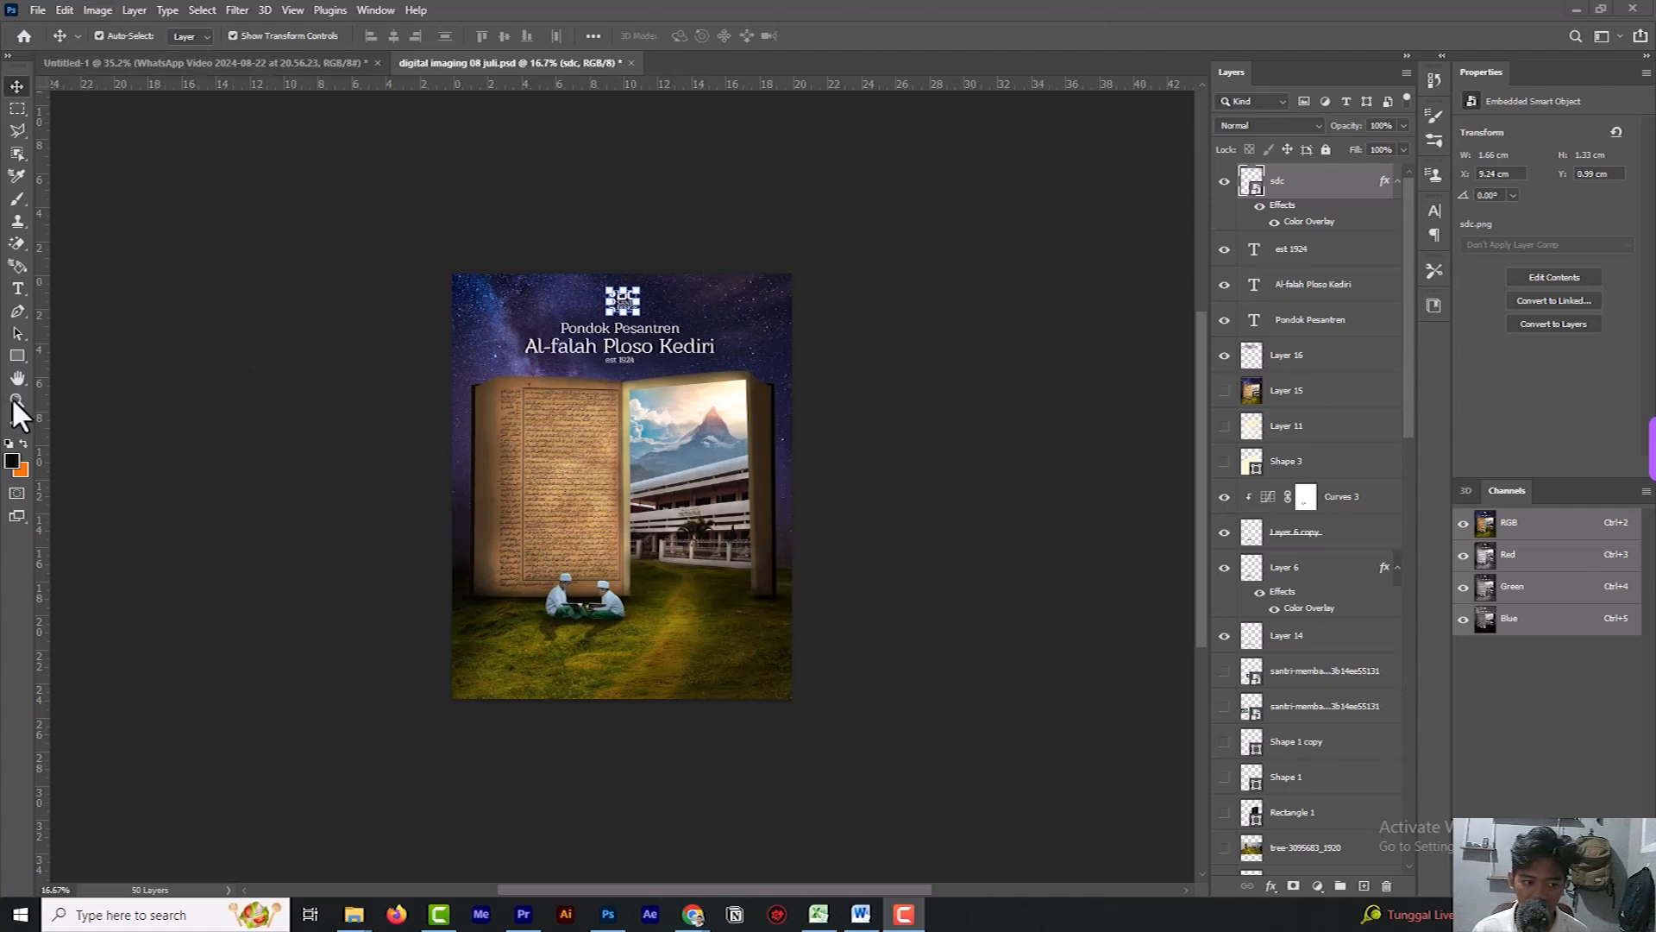
Fit the whole finished poster on screen to view it.
{"action": "right_click", "coordinate": [602, 428]}
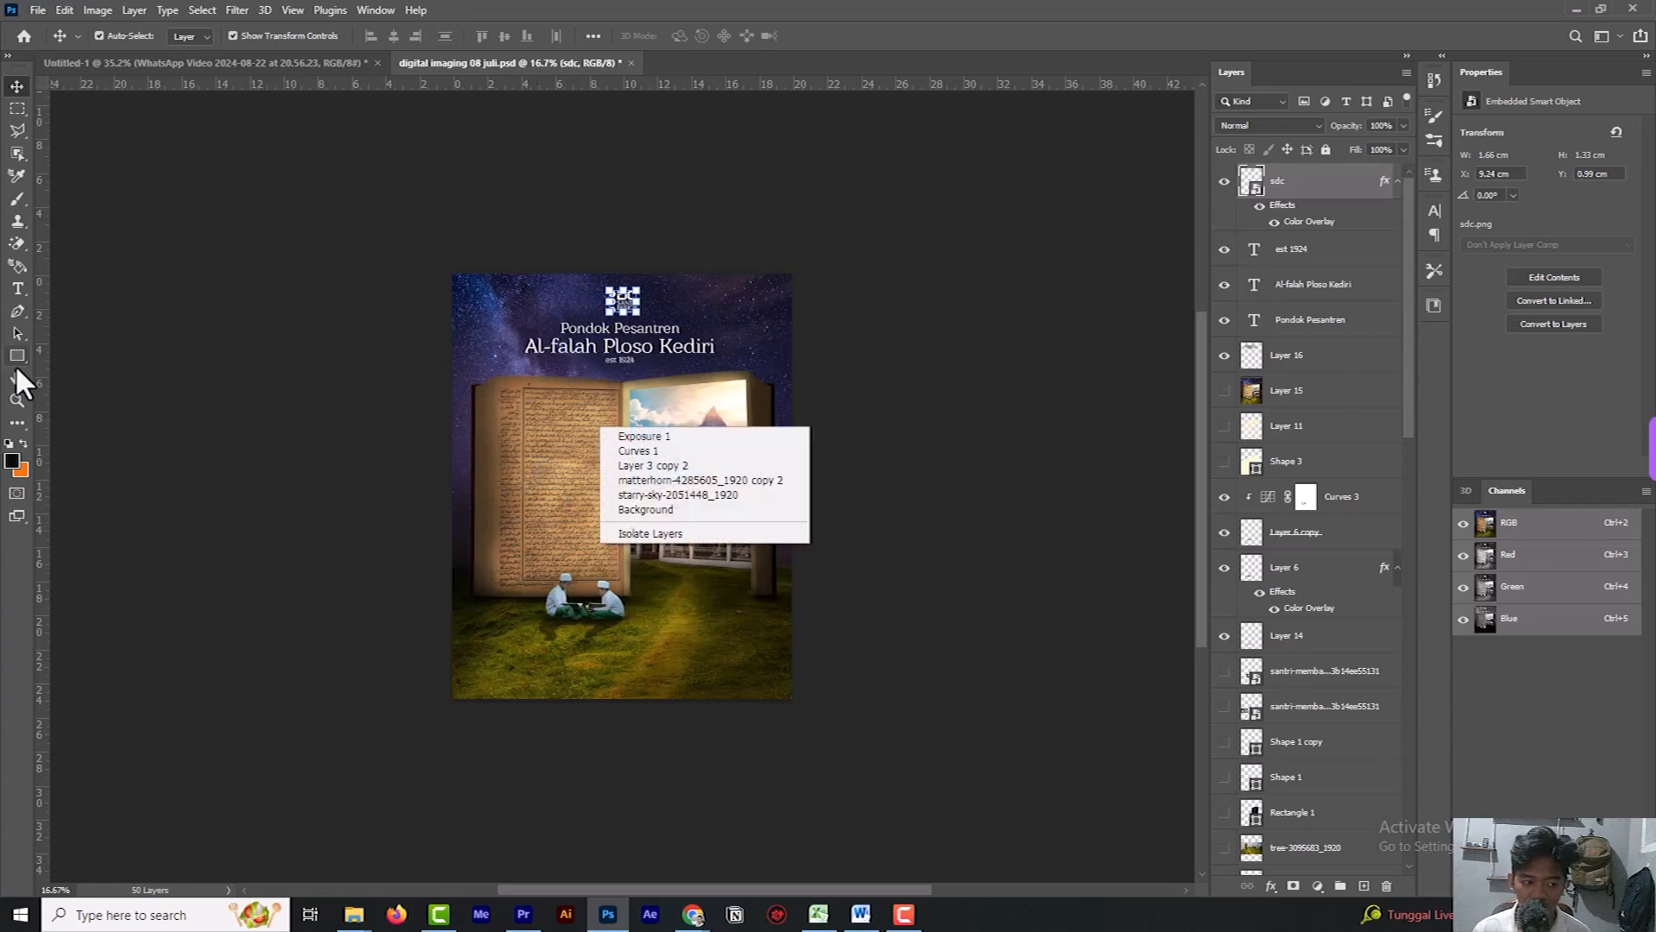
{"action": "left_click", "coordinate": [22, 414]}
{"action": "left_click", "coordinate": [17, 399]}
{"action": "right_click", "coordinate": [559, 441]}
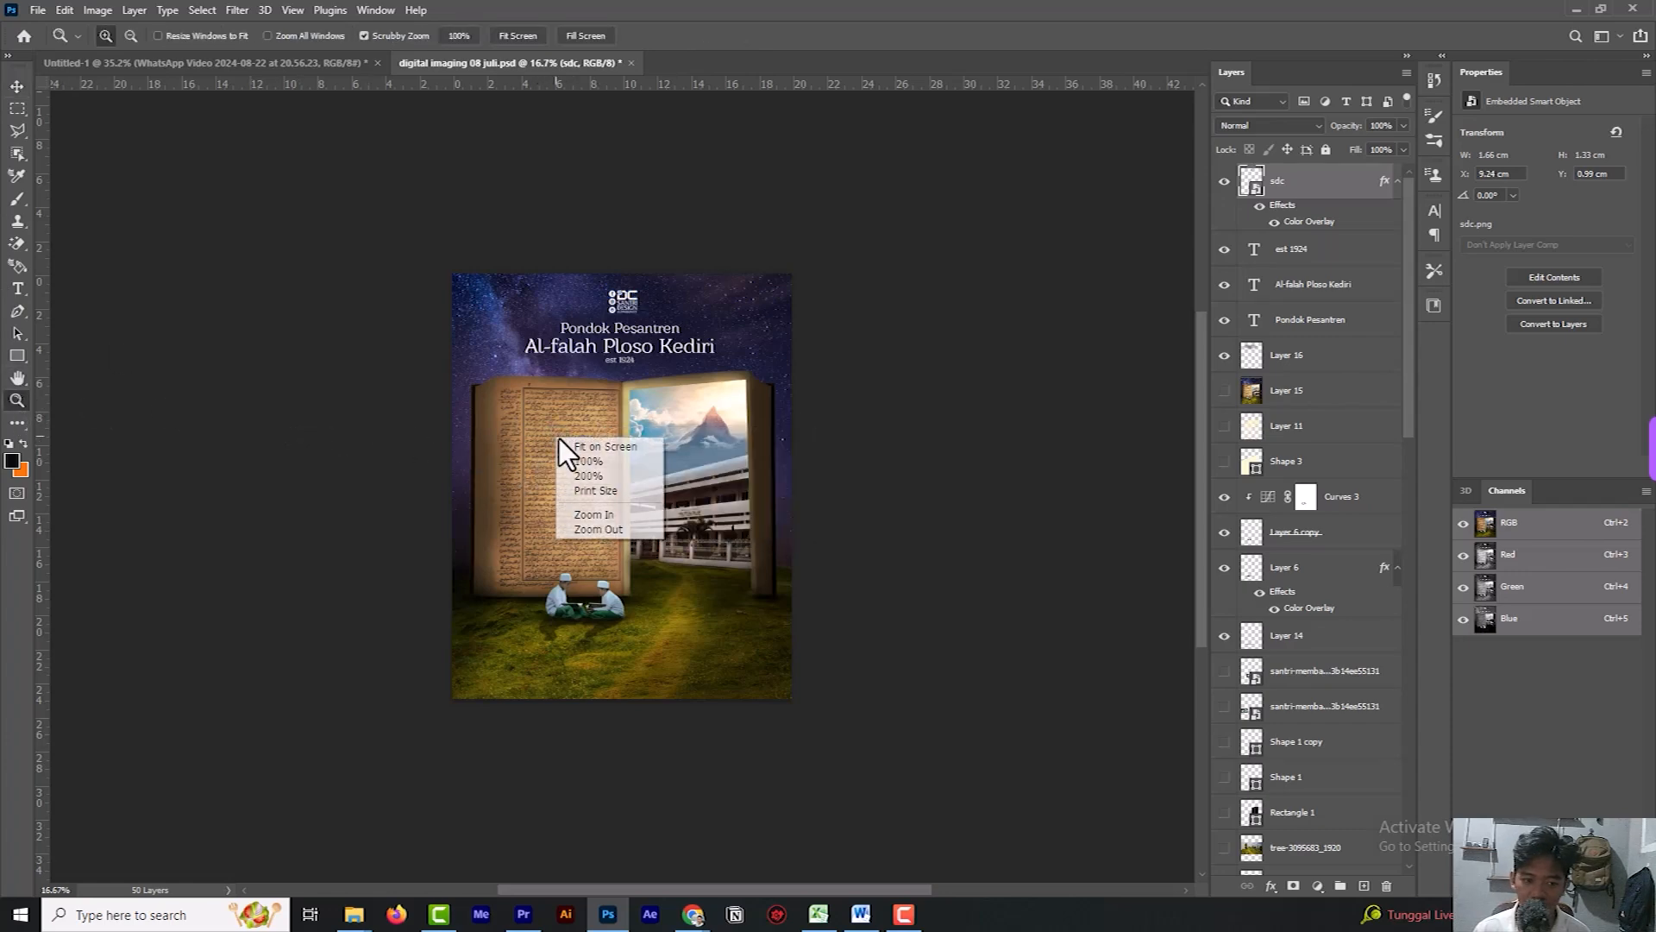
{"action": "left_click", "coordinate": [604, 447]}
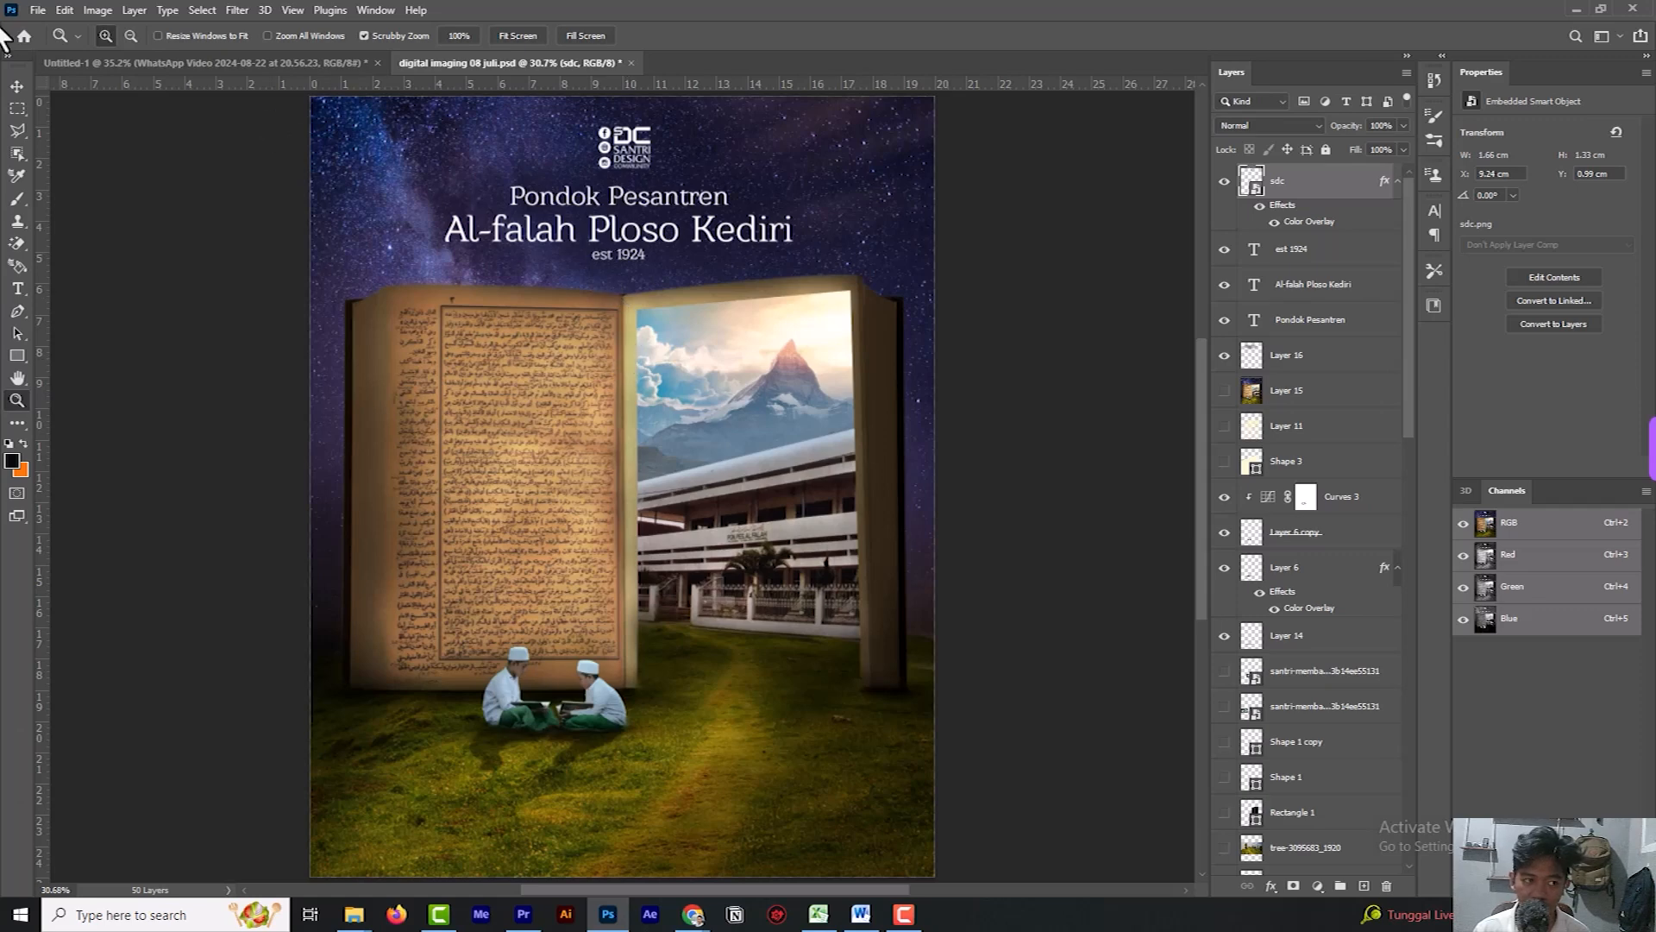
Create a new portrait document of 20 x 25 cm at 300 pixels/inch, RGB Color 8 bit, with a white background.
{"action": "left_click", "coordinate": [17, 85]}
{"action": "left_click", "coordinate": [39, 11]}
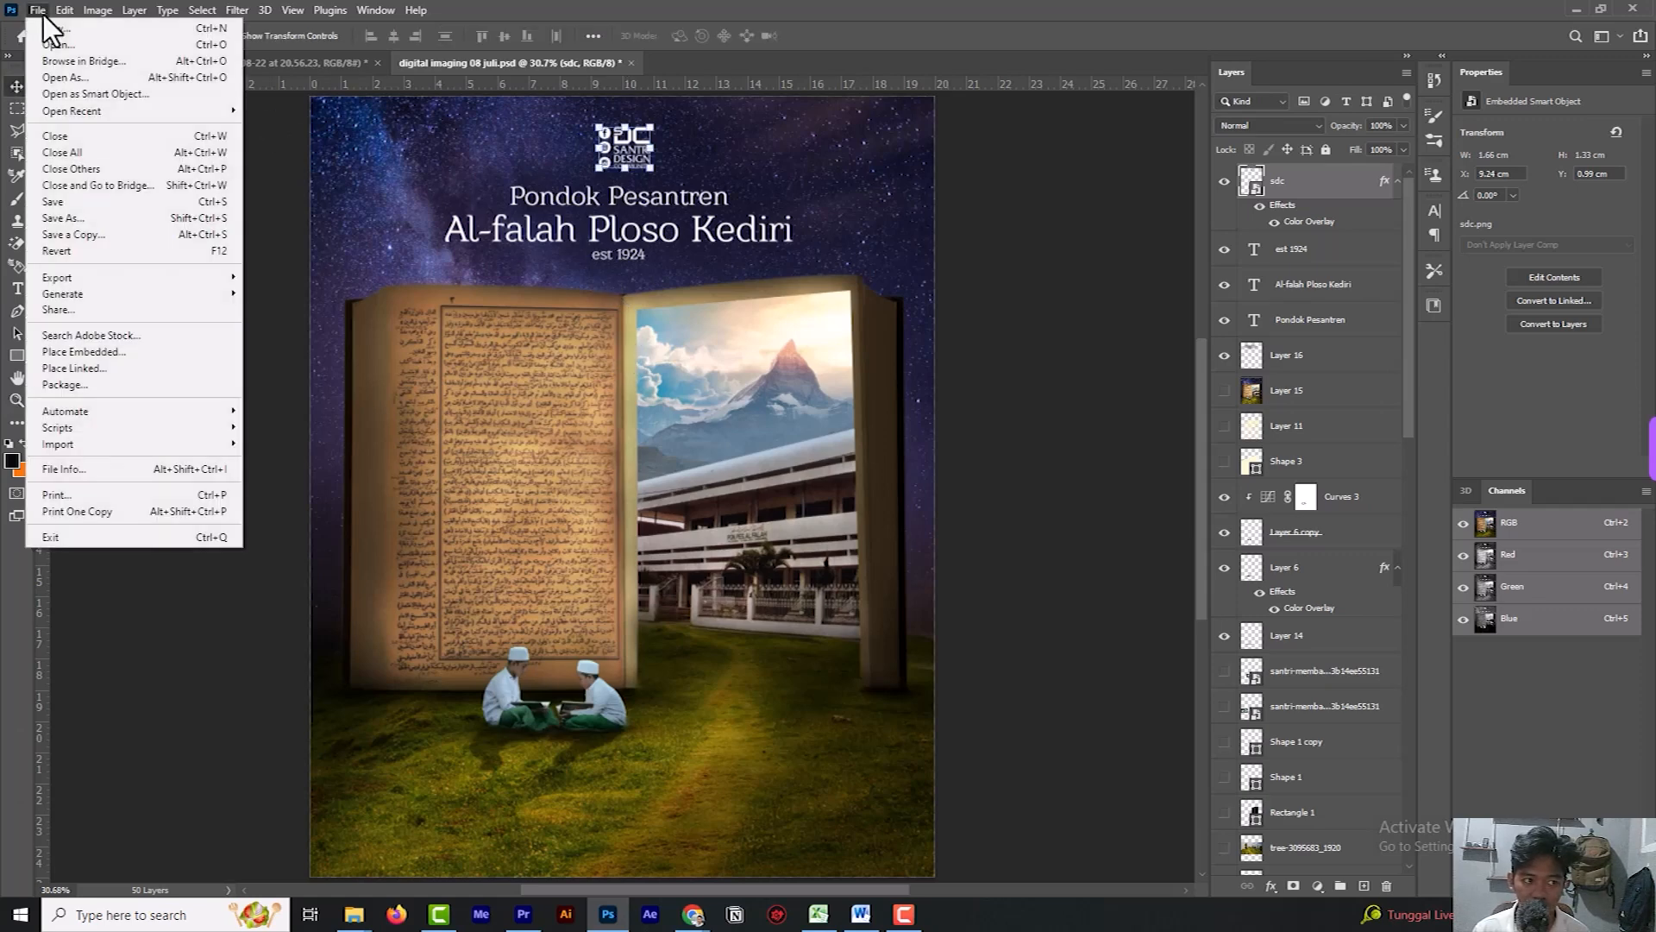
{"action": "left_click", "coordinate": [60, 28]}
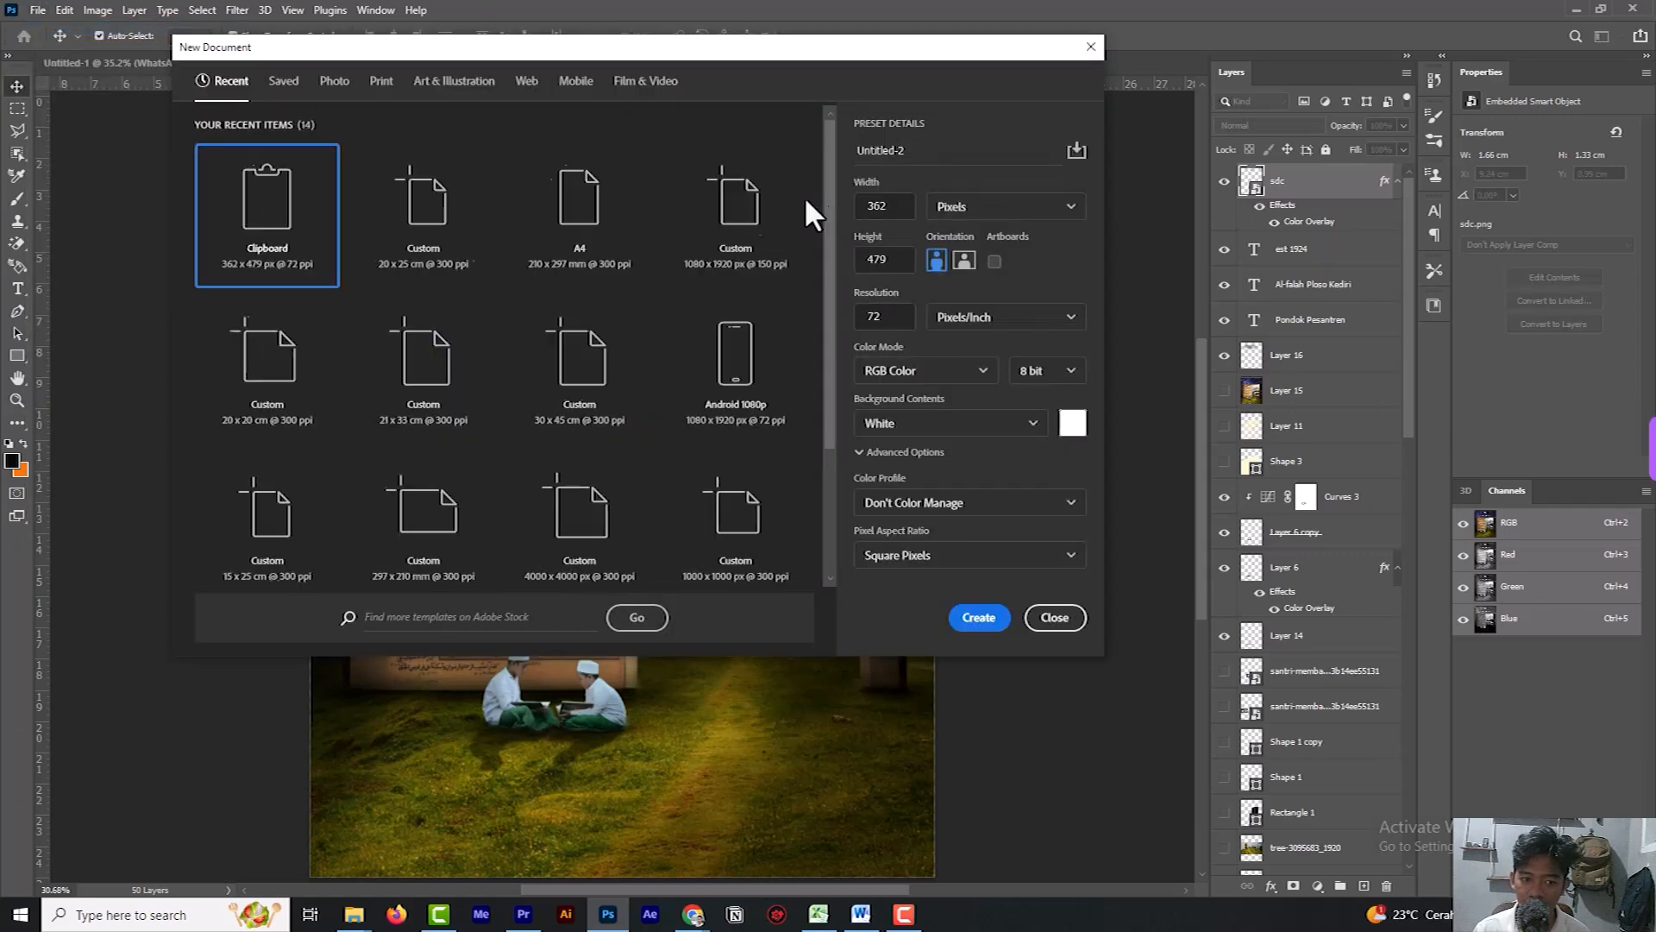
{"action": "left_click", "coordinate": [421, 229]}
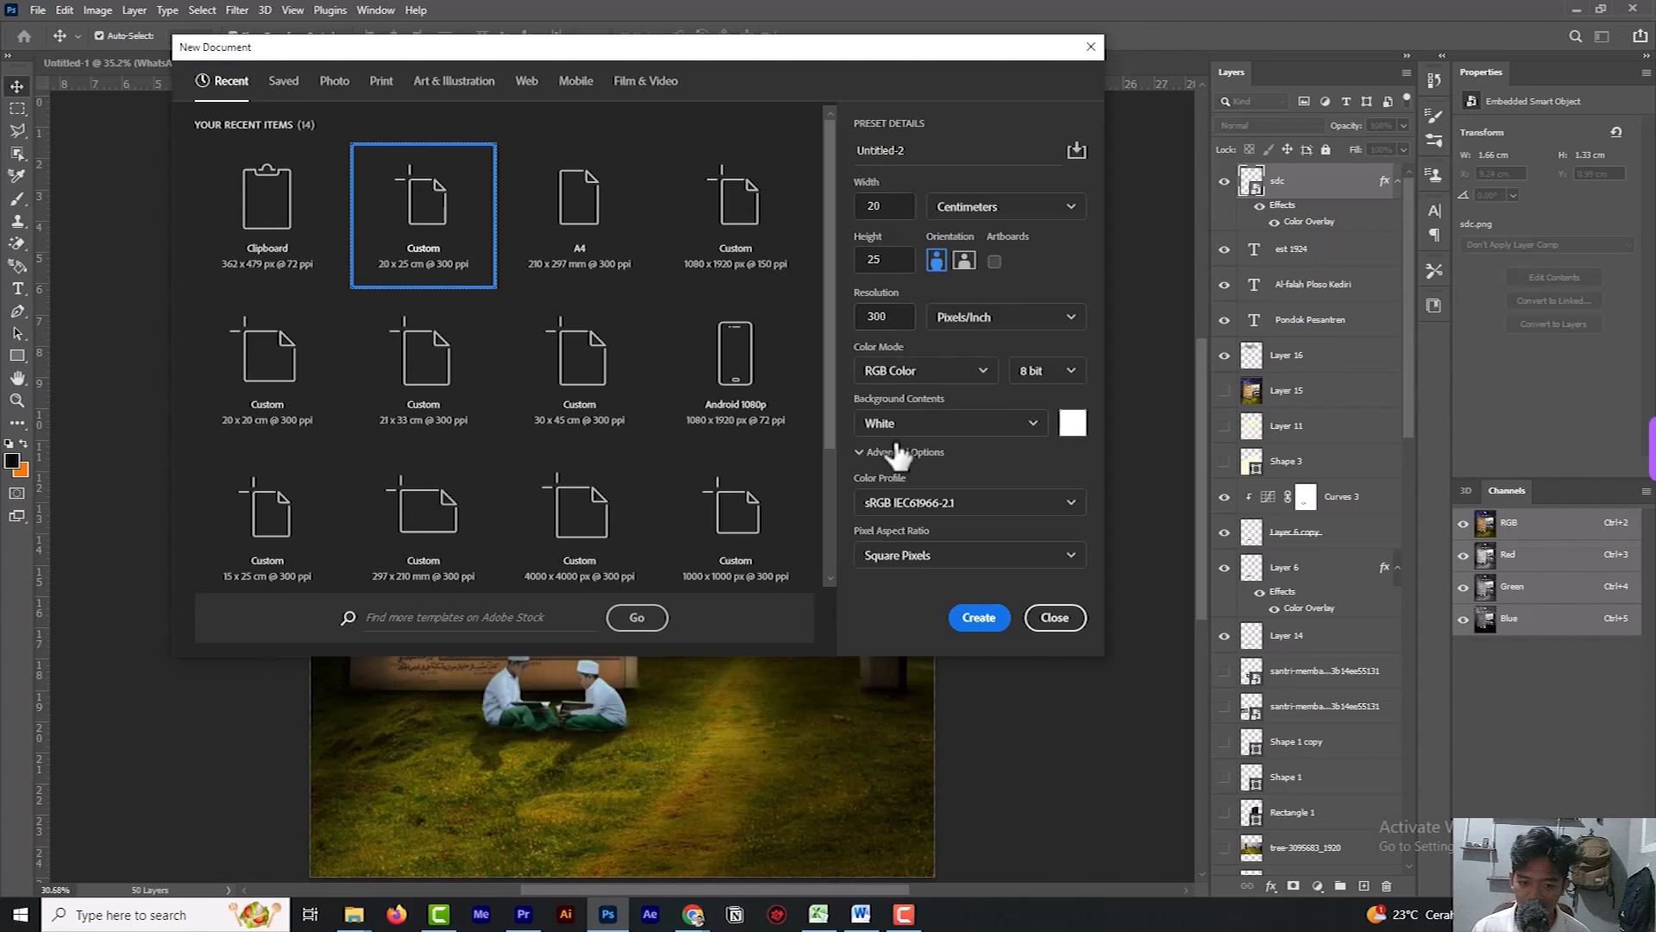
{"action": "left_click", "coordinate": [981, 615]}
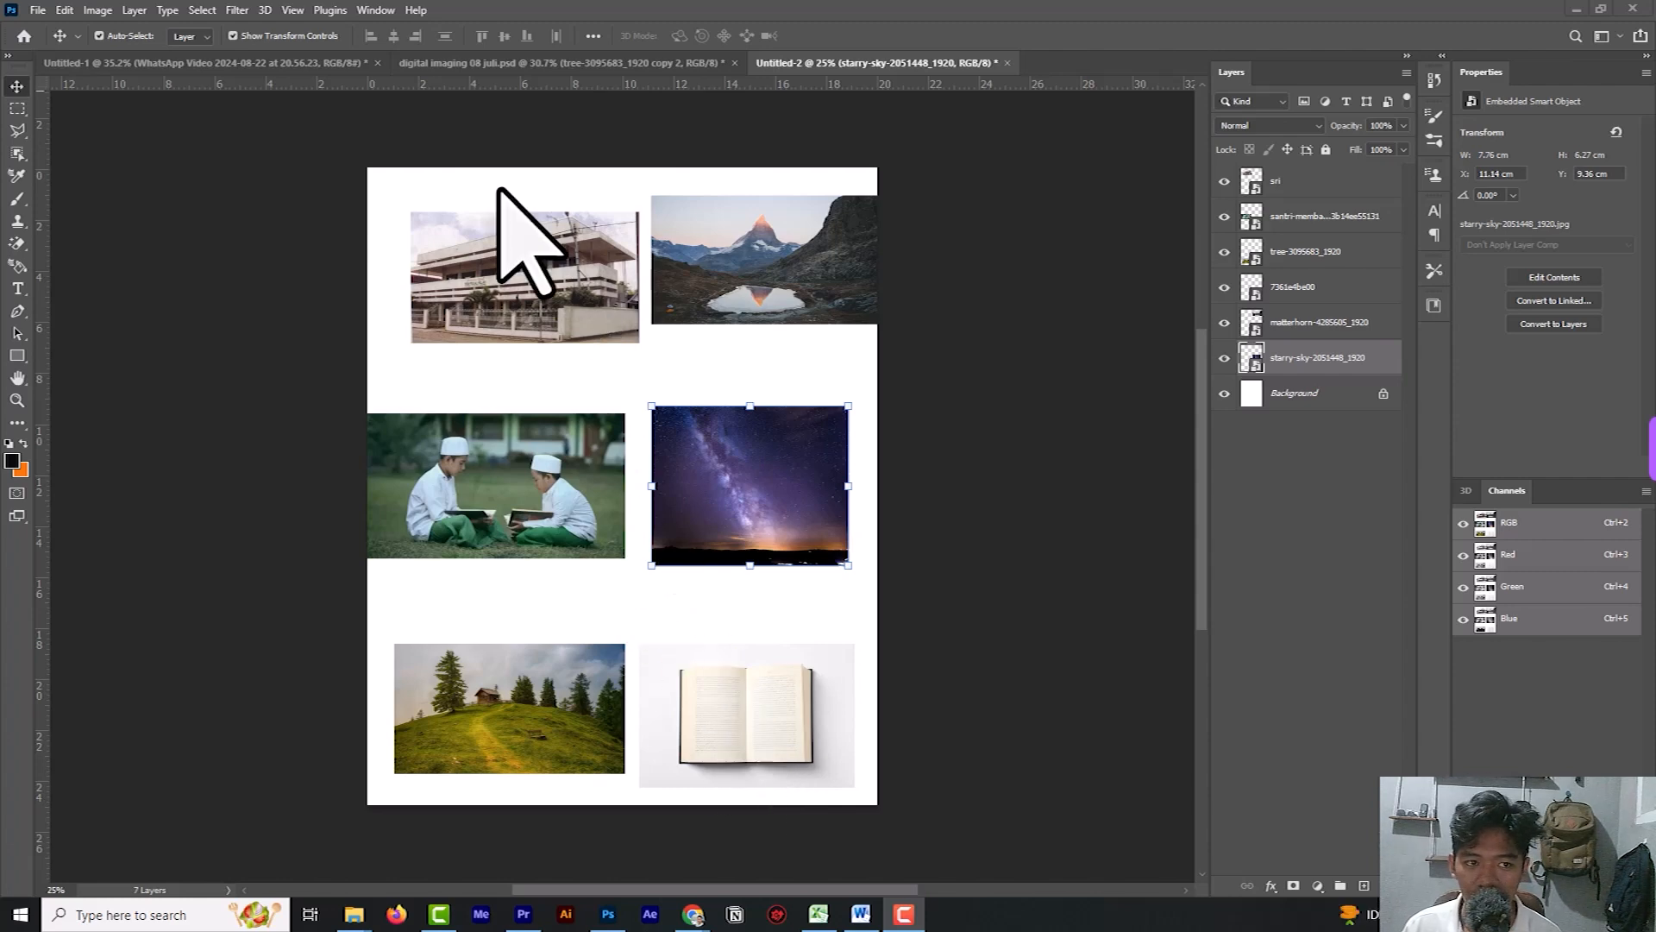
In digital imaging 08 juli.psd, show Layer 3, which holds the book page's Arabic text.
{"action": "left_click", "coordinate": [524, 69]}
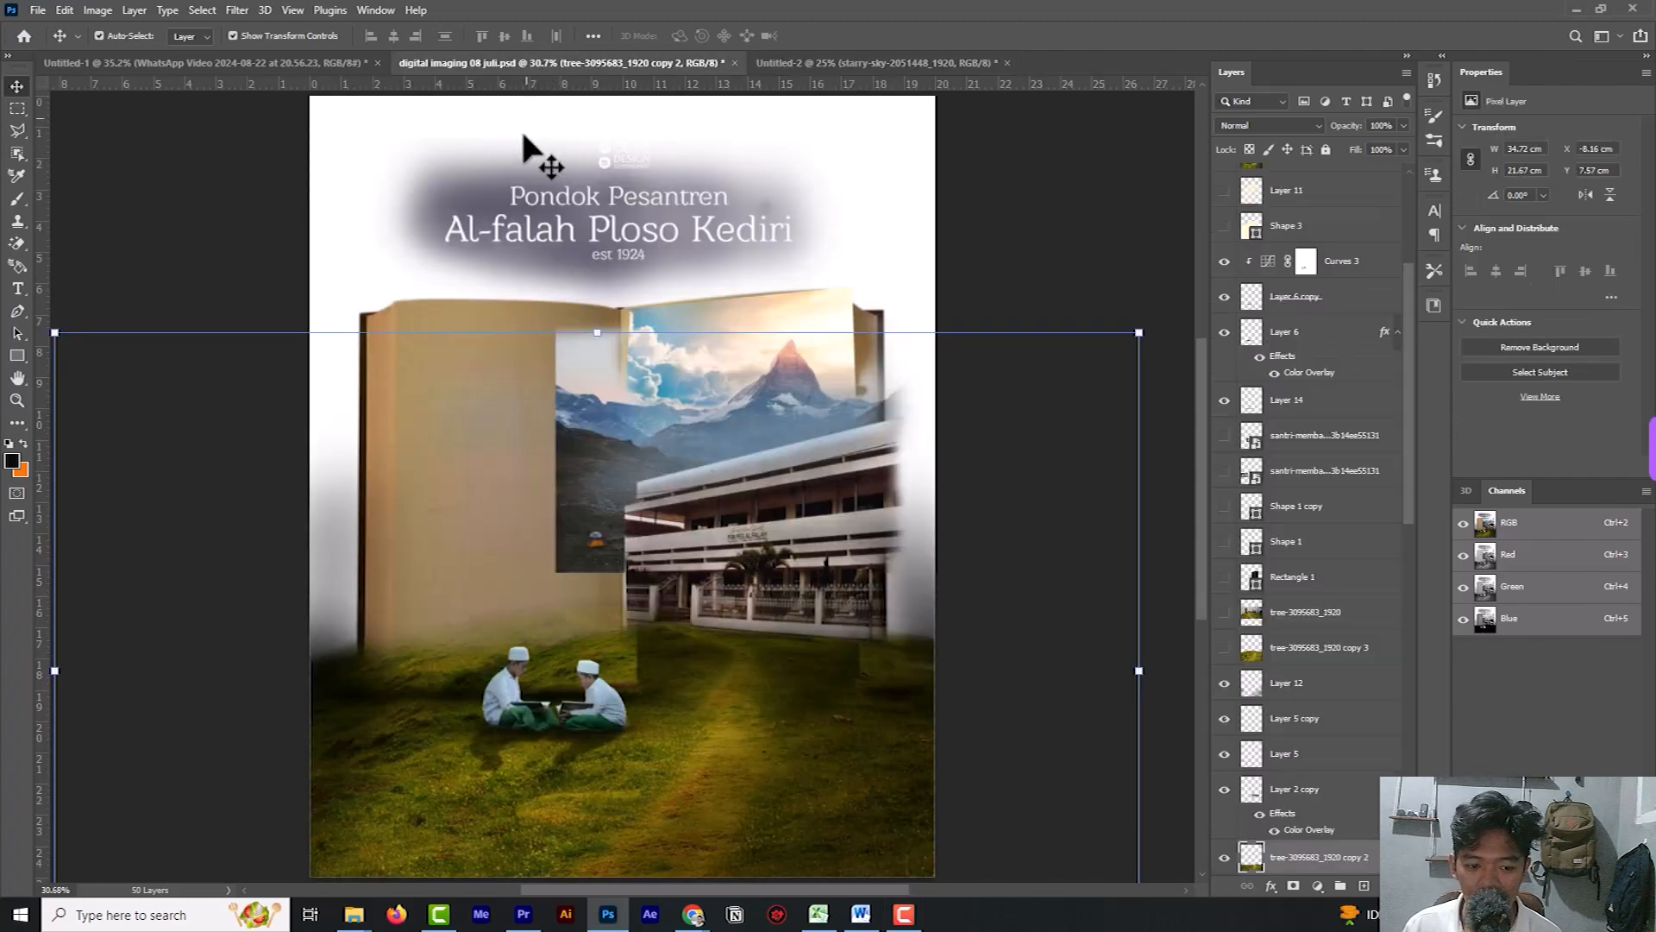
{"action": "scroll", "coordinate": [1250, 725], "scroll_direction": "down", "scroll_amount": 4}
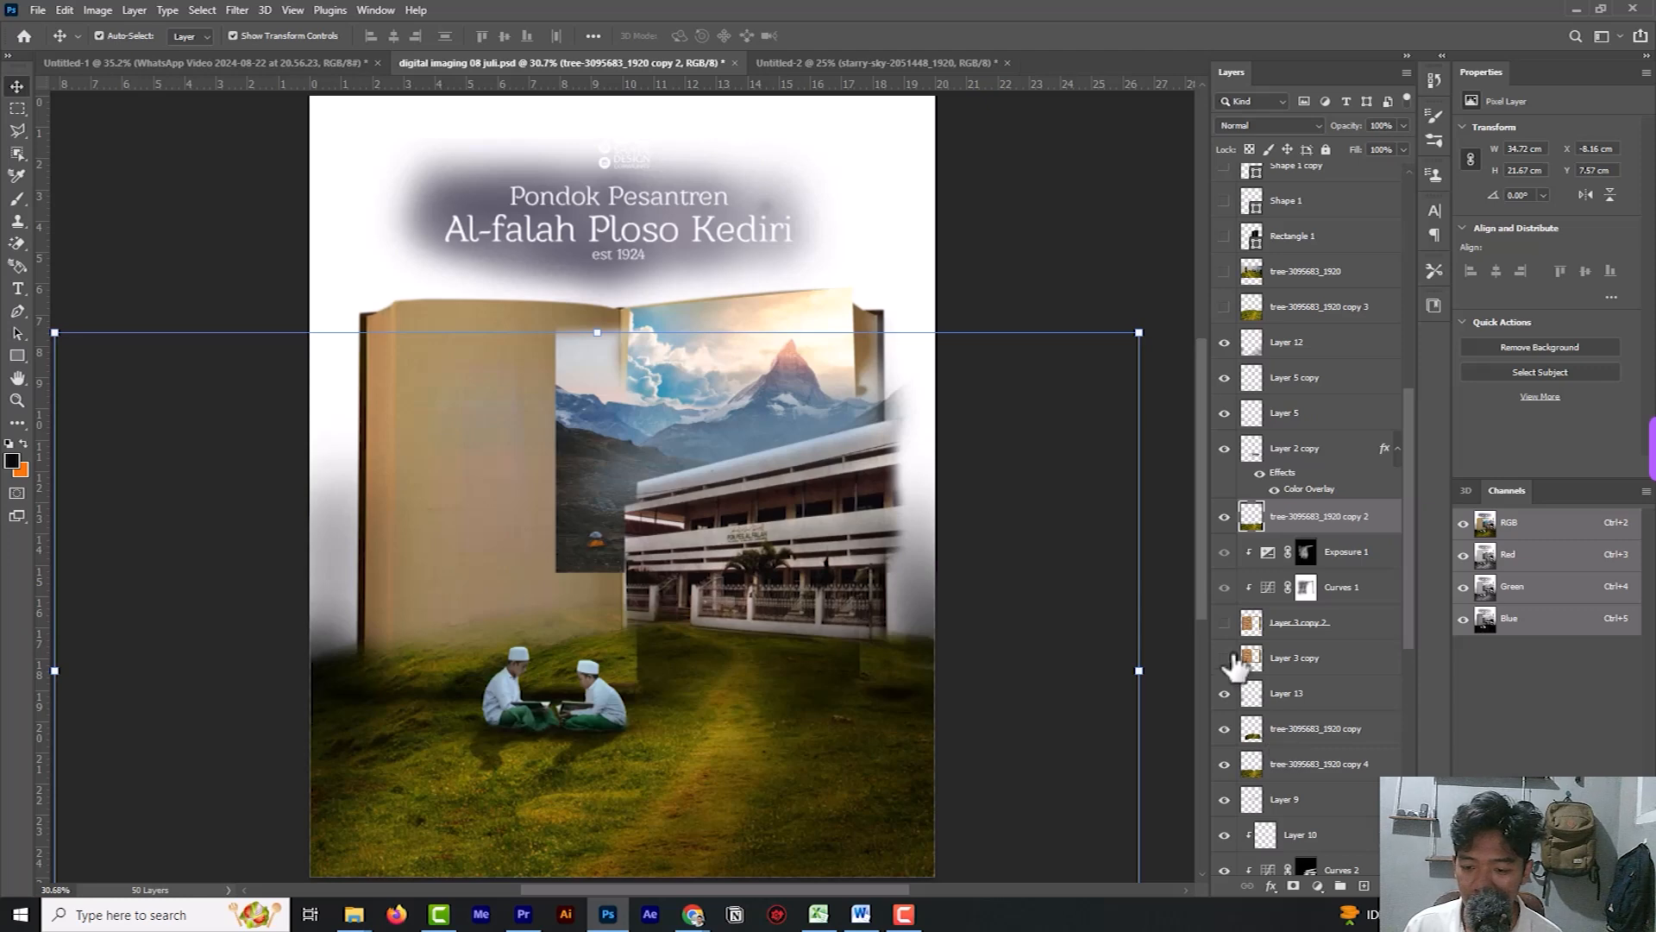
{"action": "scroll", "coordinate": [1242, 681], "scroll_direction": "down", "scroll_amount": 6}
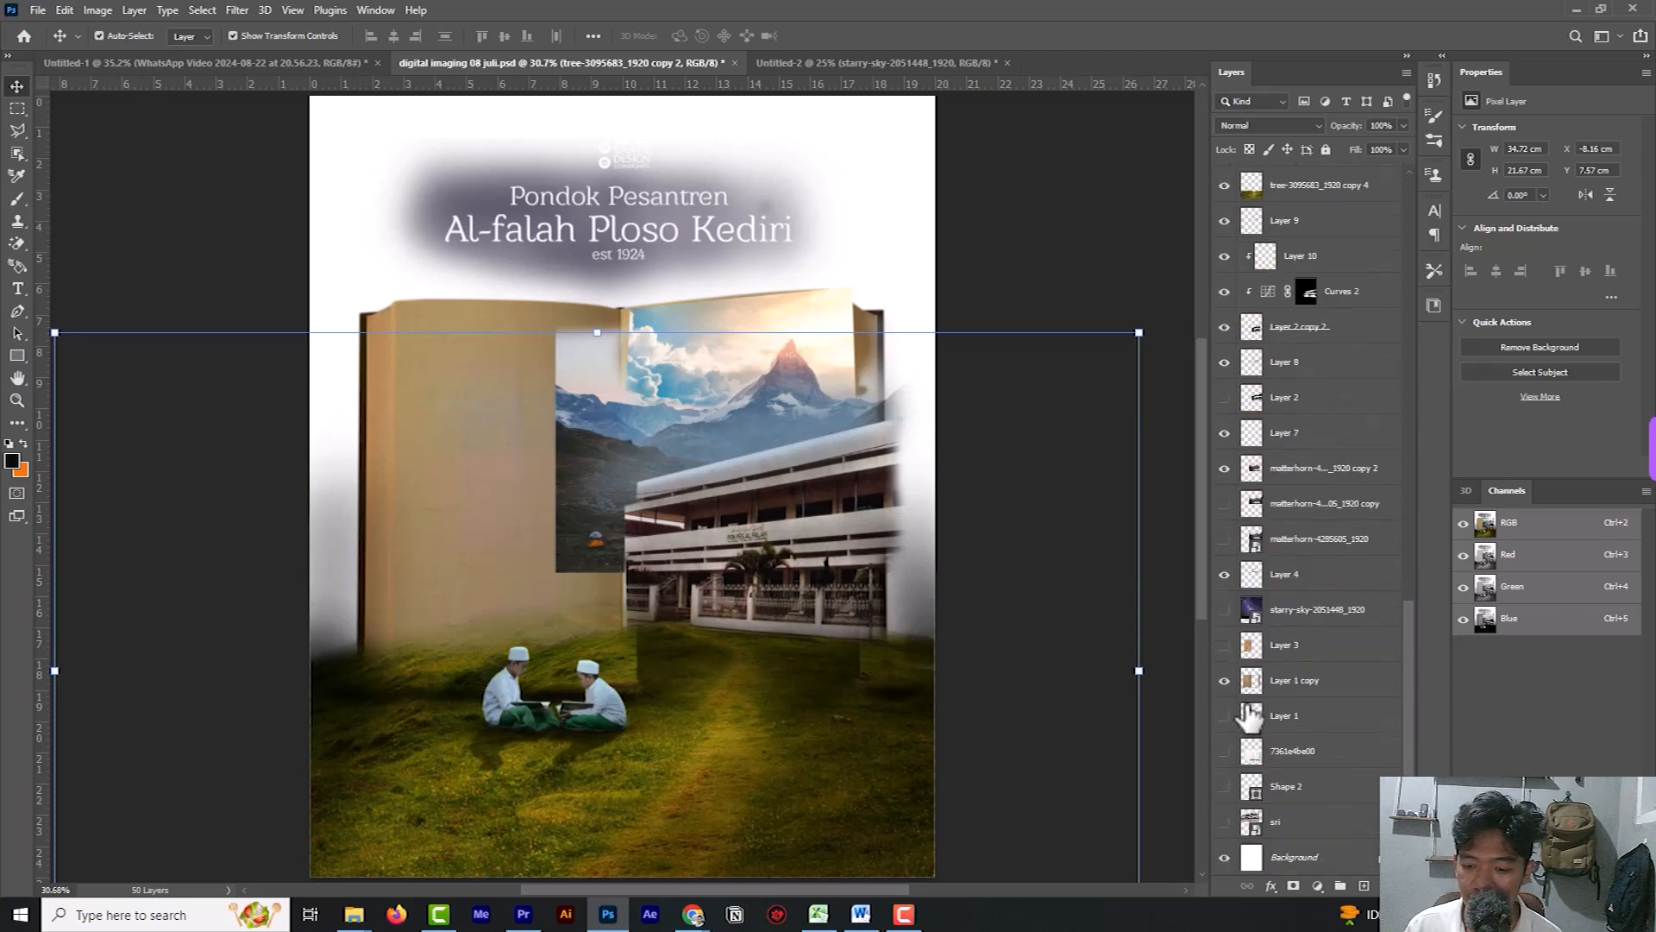
{"action": "left_click", "coordinate": [1224, 647]}
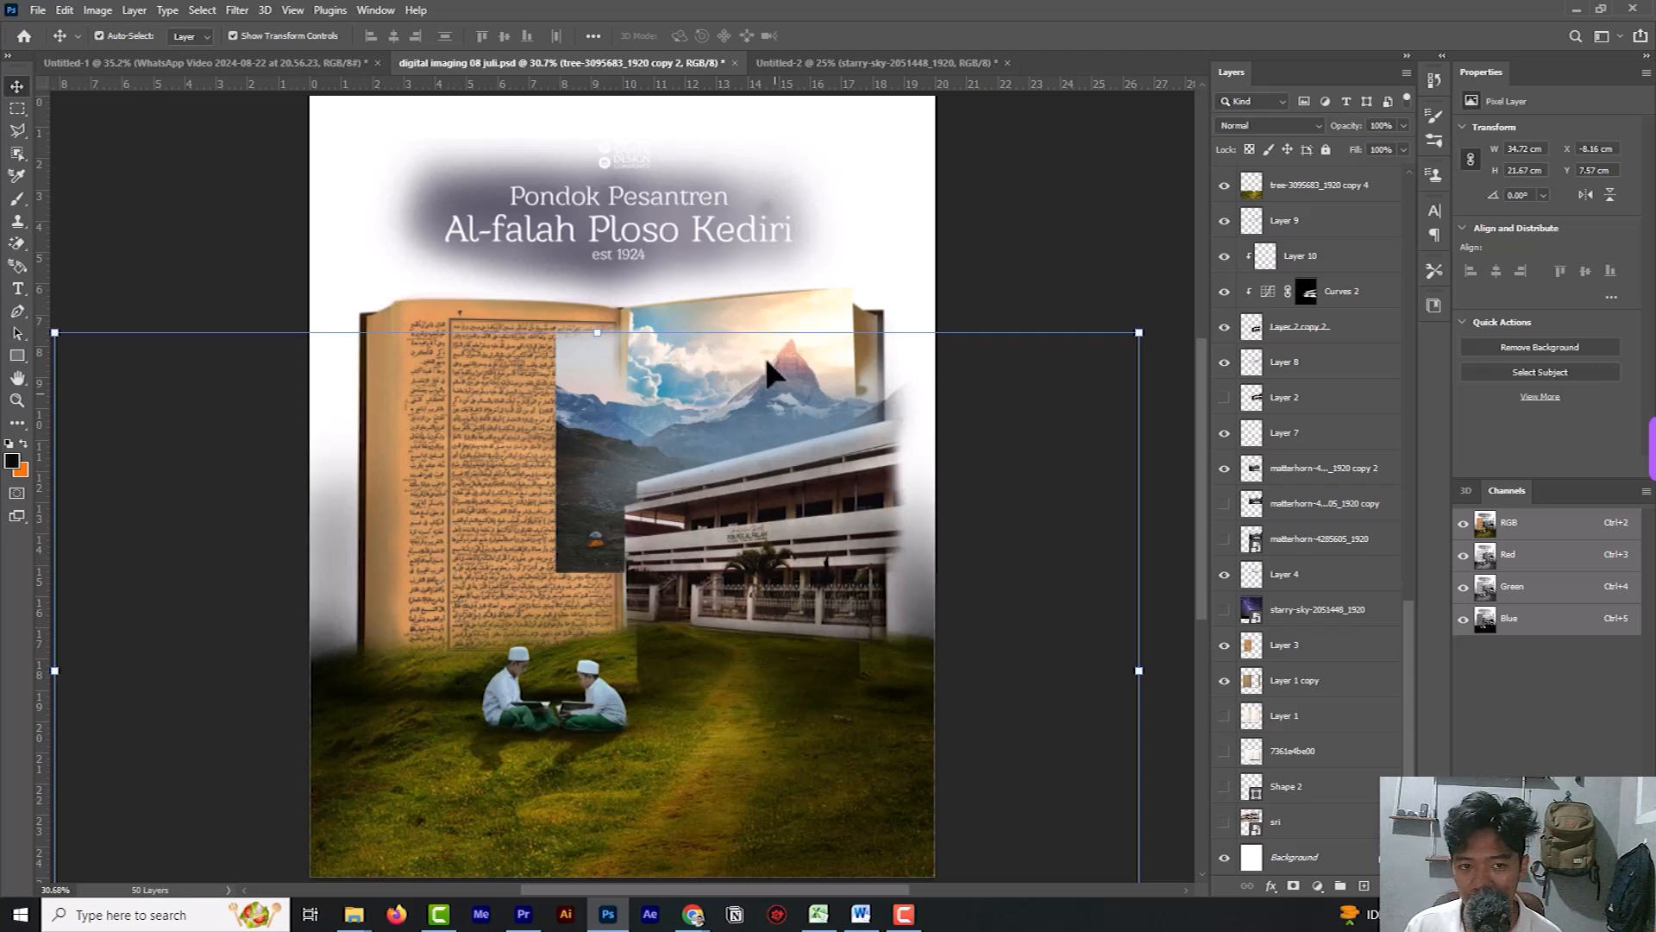
In Untitled-2, start a Pen tool shape path along the building's long roofline, from its left end to the roof peak.
{"action": "left_click", "coordinate": [881, 62]}
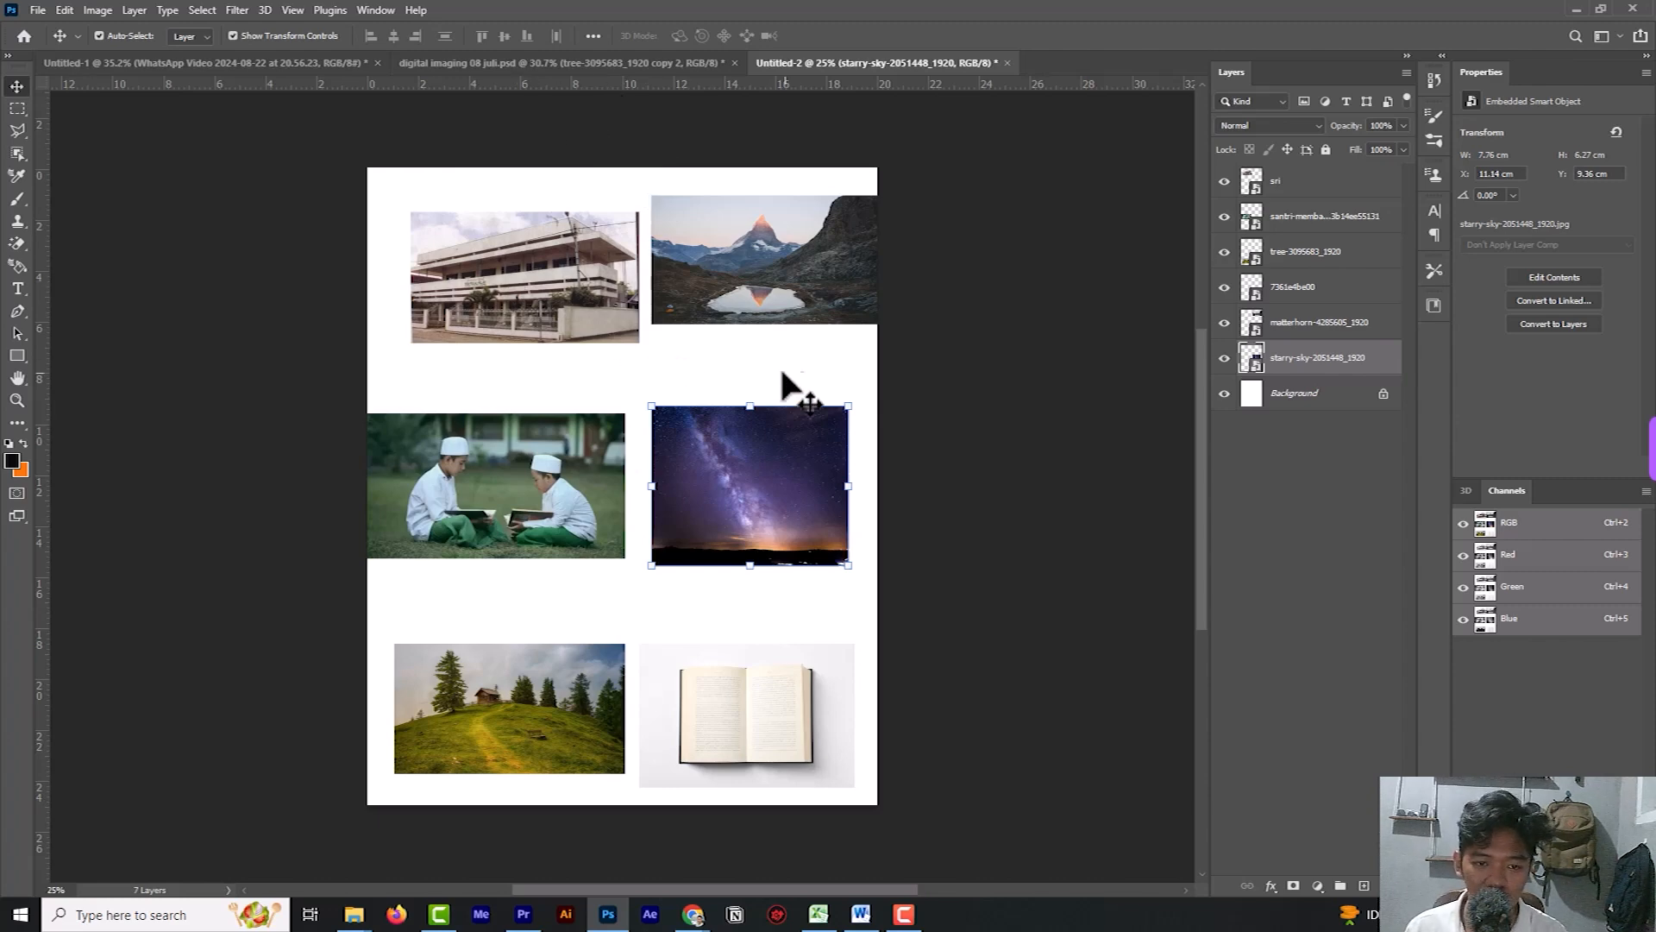
{"action": "scroll", "coordinate": [780, 384], "scroll_direction": "down", "scroll_amount": 2}
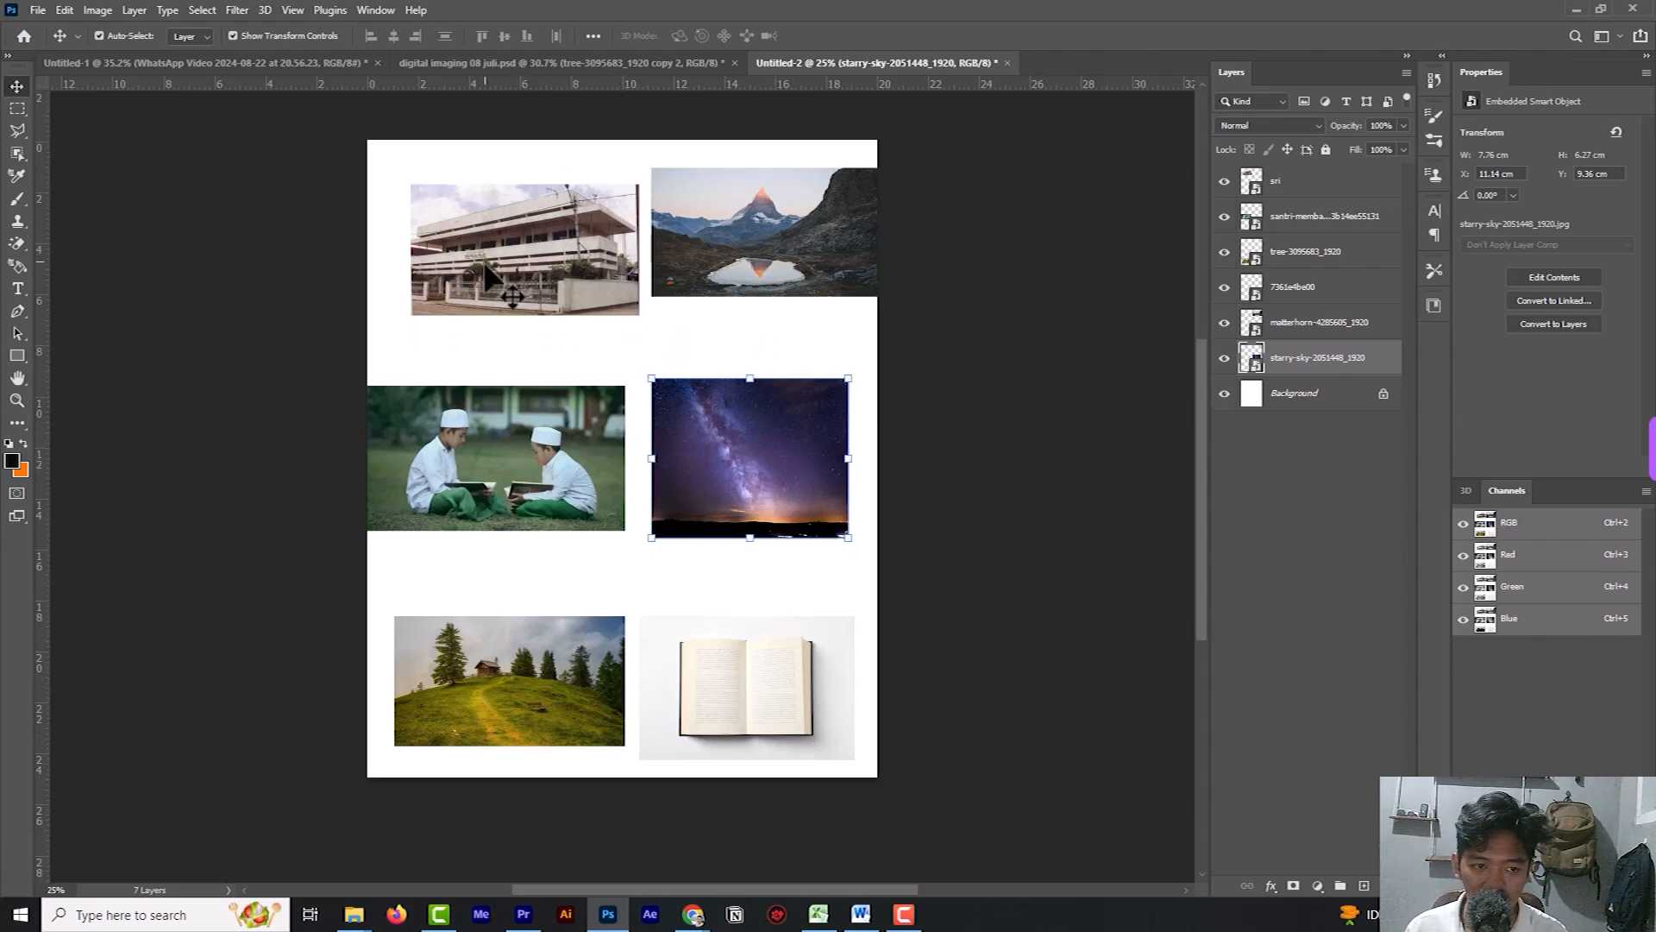
{"action": "scroll", "coordinate": [461, 230], "scroll_direction": "up", "scroll_amount": 1}
{"action": "scroll", "coordinate": [528, 364], "scroll_direction": "up", "scroll_amount": 1}
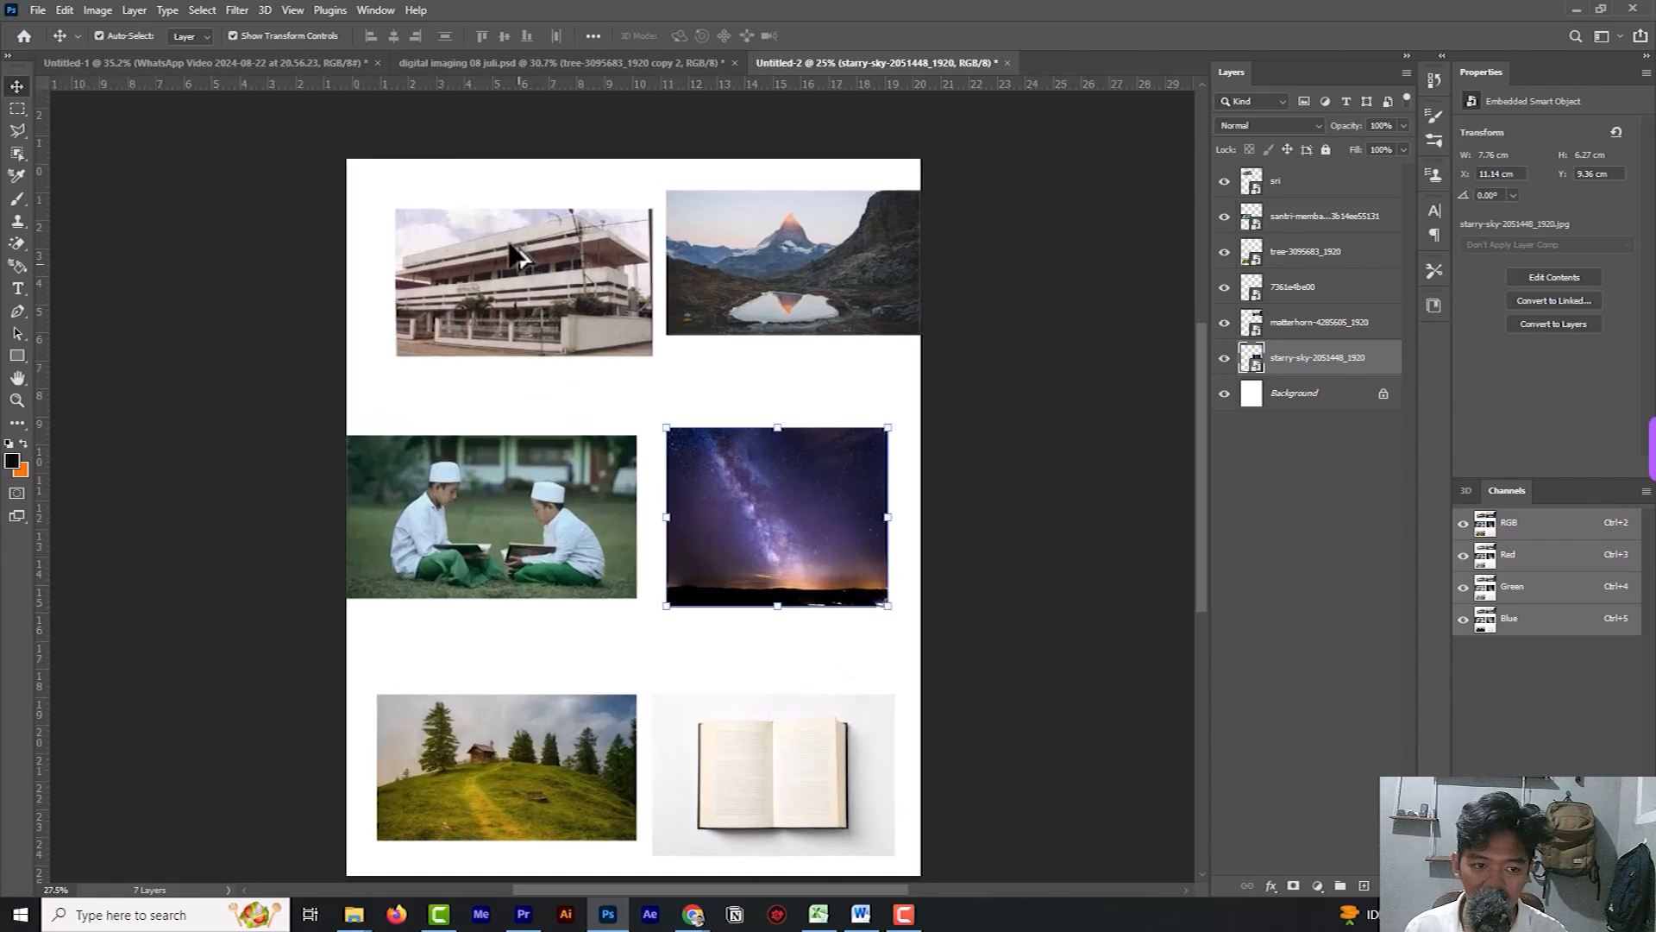
{"action": "scroll", "coordinate": [522, 276], "scroll_direction": "up", "scroll_amount": 1}
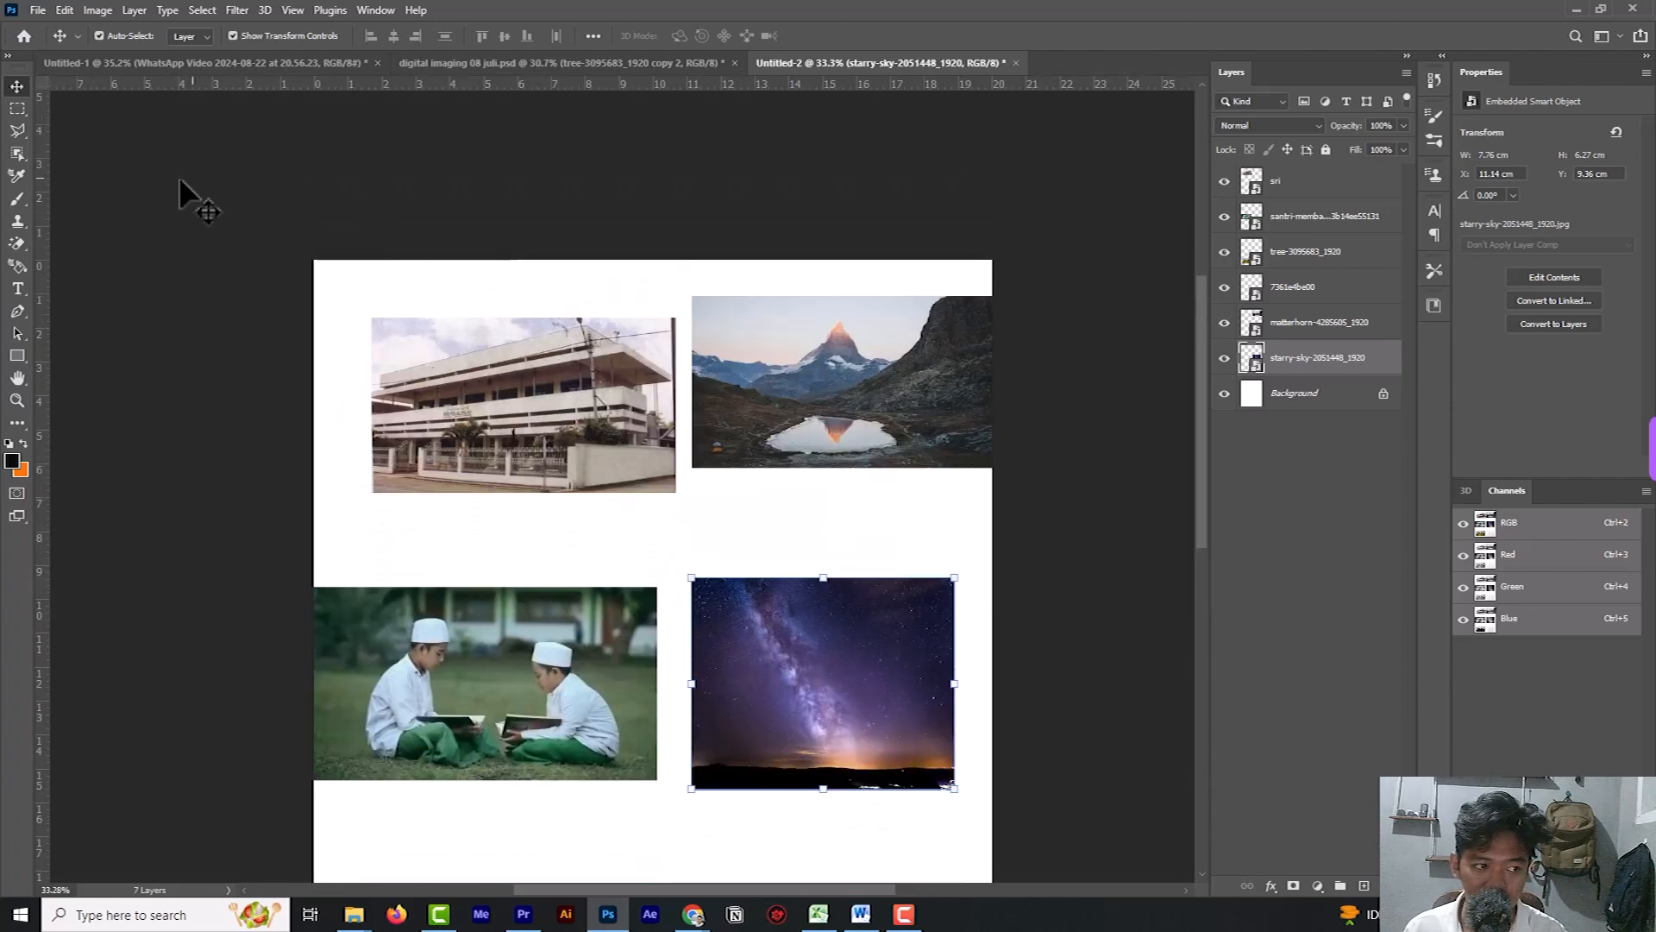
{"action": "left_click", "coordinate": [17, 312]}
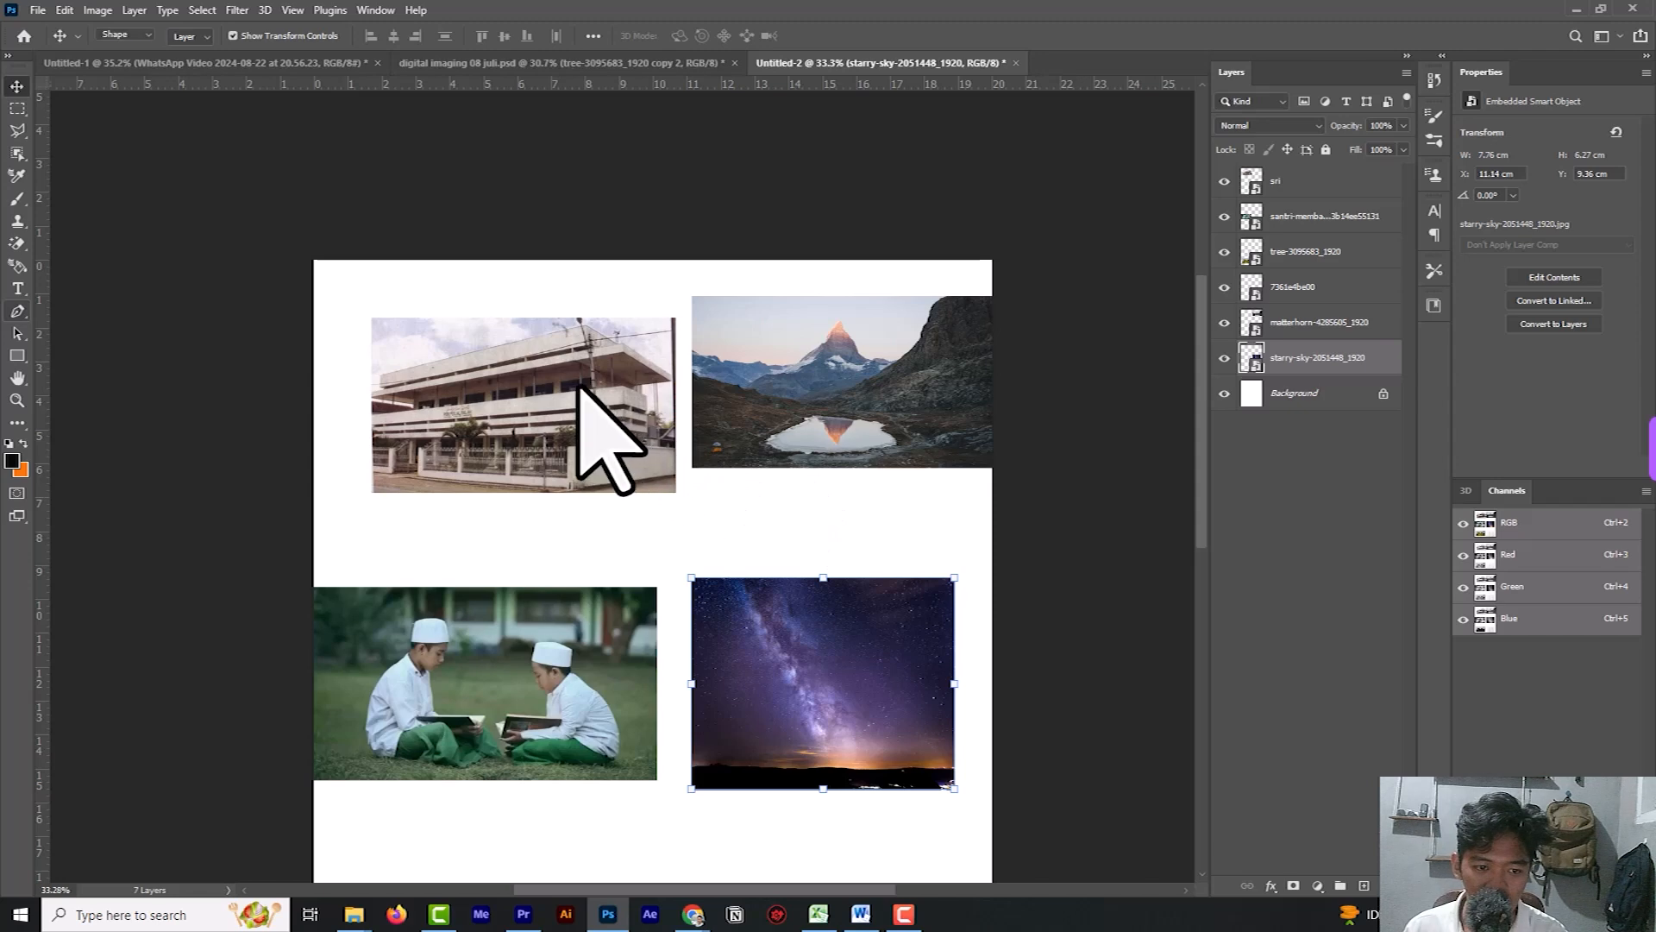
{"action": "scroll", "coordinate": [425, 339], "scroll_direction": "up", "scroll_amount": 2}
{"action": "scroll", "coordinate": [437, 447], "scroll_direction": "up", "scroll_amount": 1}
{"action": "scroll", "coordinate": [440, 464], "scroll_direction": "up", "scroll_amount": 3}
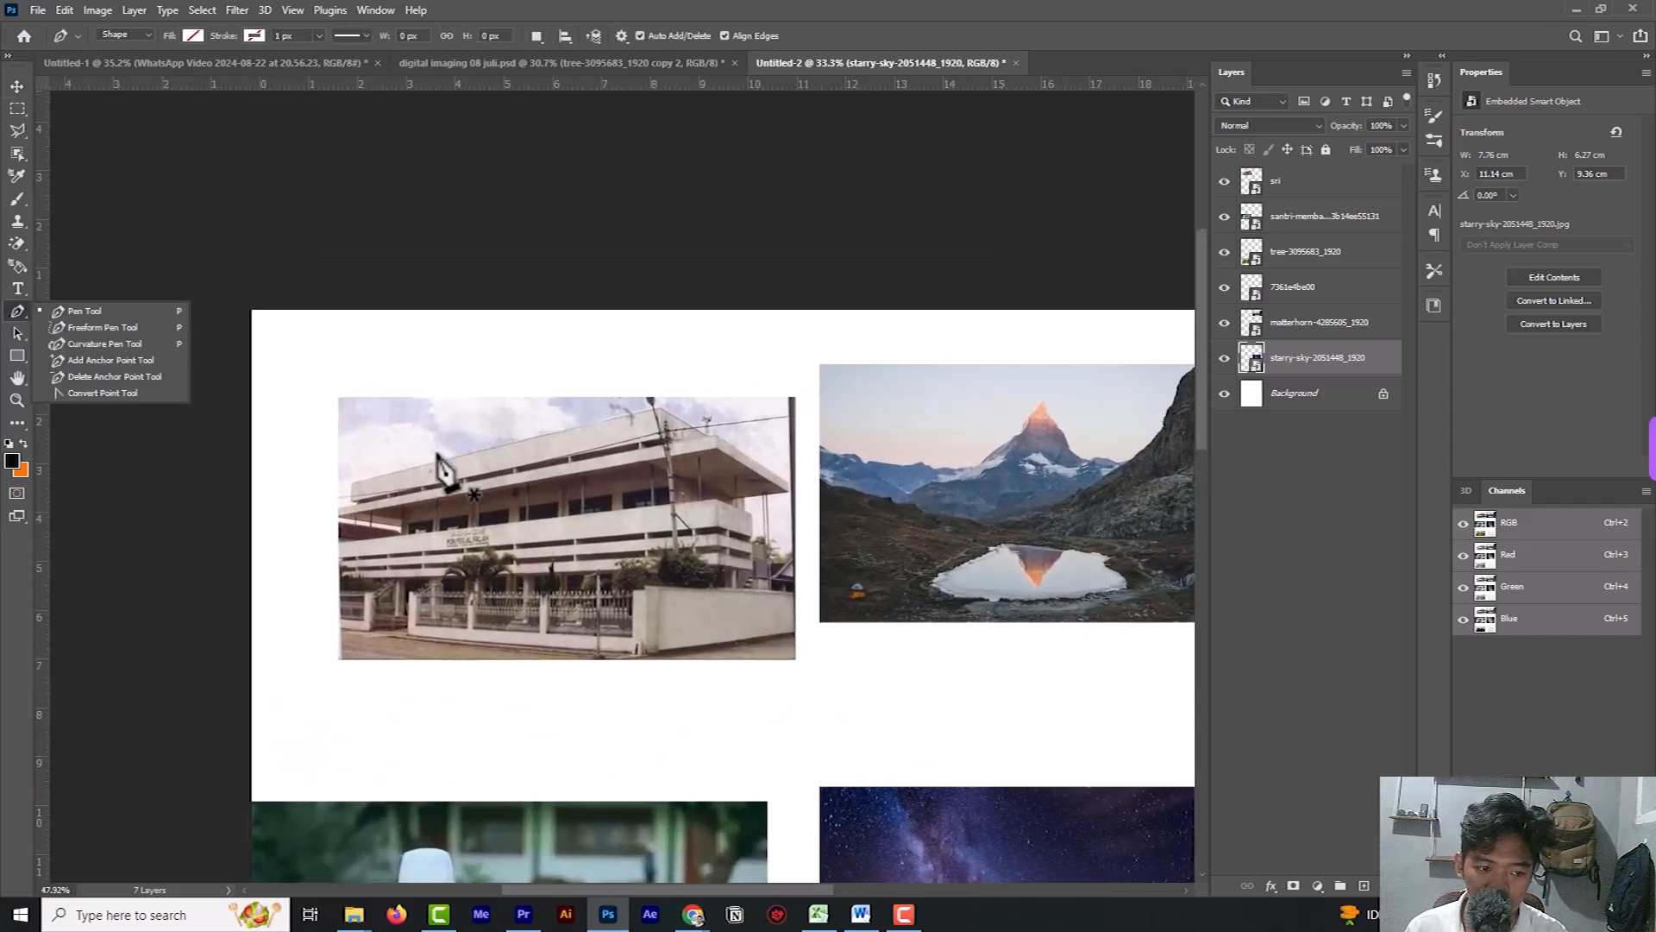
{"action": "left_click", "coordinate": [331, 493]}
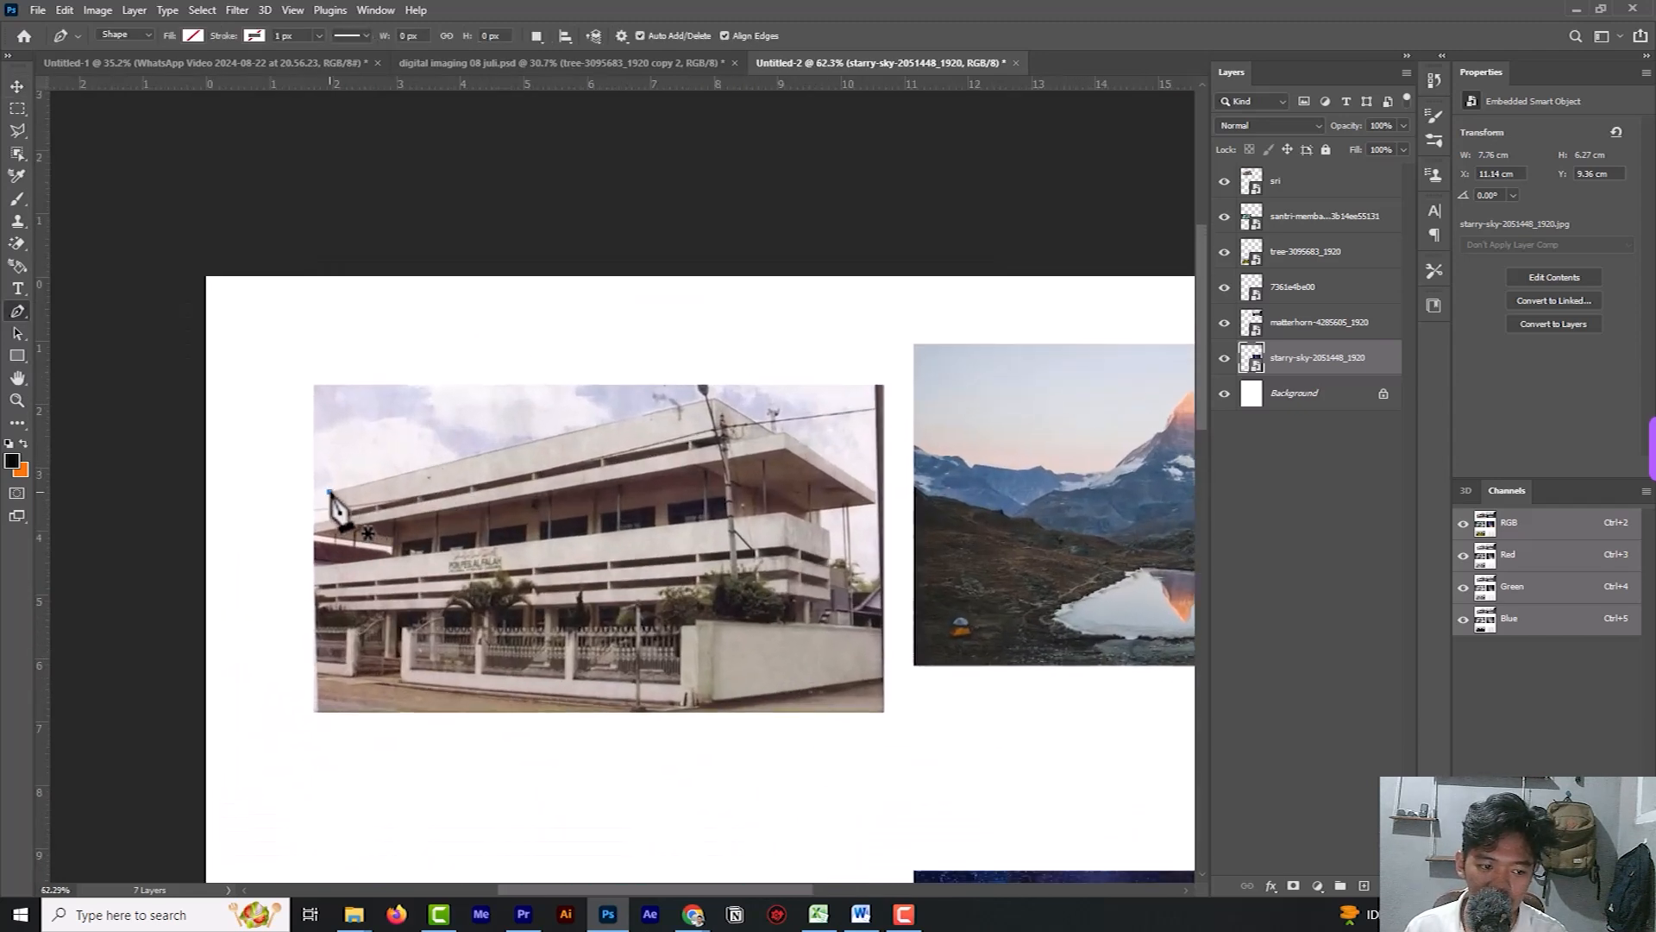
{"action": "left_click", "coordinate": [331, 491]}
{"action": "left_click", "coordinate": [451, 461]}
{"action": "left_click", "coordinate": [603, 424]}
{"action": "left_click", "coordinate": [714, 401]}
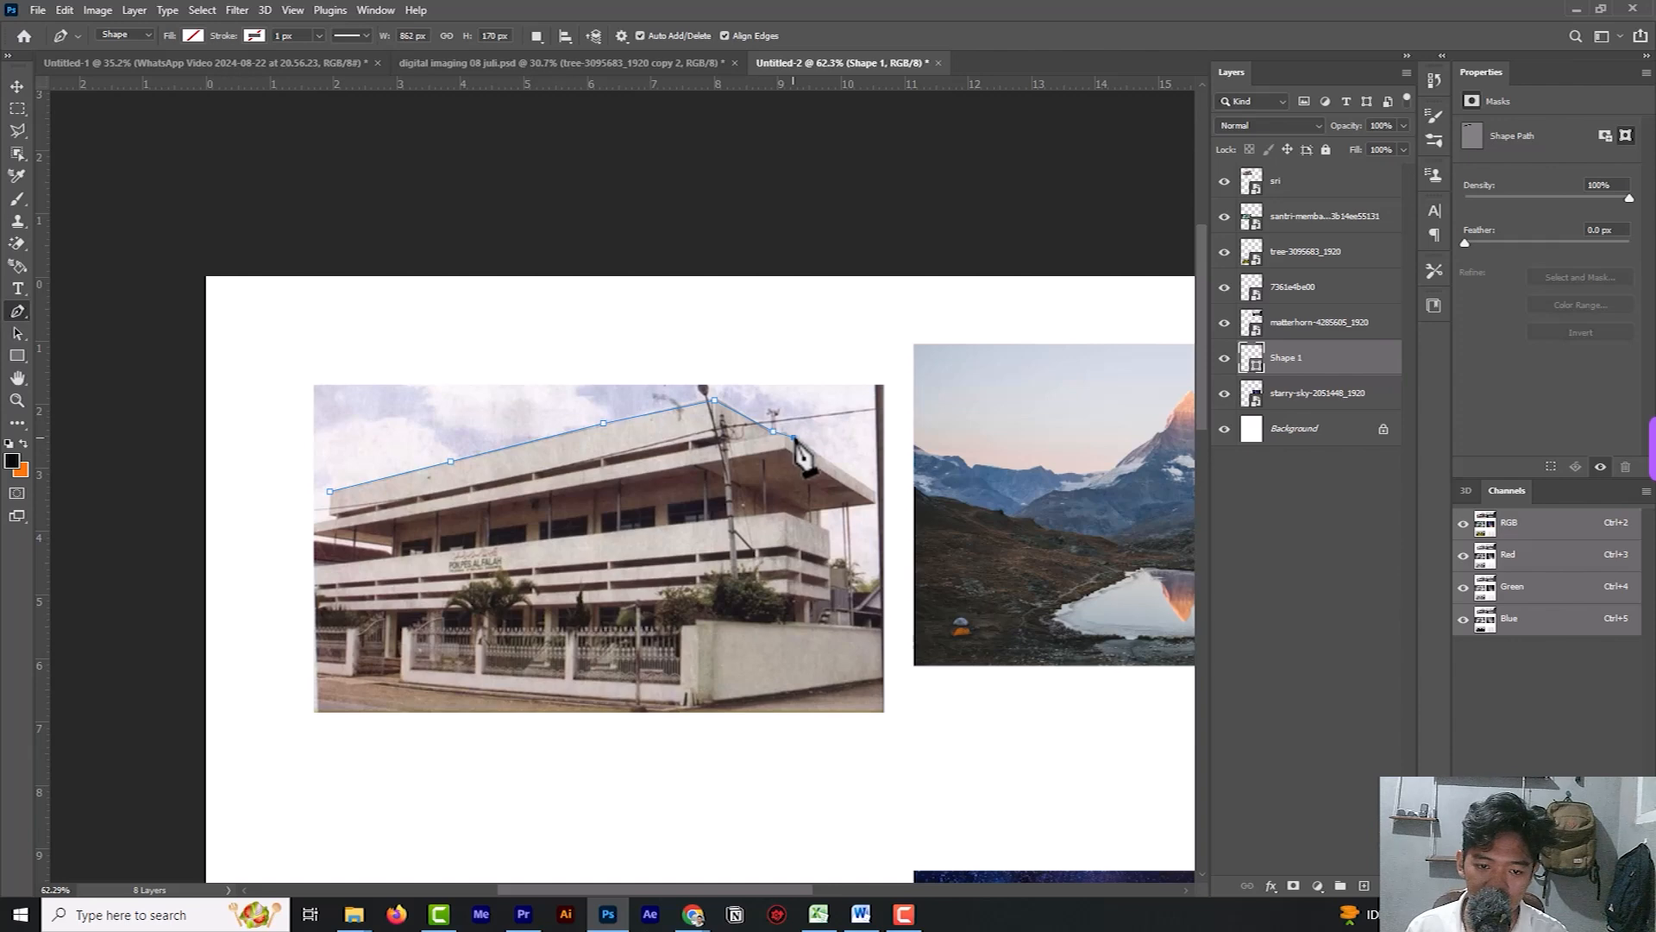
Replace the last misplaced anchor and extend the path down the roof's right slope, around the eave and onto the upper right wall.
{"action": "key", "text": "ctrl+z"}
{"action": "left_click", "coordinate": [784, 433]}
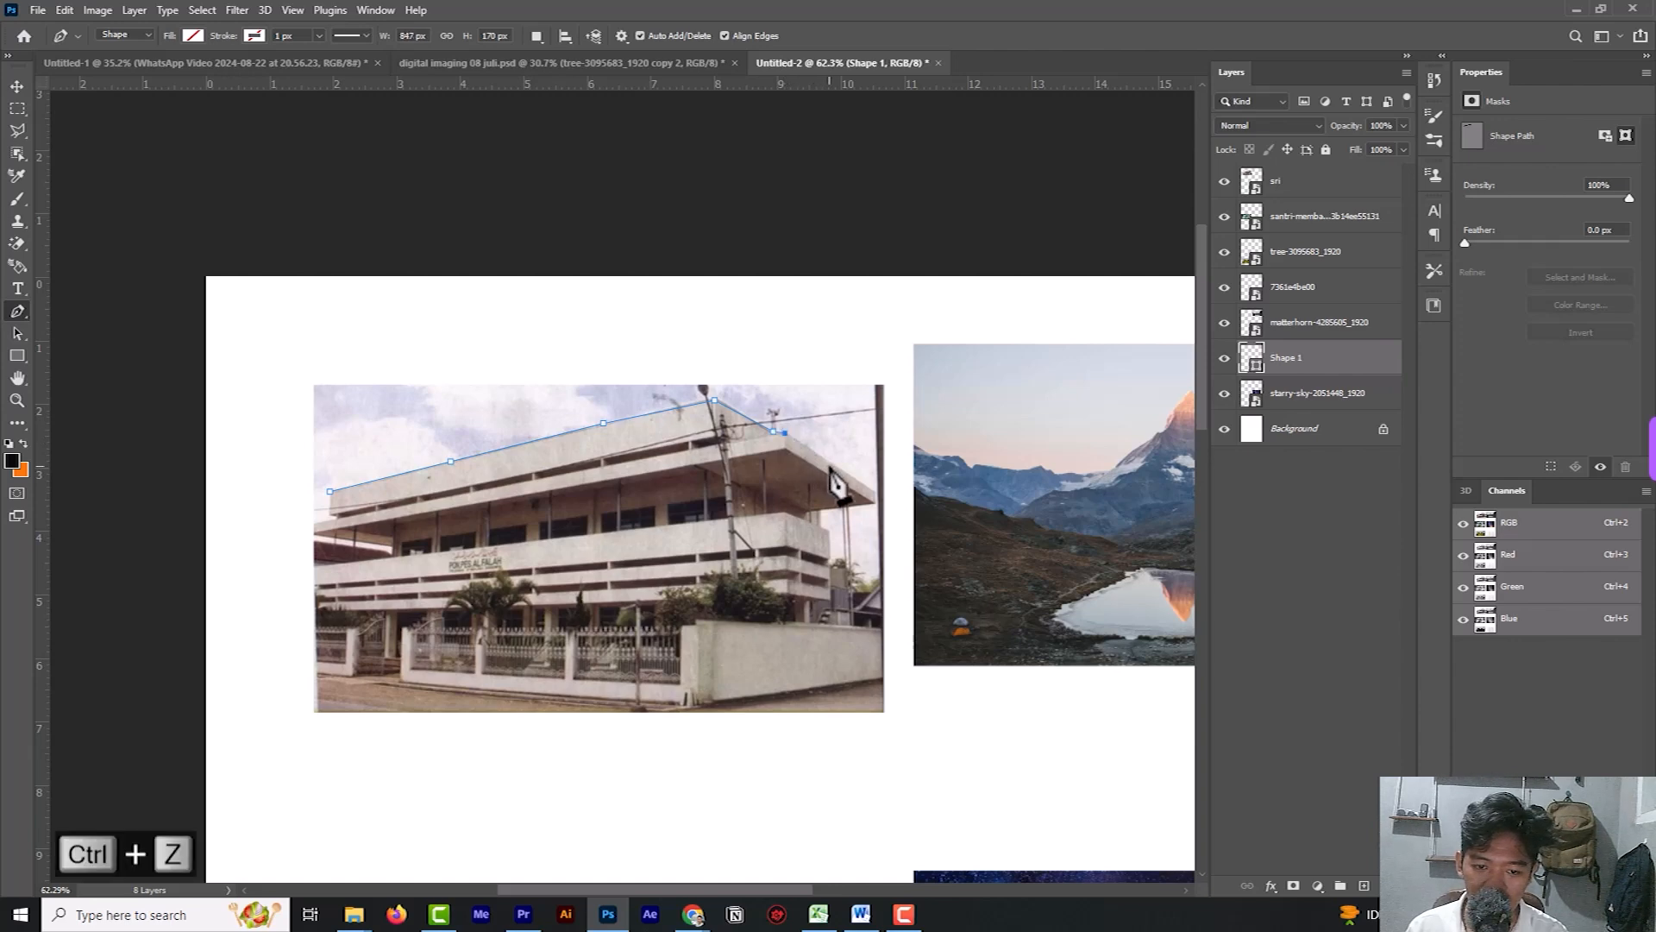
{"action": "left_click", "coordinate": [835, 465]}
{"action": "left_click", "coordinate": [874, 494]}
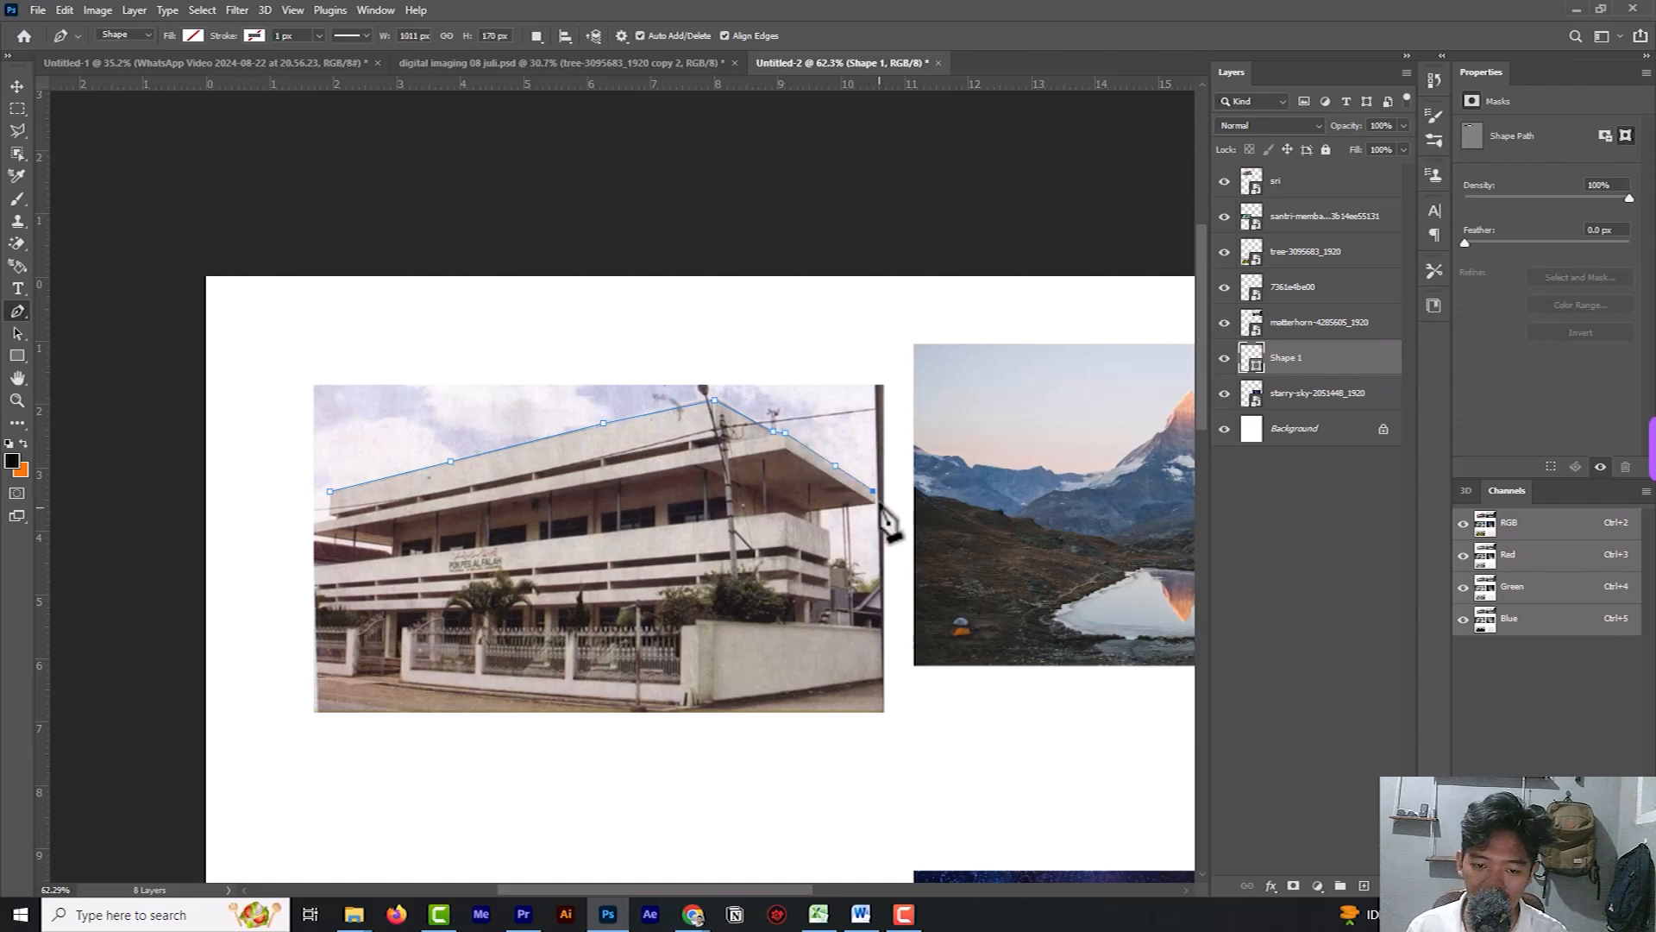
{"action": "left_click", "coordinate": [876, 503]}
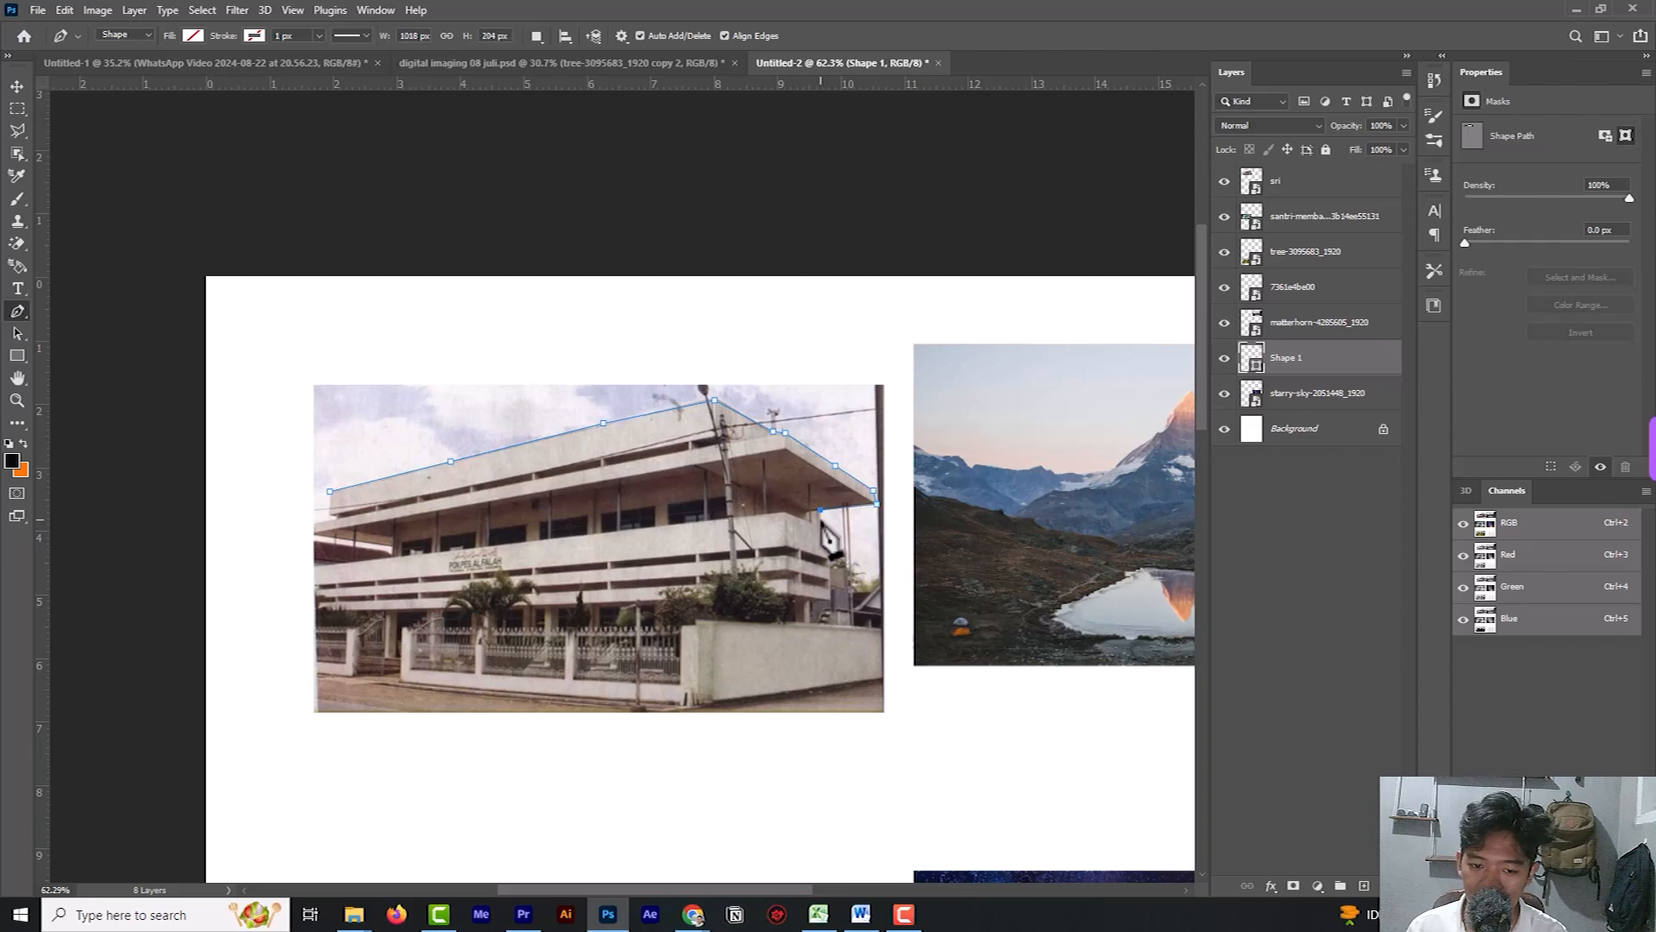
{"action": "left_click", "coordinate": [830, 533]}
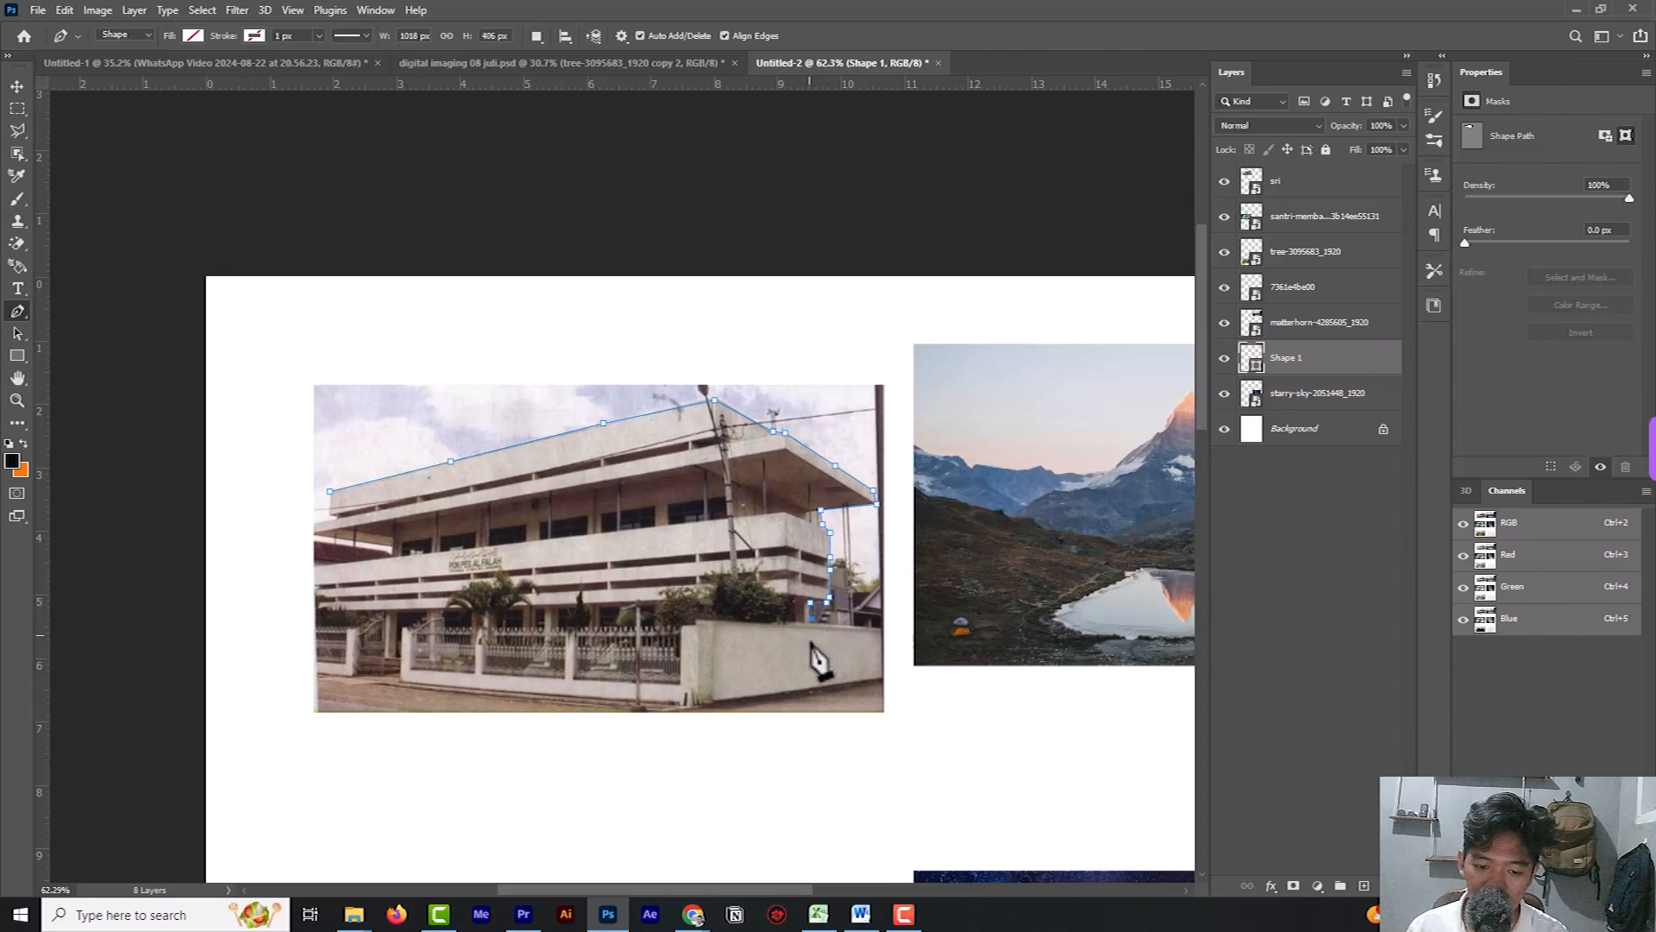
Carry the path around the right boundary wall, along the building's base and up its left side to close the outline.
{"action": "left_click", "coordinate": [881, 630]}
{"action": "left_click", "coordinate": [700, 707]}
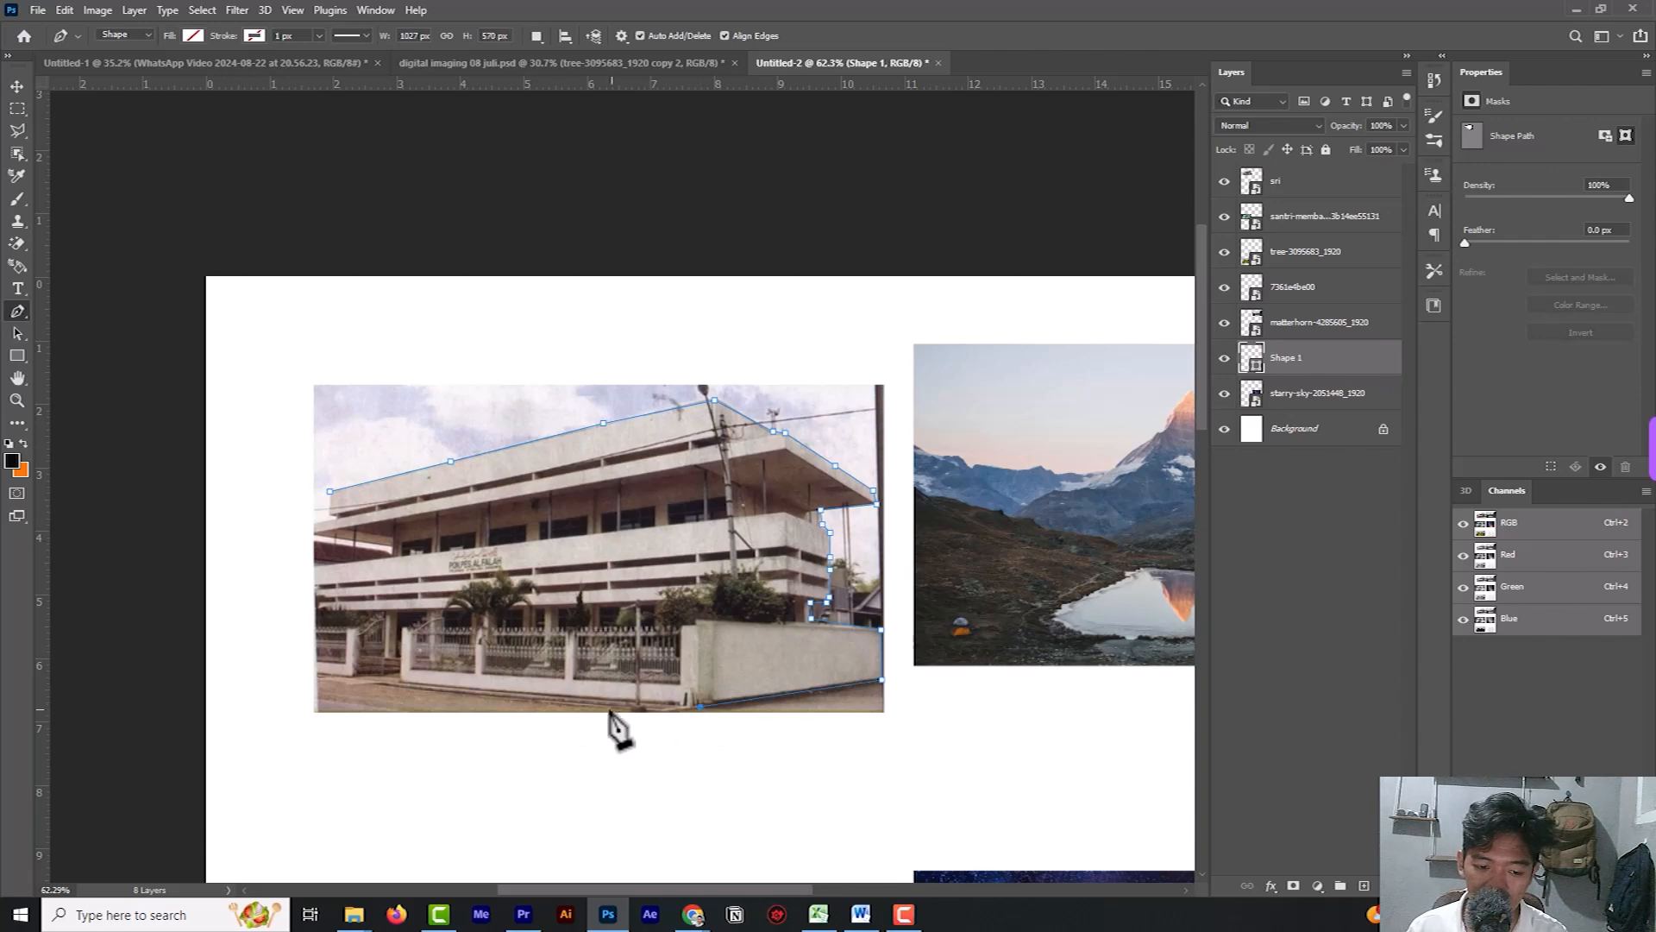
{"action": "left_click", "coordinate": [320, 676]}
{"action": "left_click", "coordinate": [284, 544]}
{"action": "left_click", "coordinate": [305, 522]}
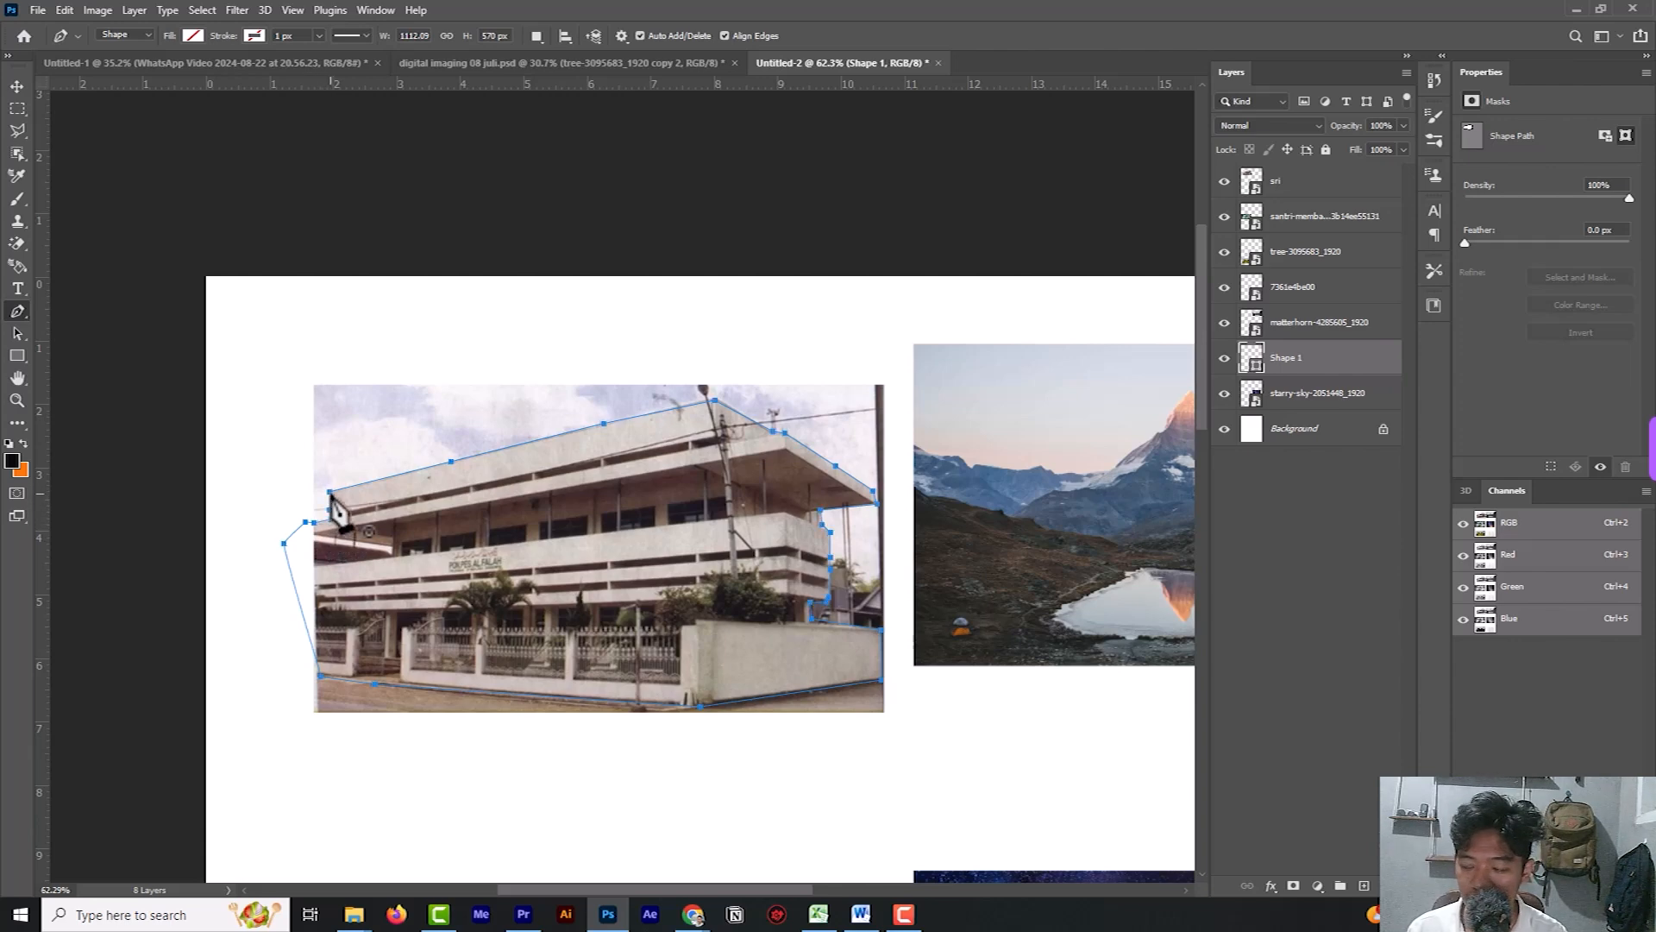
Make a new anti-aliased selection from the building path with a feather radius of 2 pixels.
{"action": "right_click", "coordinate": [333, 508]}
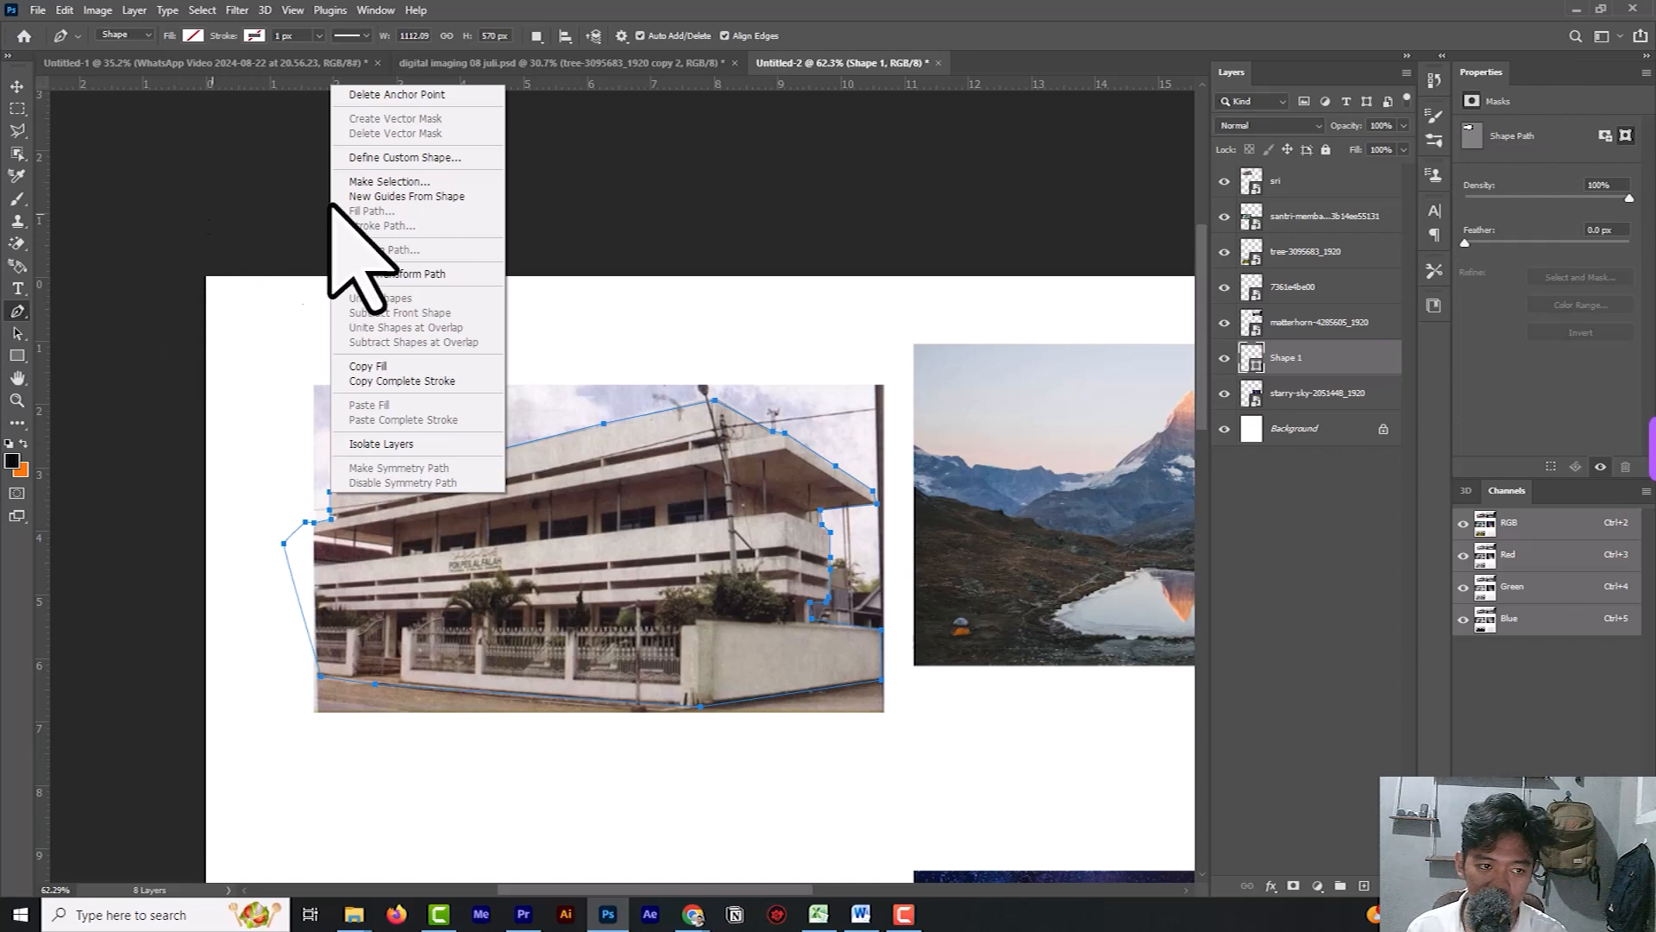
{"action": "left_click", "coordinate": [384, 176]}
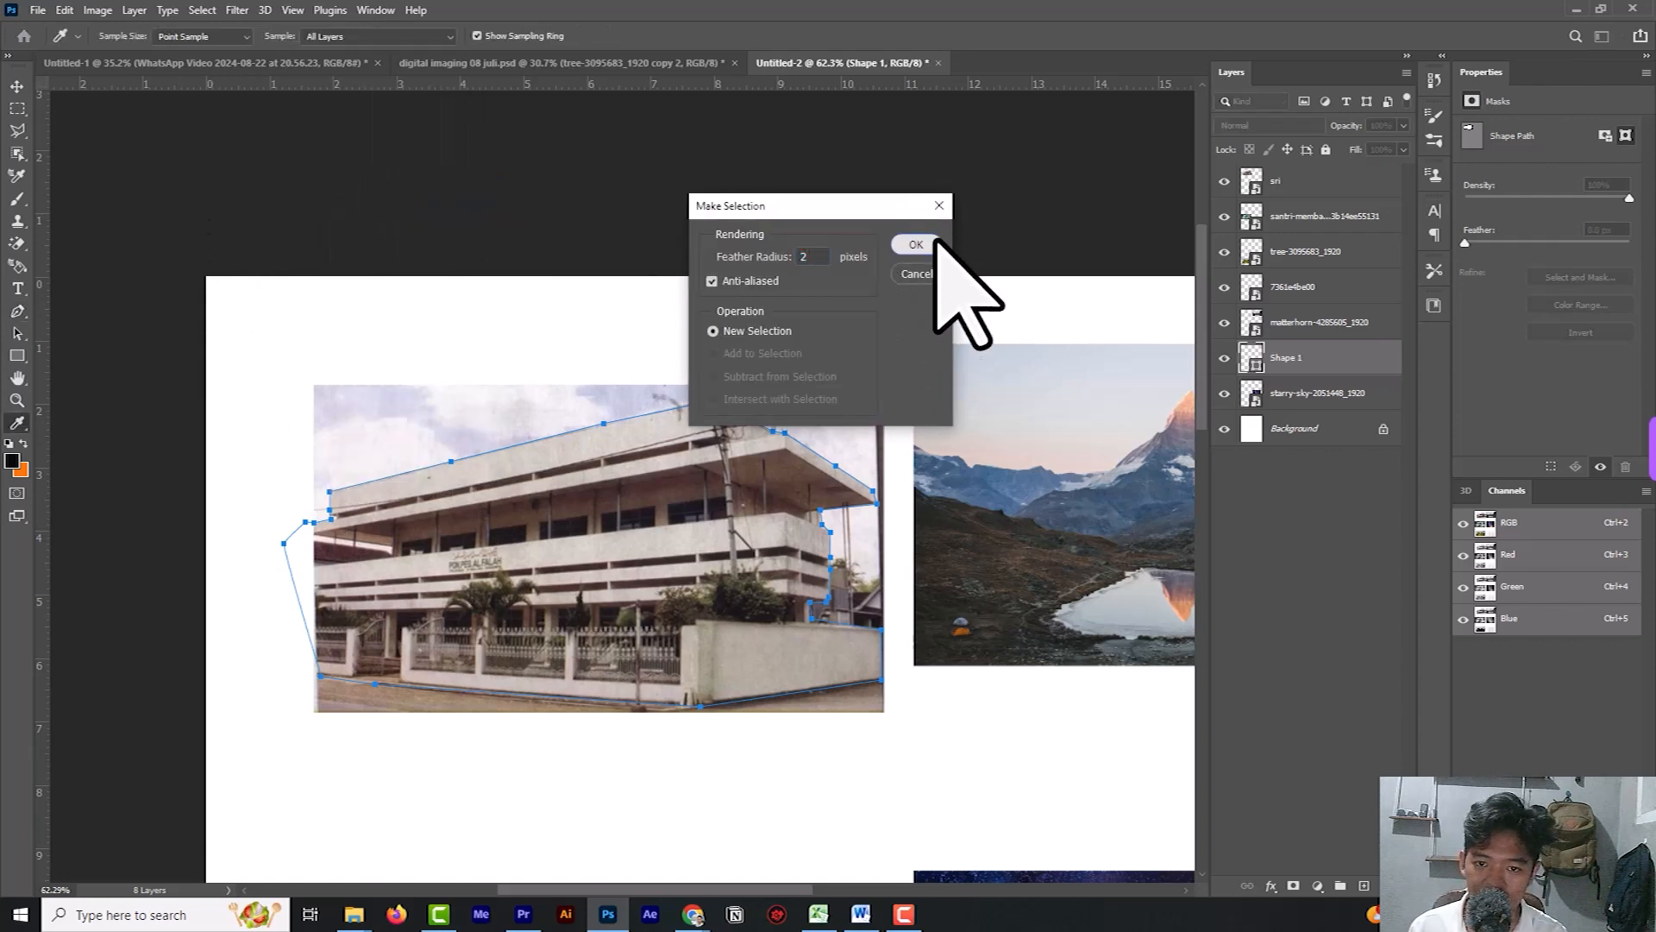
{"action": "left_click", "coordinate": [928, 246]}
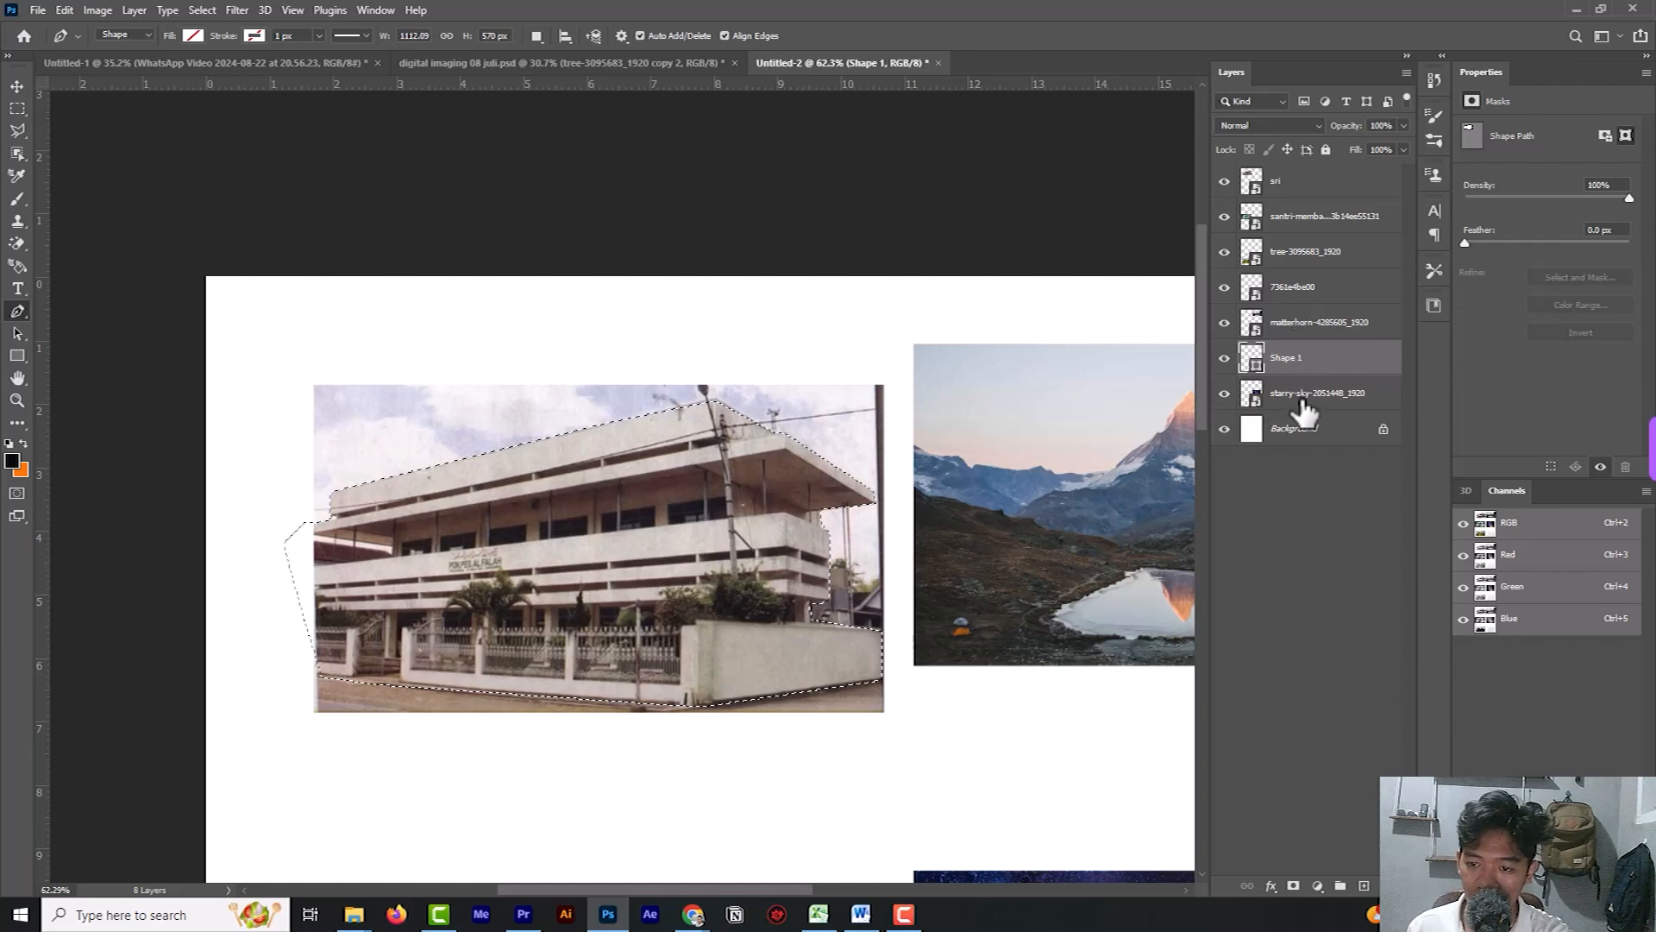
Copy the selected building from the sri layer onto a new layer and hide the original sri layer.
{"action": "left_click", "coordinate": [1282, 223]}
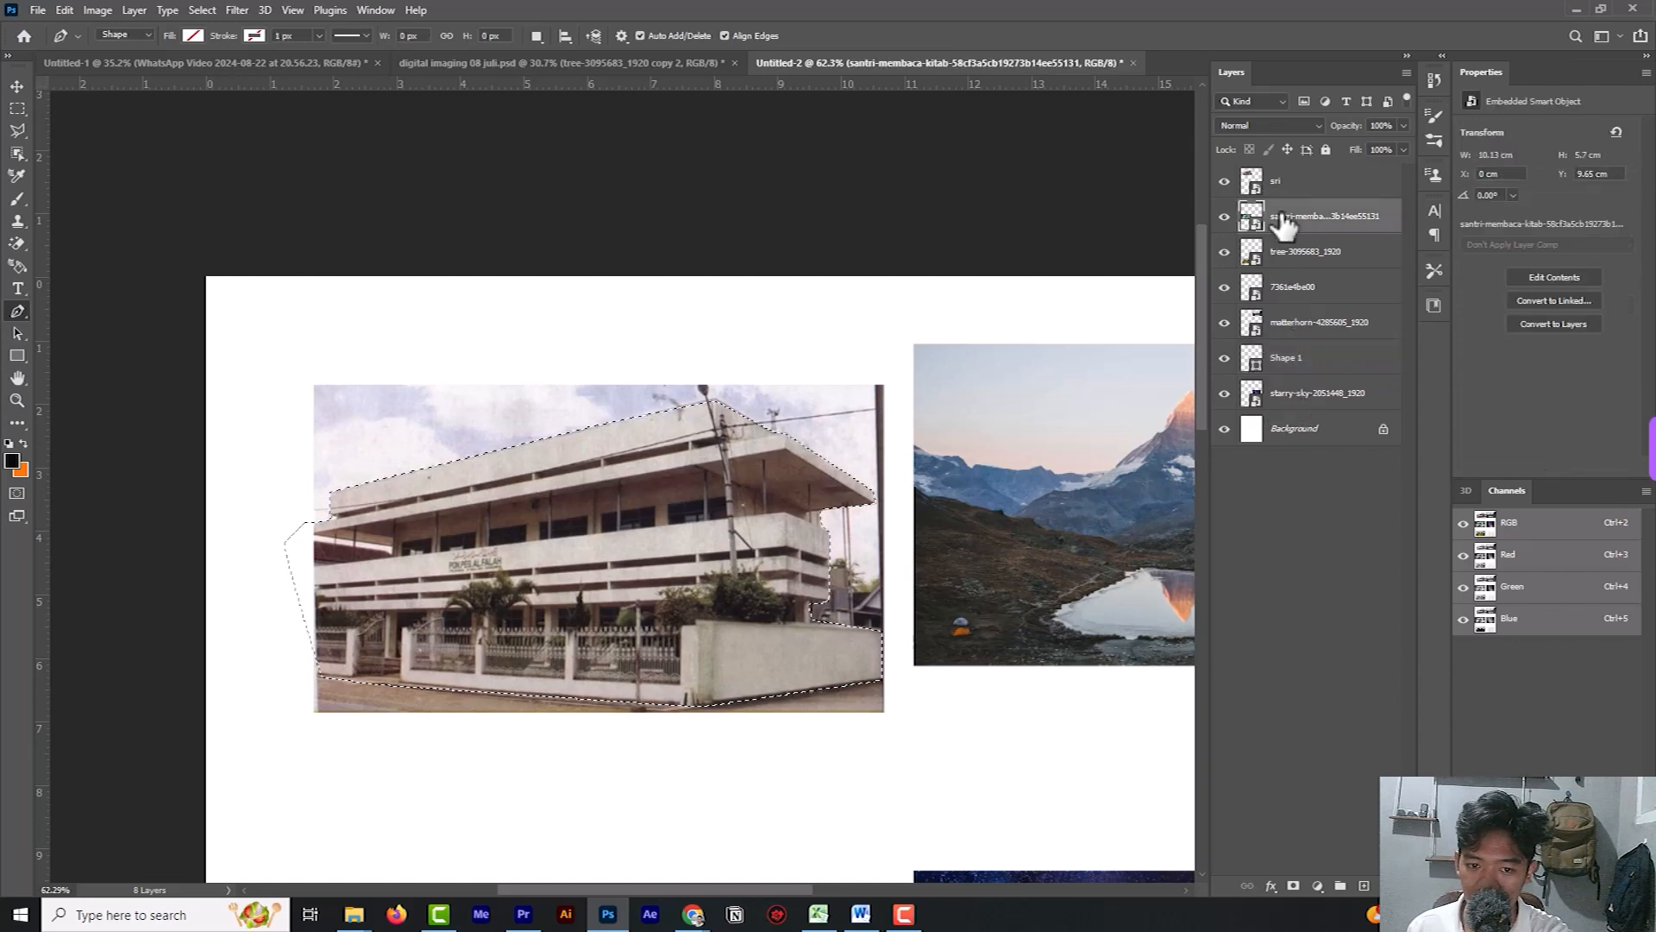
{"action": "left_click", "coordinate": [1224, 216]}
{"action": "left_click", "coordinate": [1225, 181]}
{"action": "left_click", "coordinate": [1225, 181]}
{"action": "left_click", "coordinate": [1298, 183]}
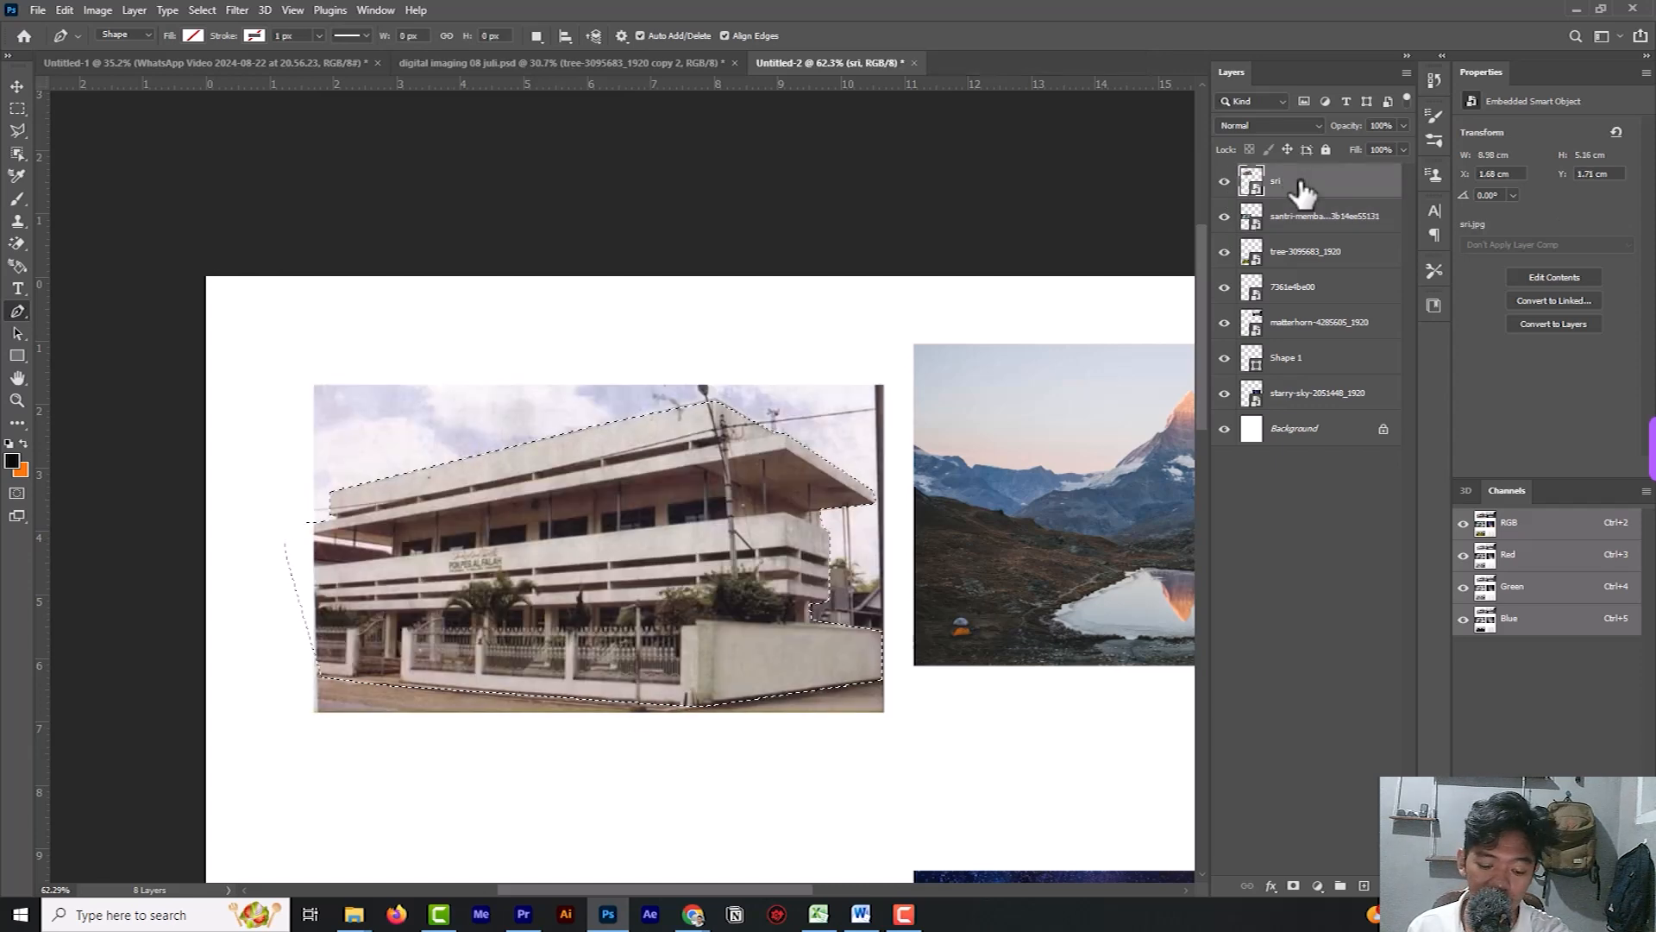
{"action": "key", "text": "ctrl+j"}
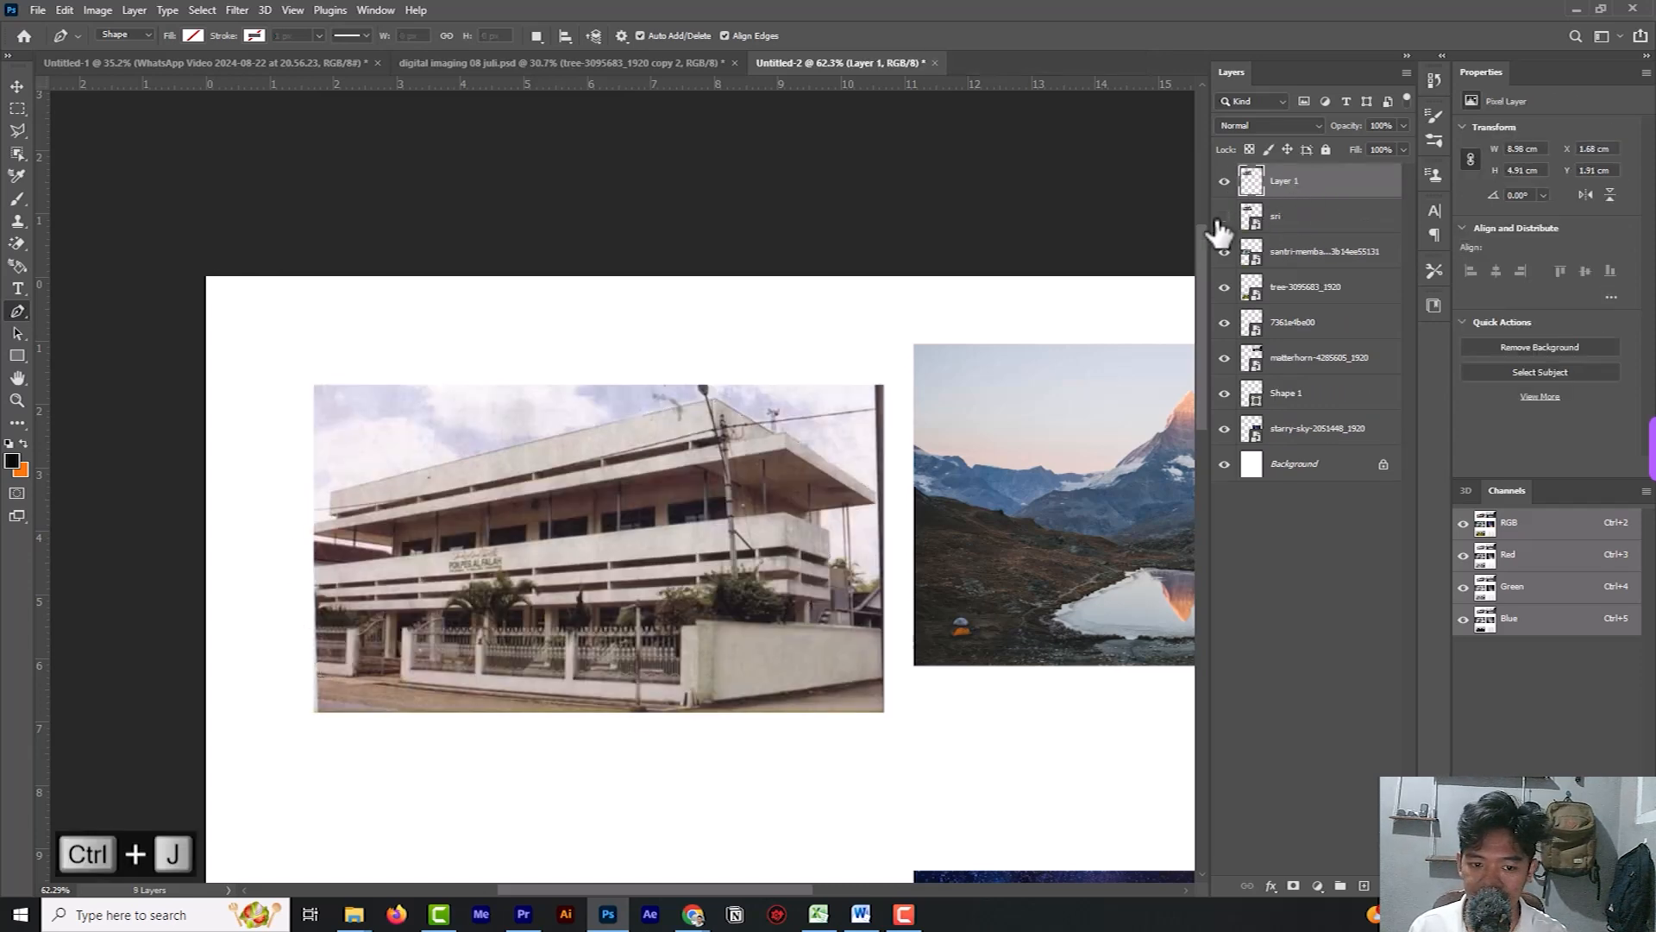
{"action": "left_click", "coordinate": [1224, 216]}
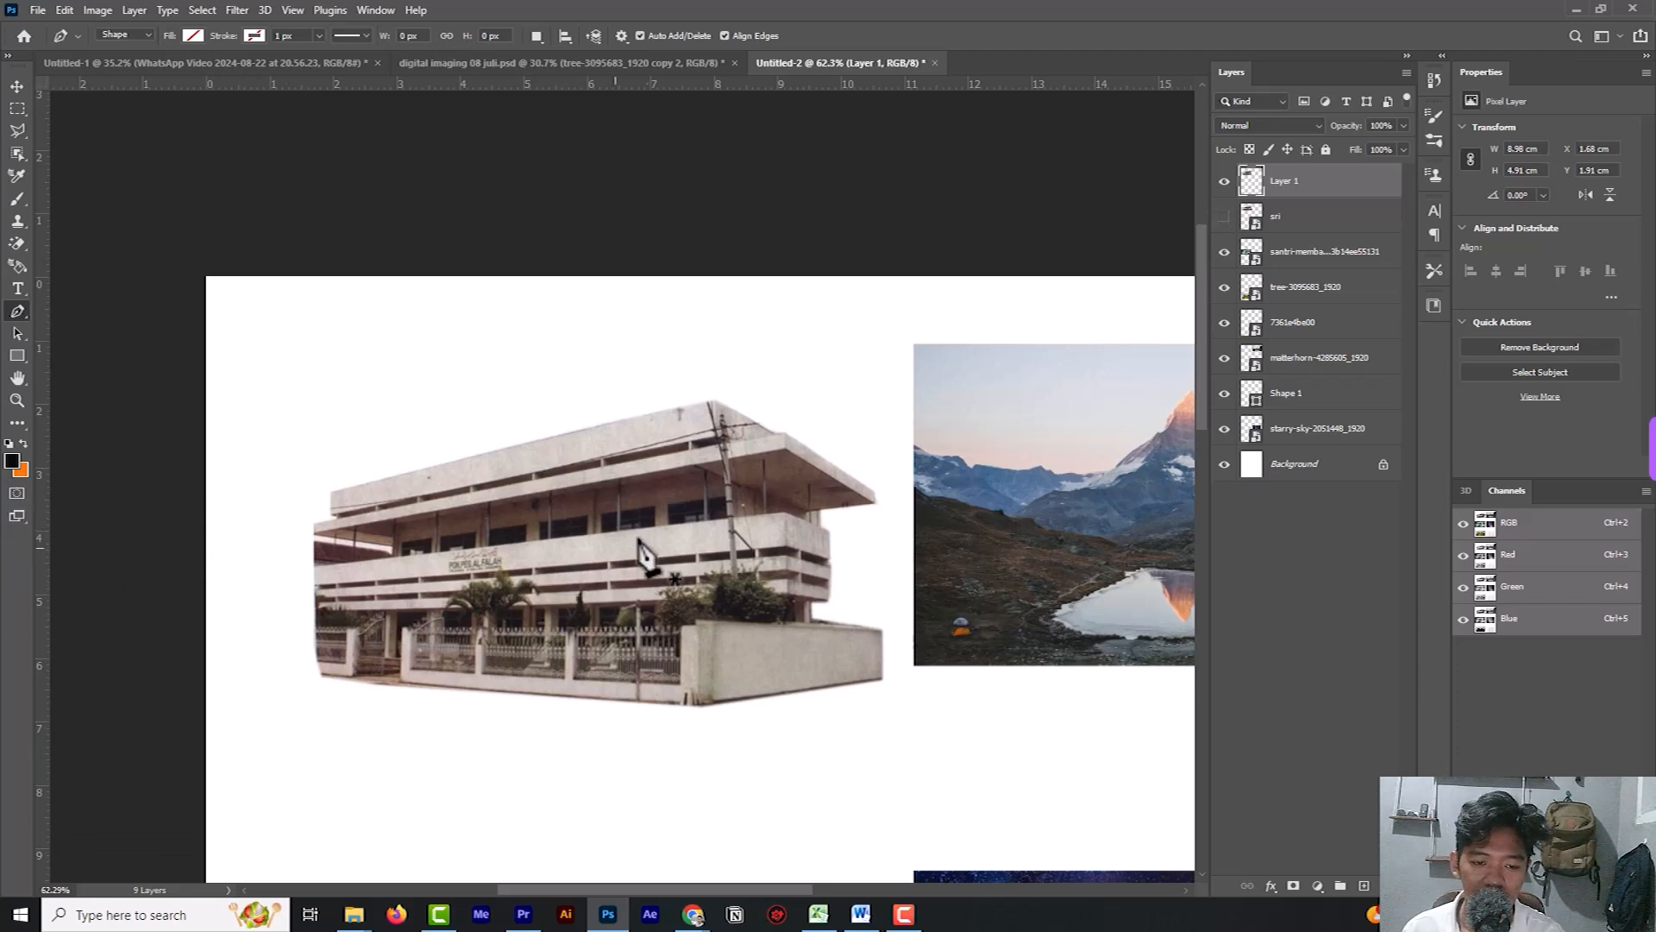
Switch to digital imaging 08 juli.psd and hide the sdc logo, the three title text layers and Layer 16.
{"action": "scroll", "coordinate": [647, 536], "scroll_direction": "down", "scroll_amount": 3}
{"action": "scroll", "coordinate": [669, 621], "scroll_direction": "down", "scroll_amount": 1}
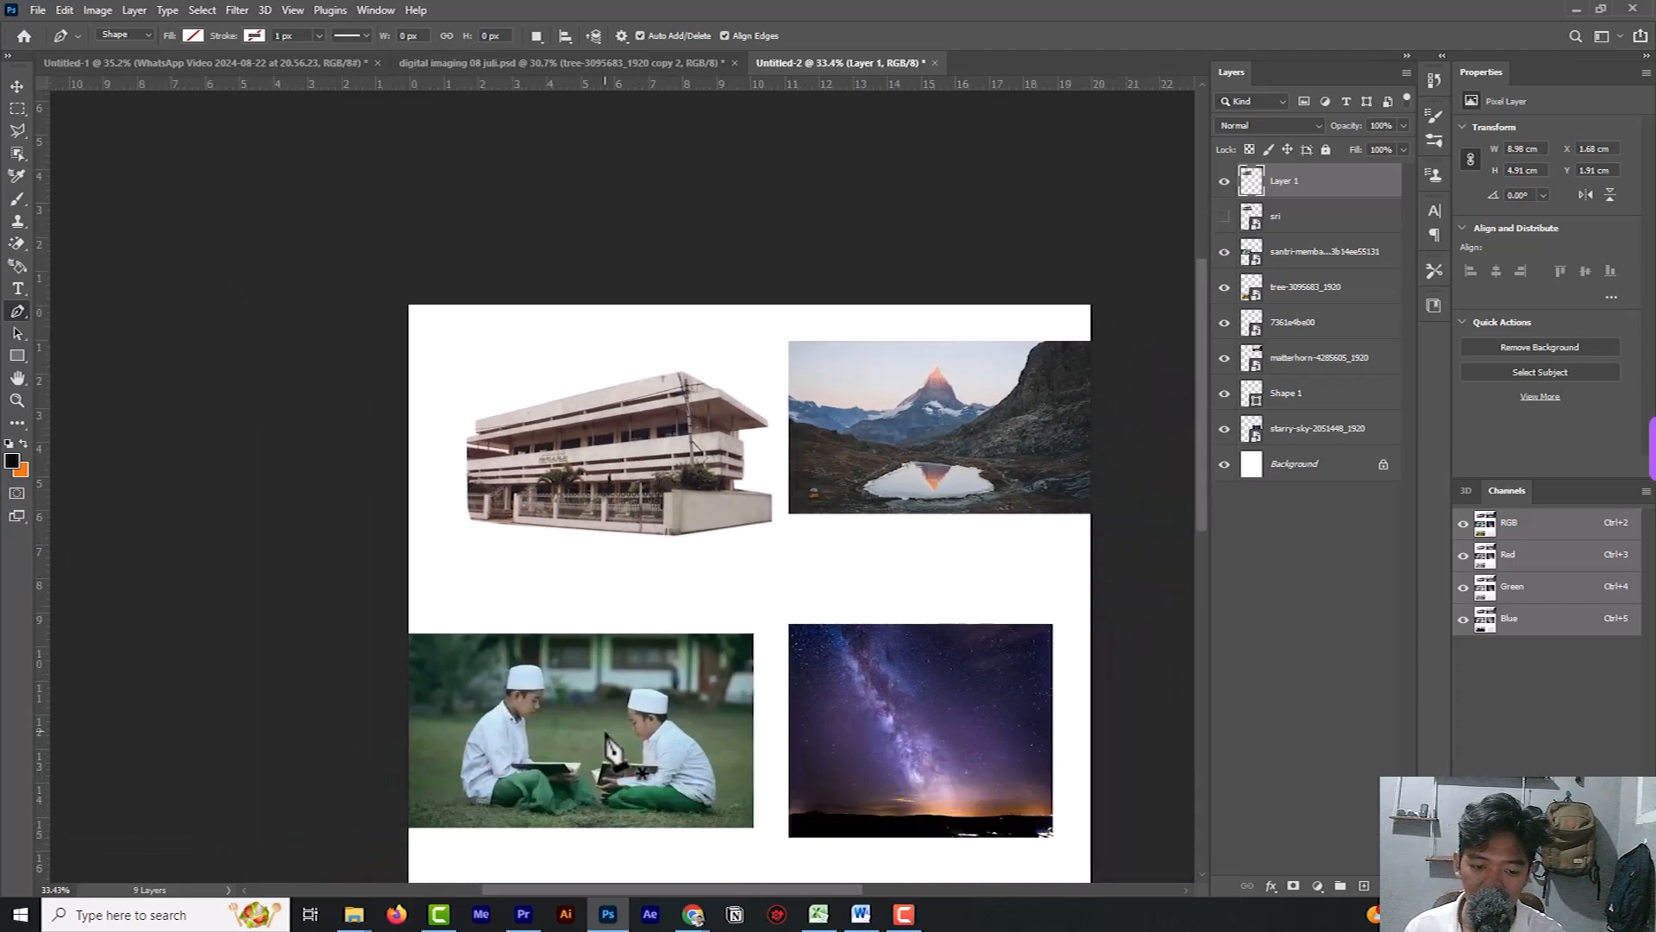
{"action": "scroll", "coordinate": [570, 716], "scroll_direction": "down", "scroll_amount": 1}
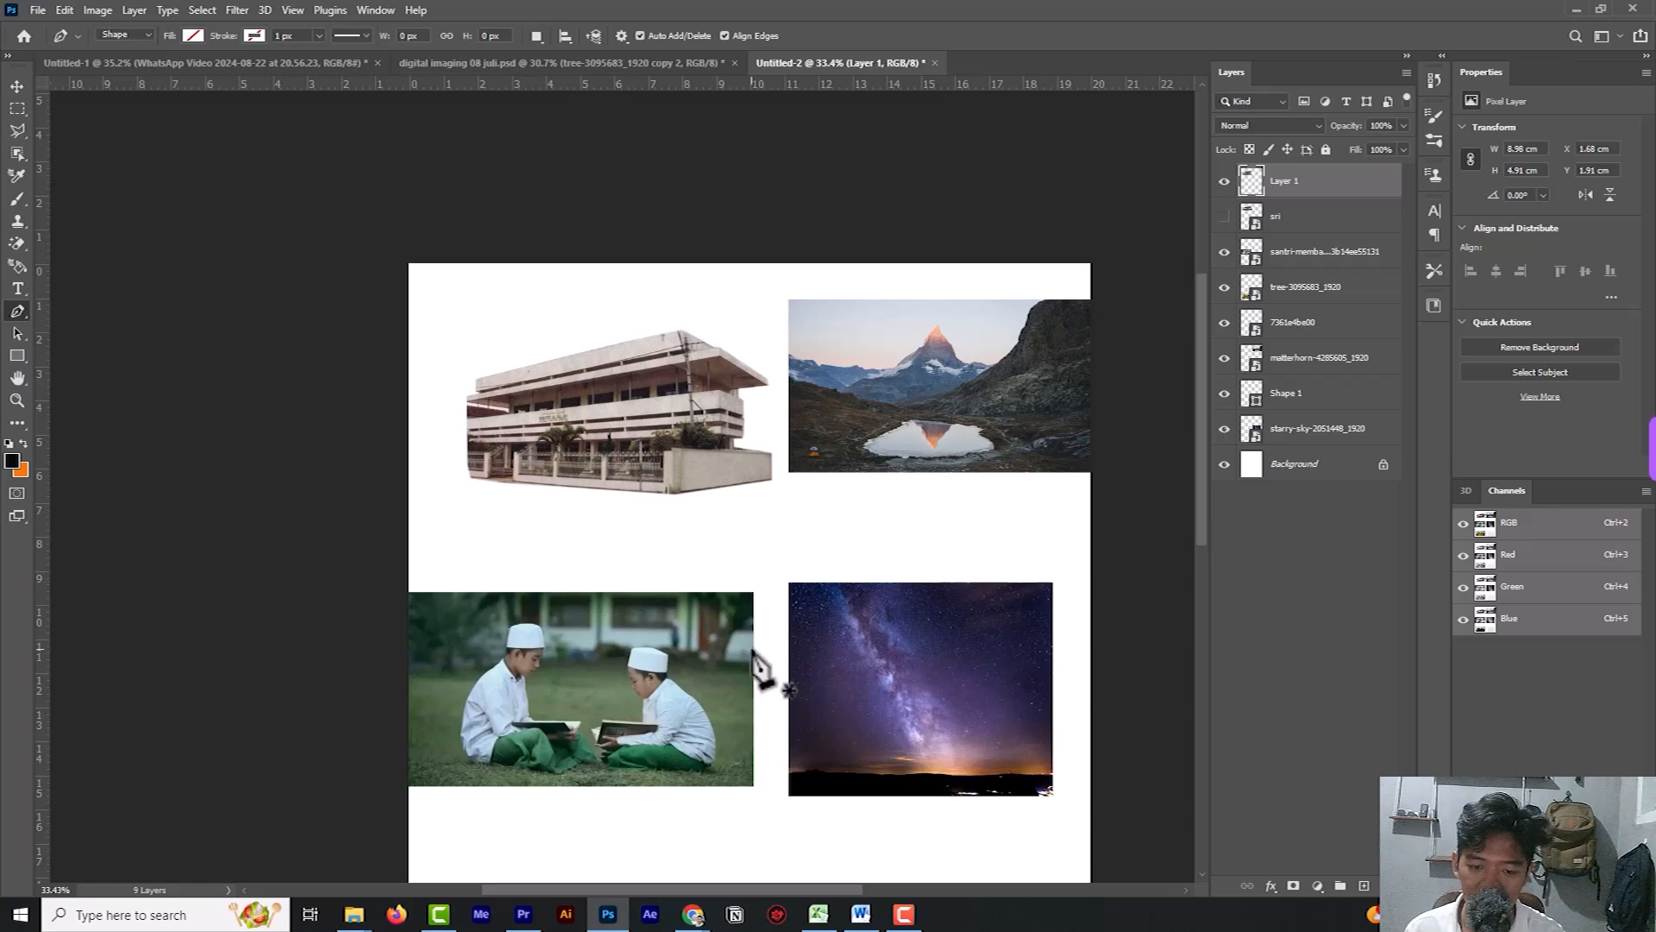
{"action": "scroll", "coordinate": [716, 671], "scroll_direction": "down", "scroll_amount": 8}
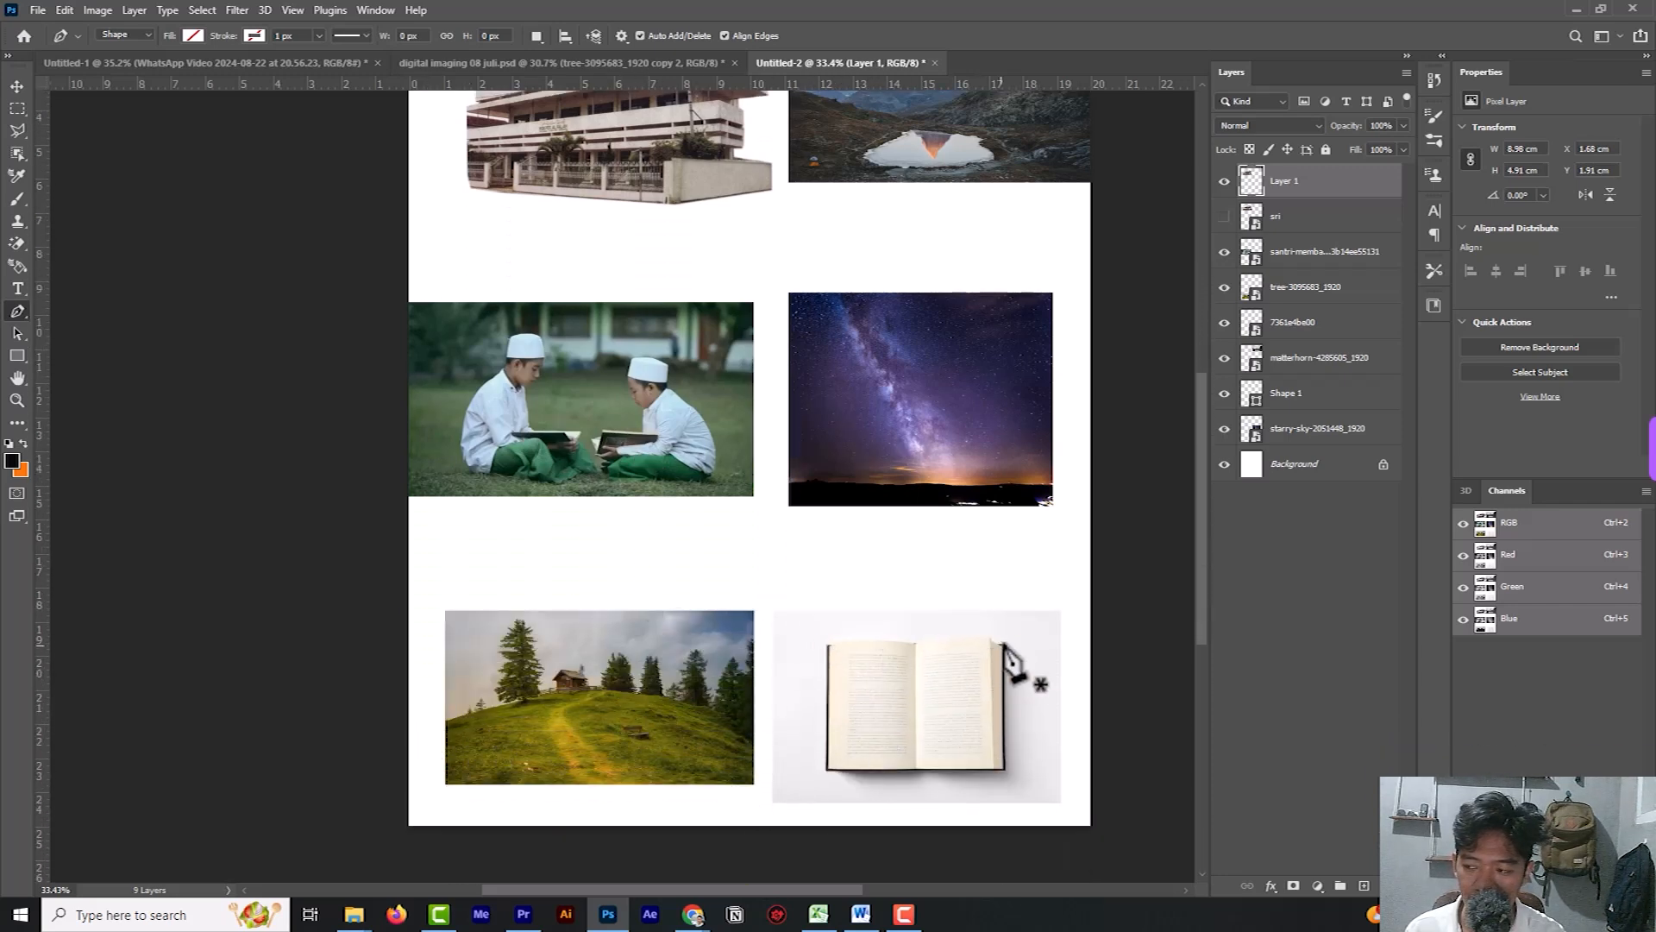
{"action": "left_click", "coordinate": [17, 86]}
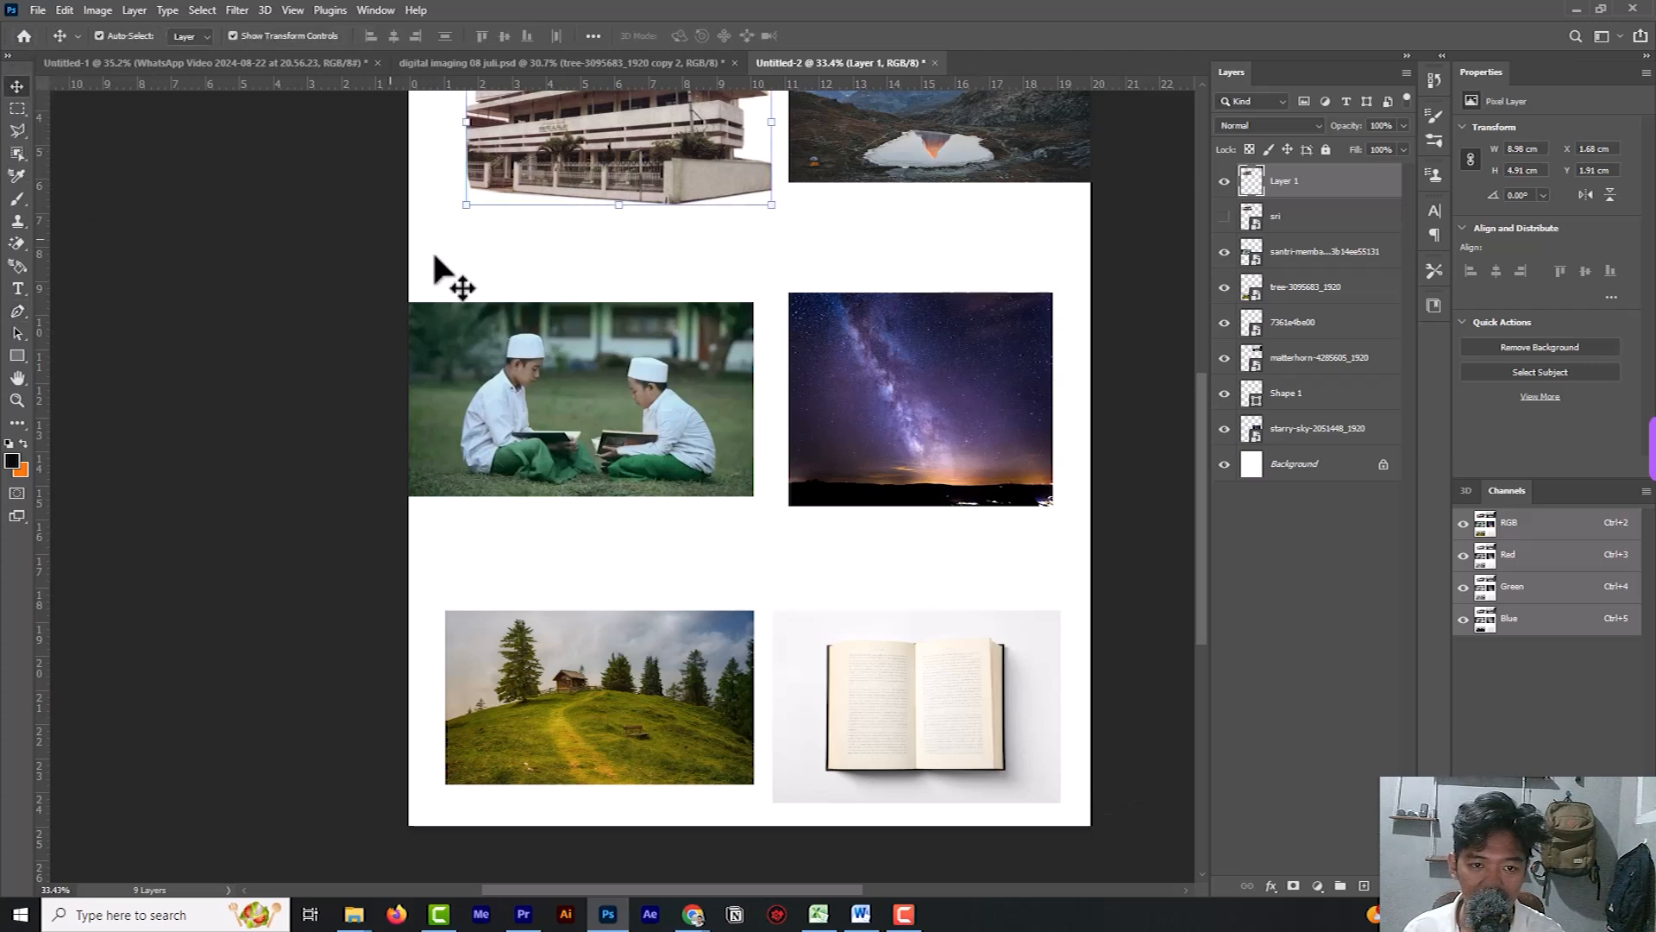
{"action": "scroll", "coordinate": [750, 325], "scroll_direction": "up", "scroll_amount": 5}
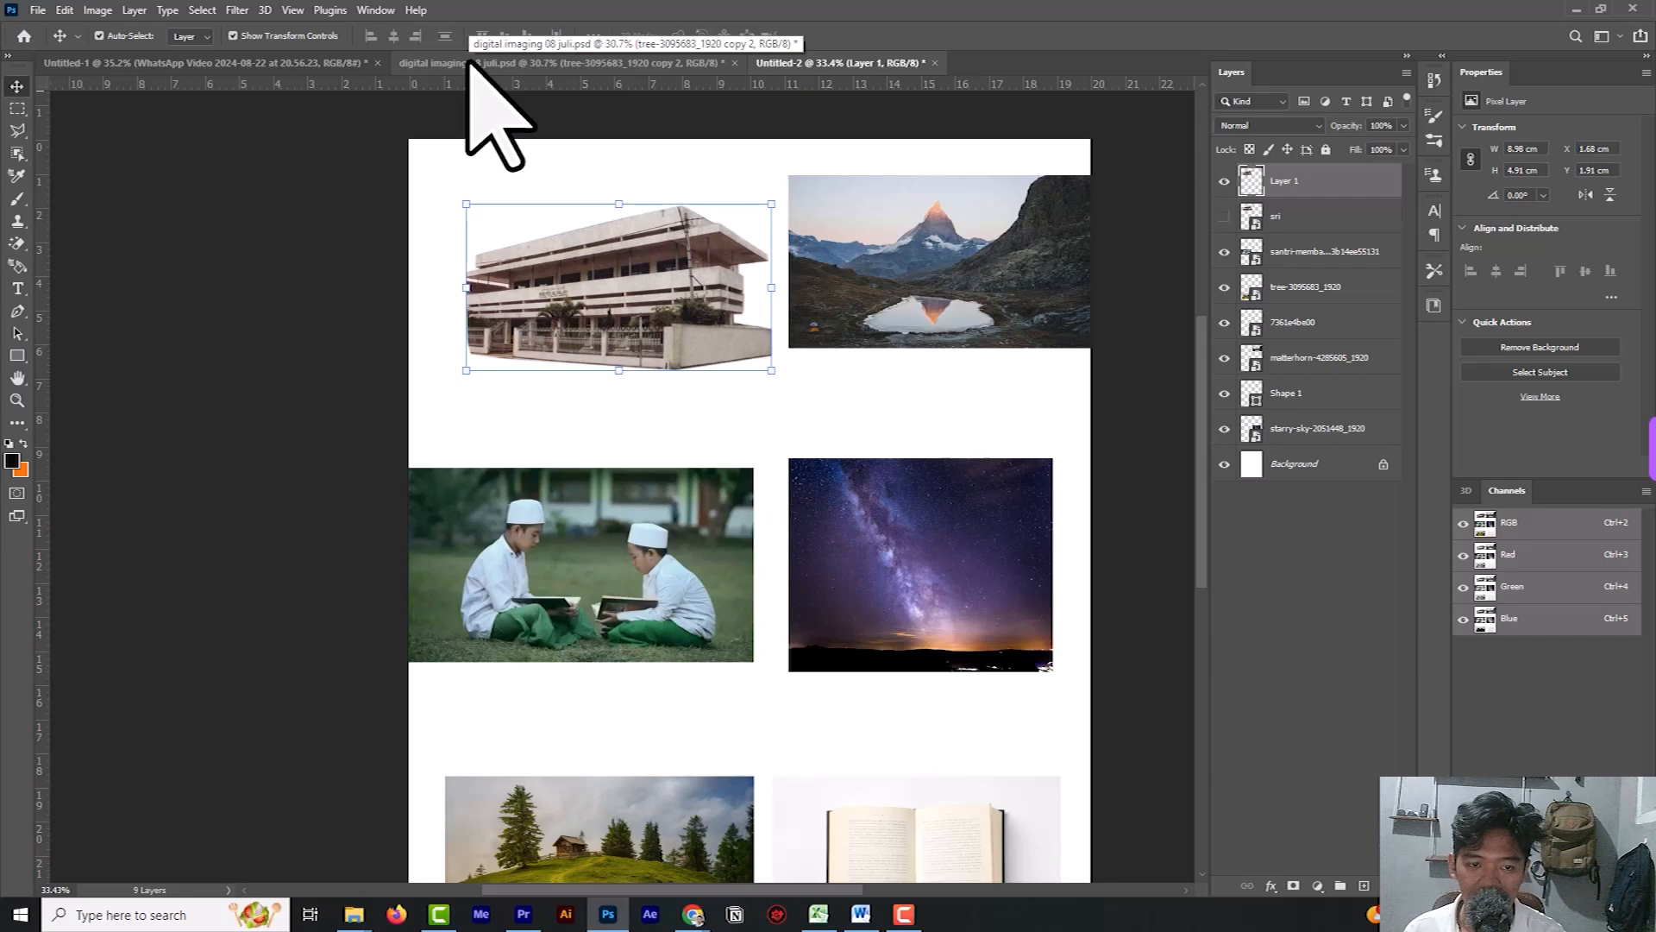
{"action": "left_click", "coordinate": [470, 63]}
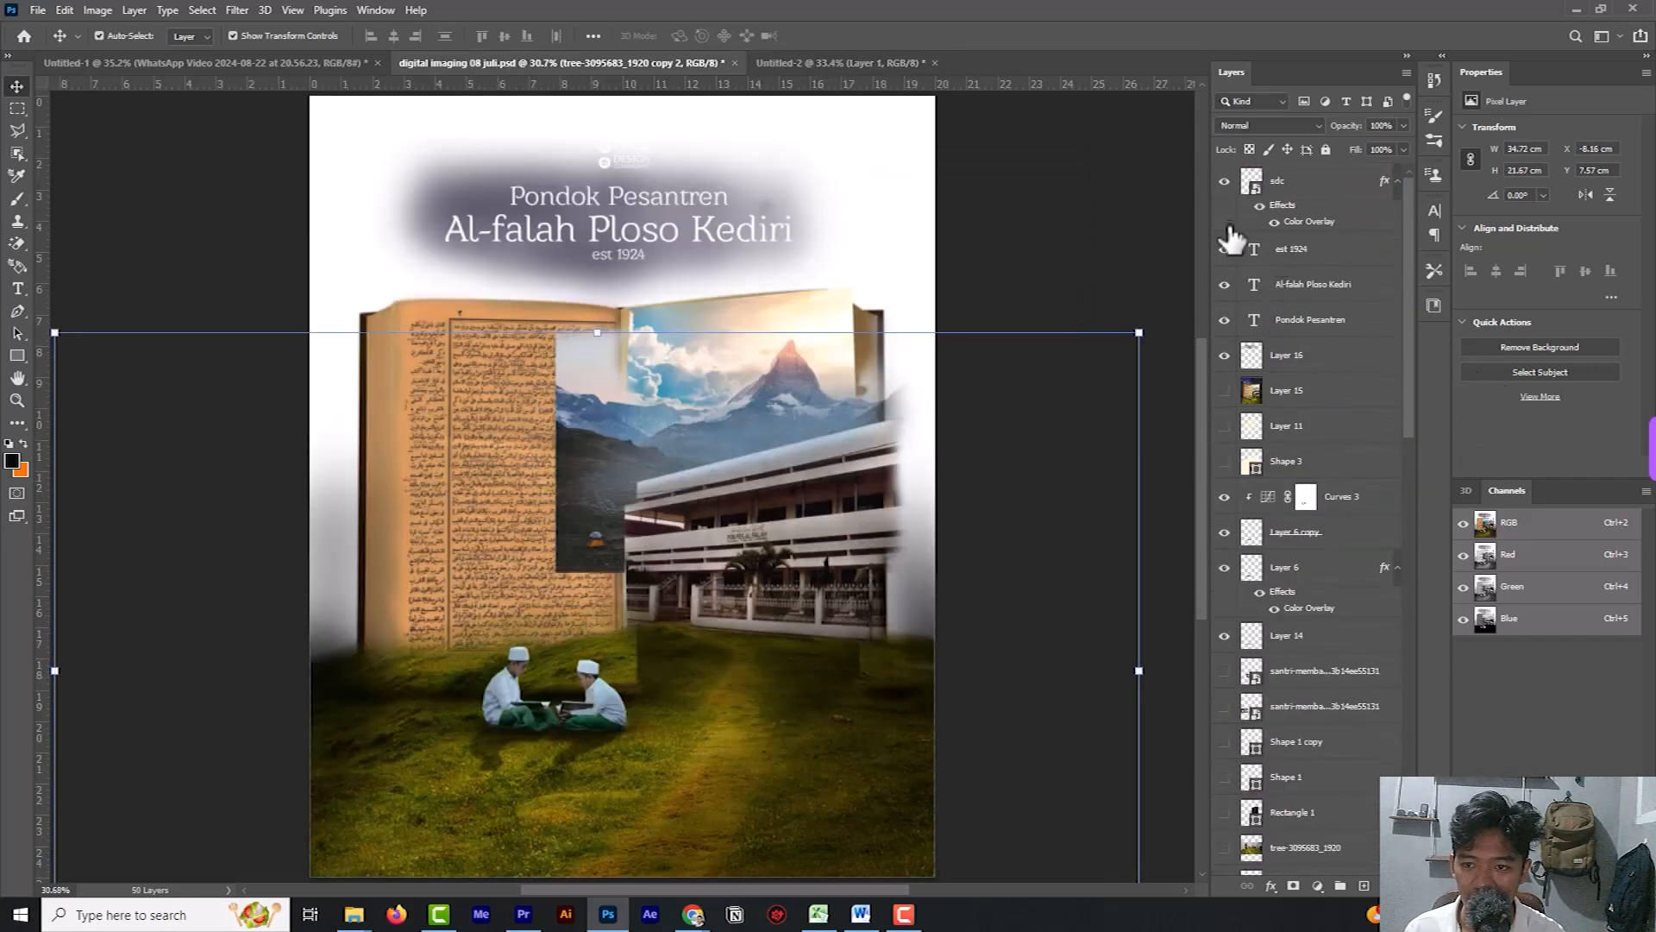
{"action": "left_click", "coordinate": [1224, 180]}
{"action": "left_click_drag", "start_coordinate": [1236, 313], "coordinate": [1224, 355]}
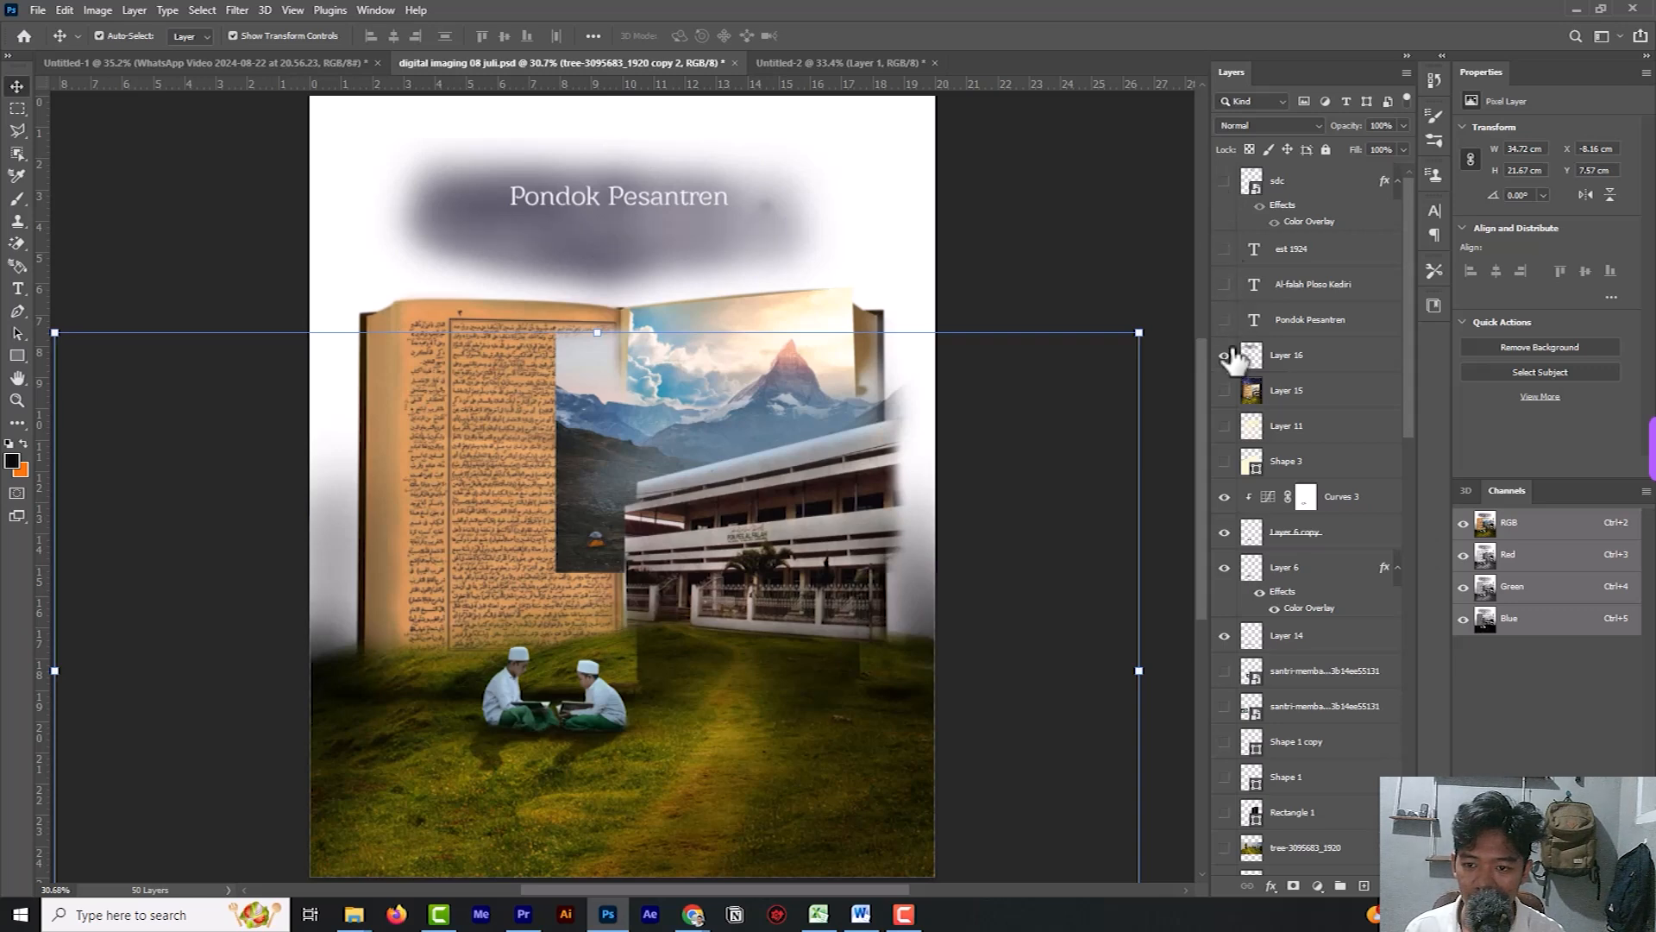
Hide Layer 3, Layer 1 copy, Layer 4, matterhorn copy 2, Layer 7 and Layer 8 in the finished design.
{"action": "scroll", "coordinate": [1349, 480], "scroll_direction": "down", "scroll_amount": 5}
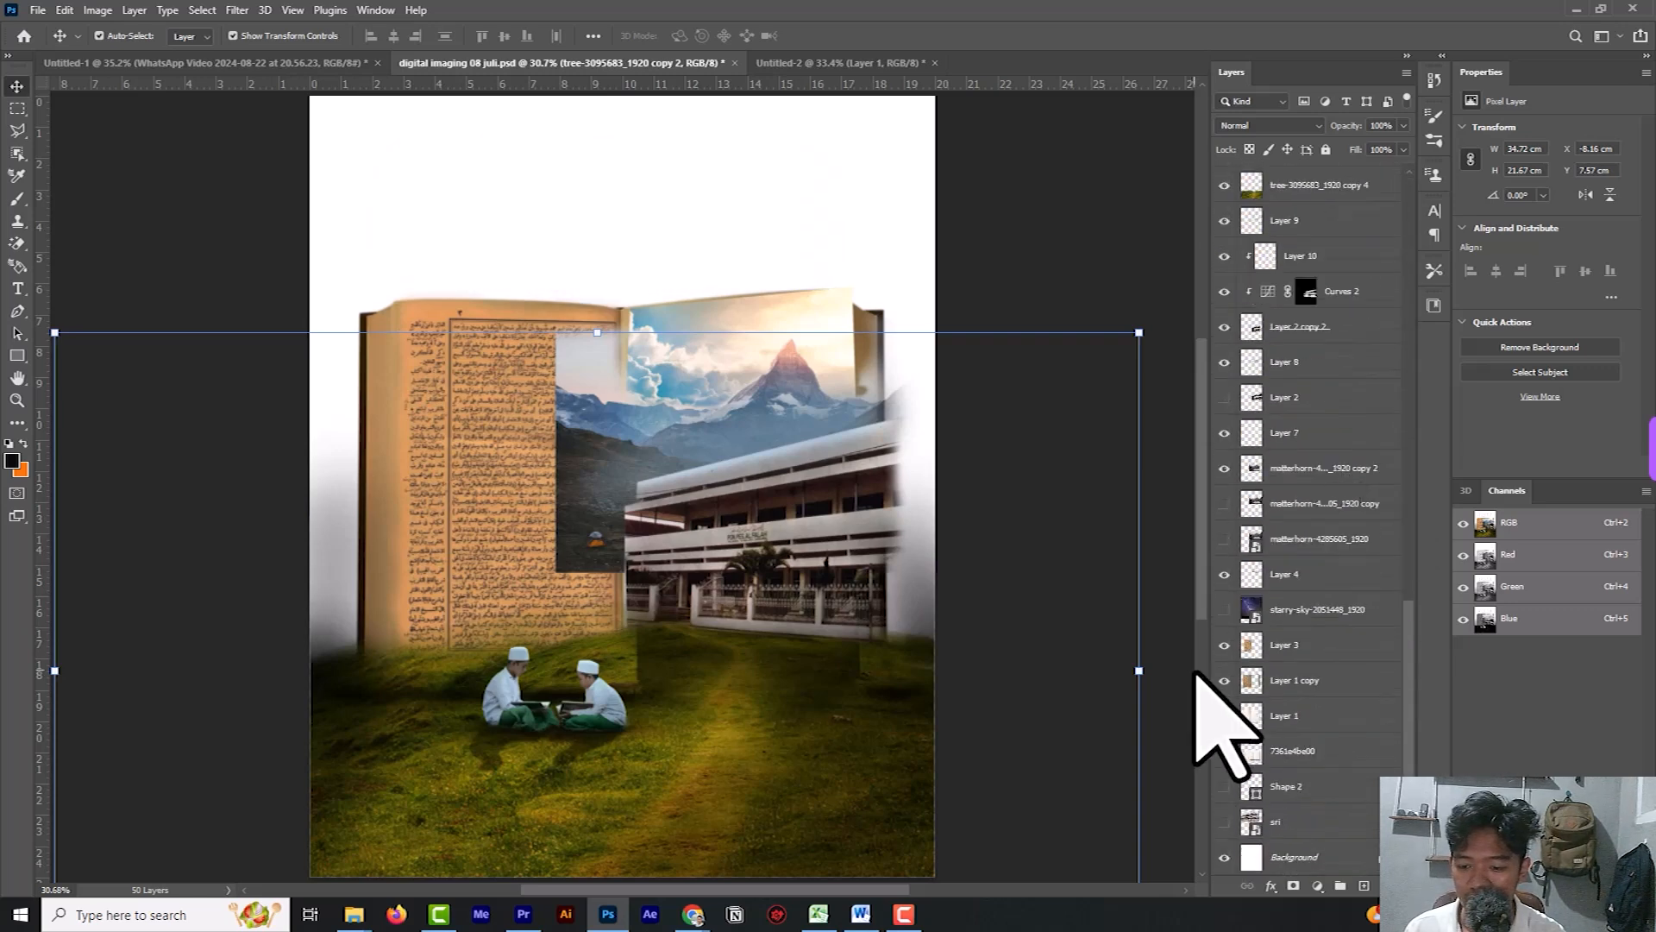
{"action": "left_click", "coordinate": [1224, 610]}
{"action": "left_click", "coordinate": [1224, 610]}
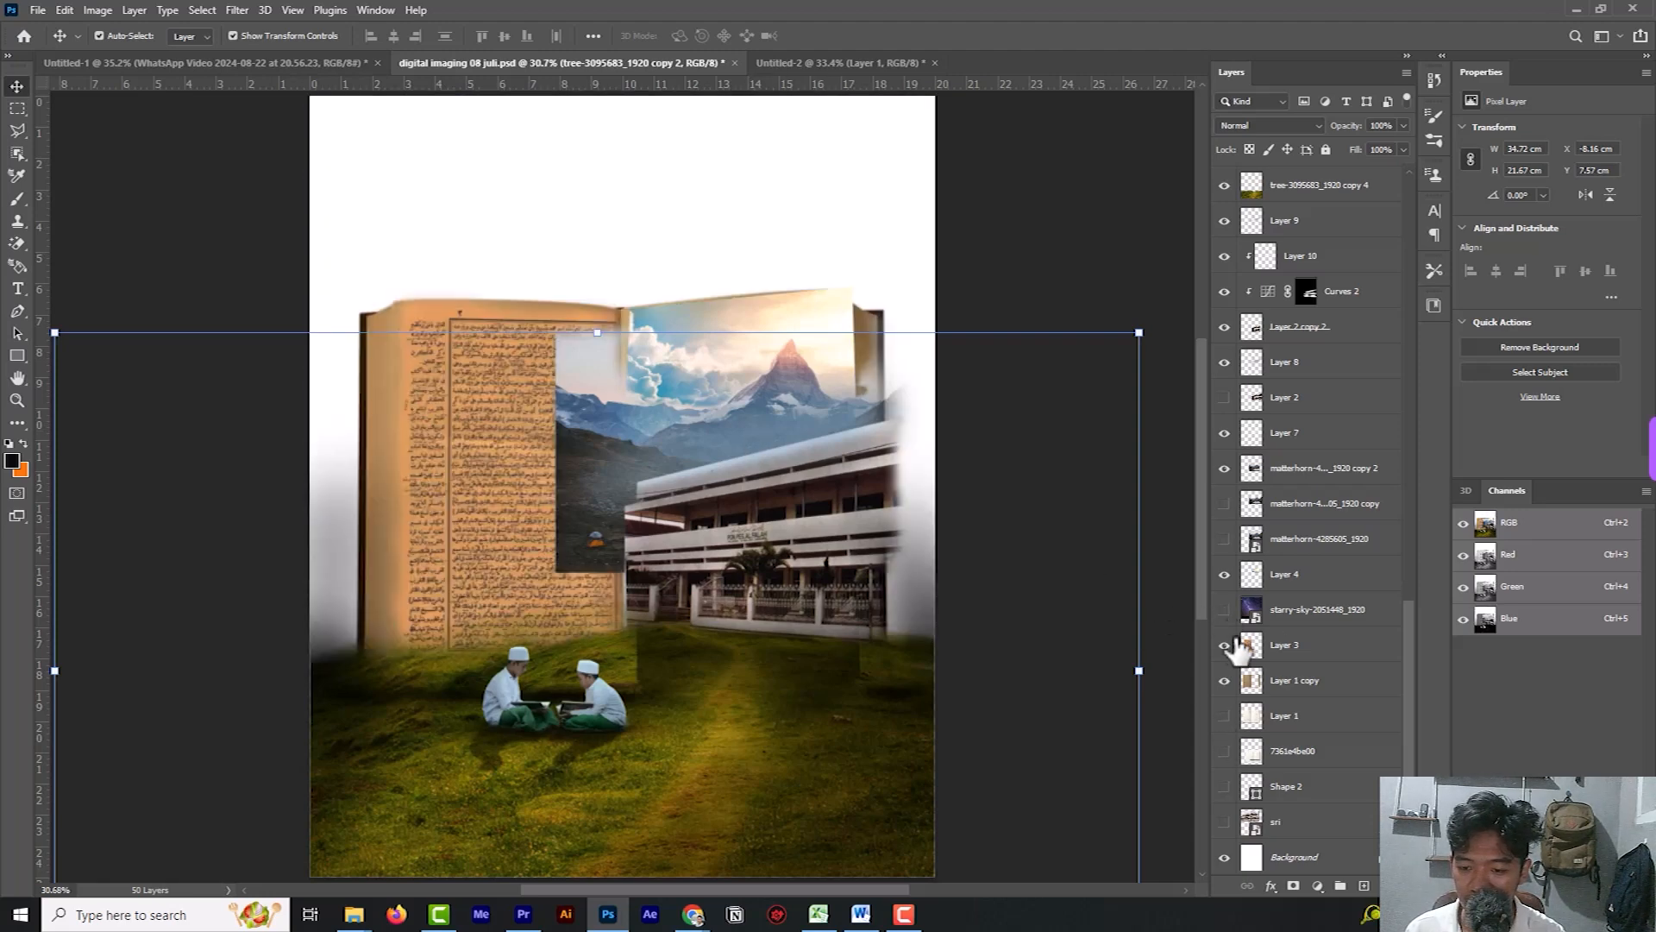
{"action": "left_click", "coordinate": [1224, 645]}
{"action": "left_click", "coordinate": [1224, 681]}
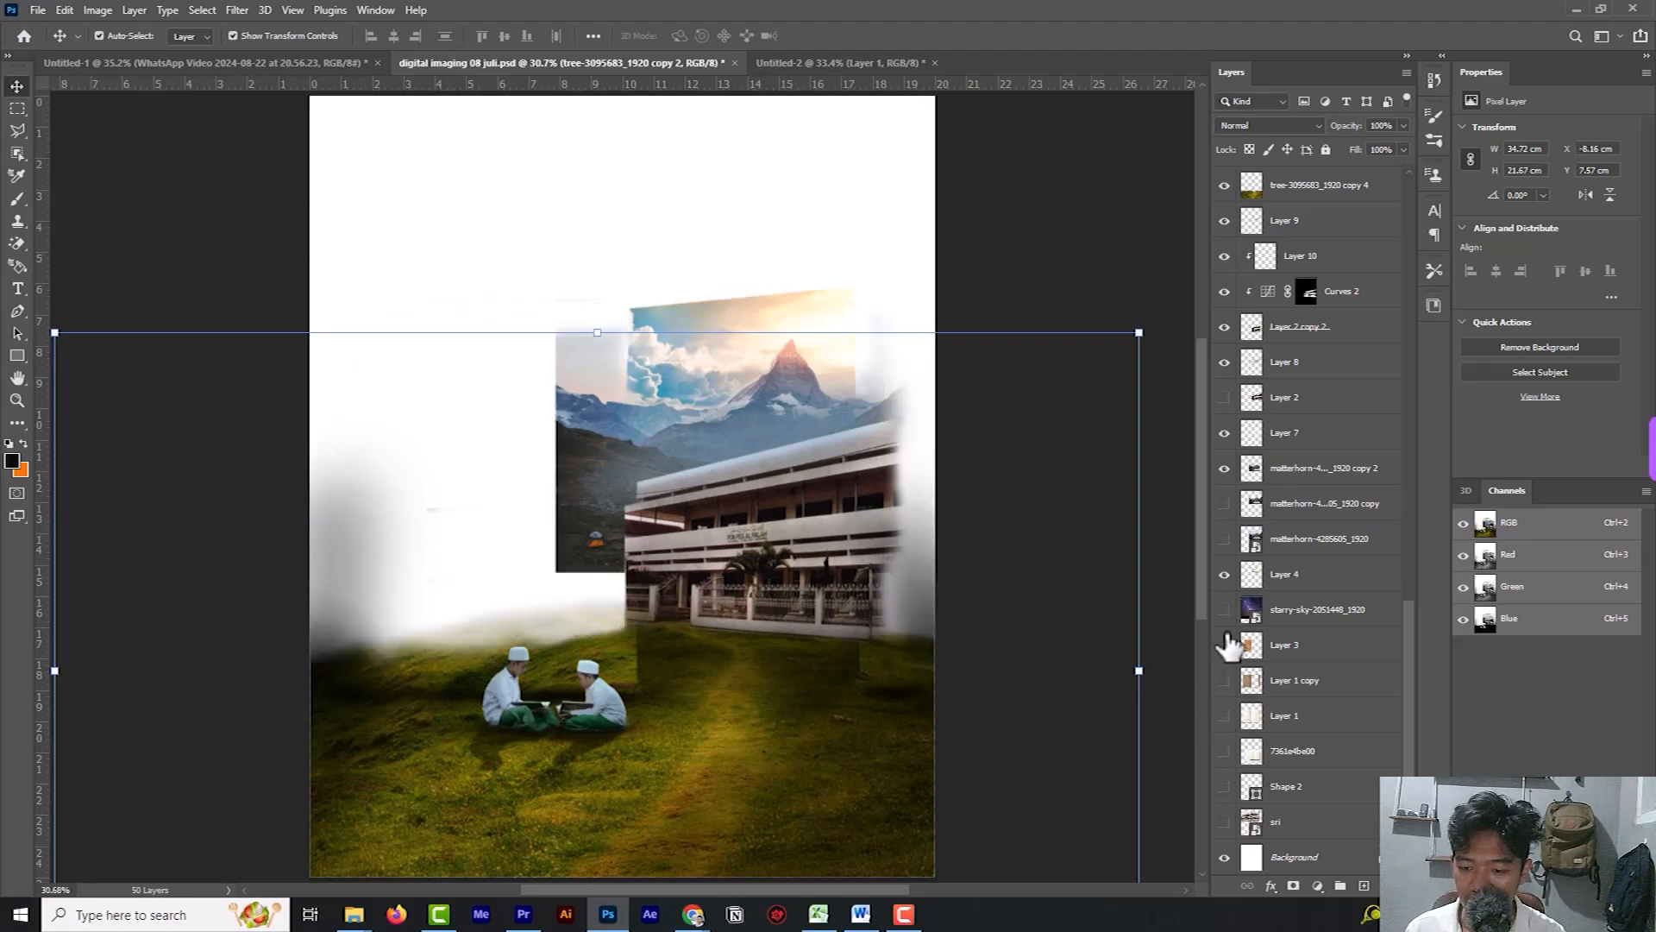
{"action": "left_click", "coordinate": [1224, 574]}
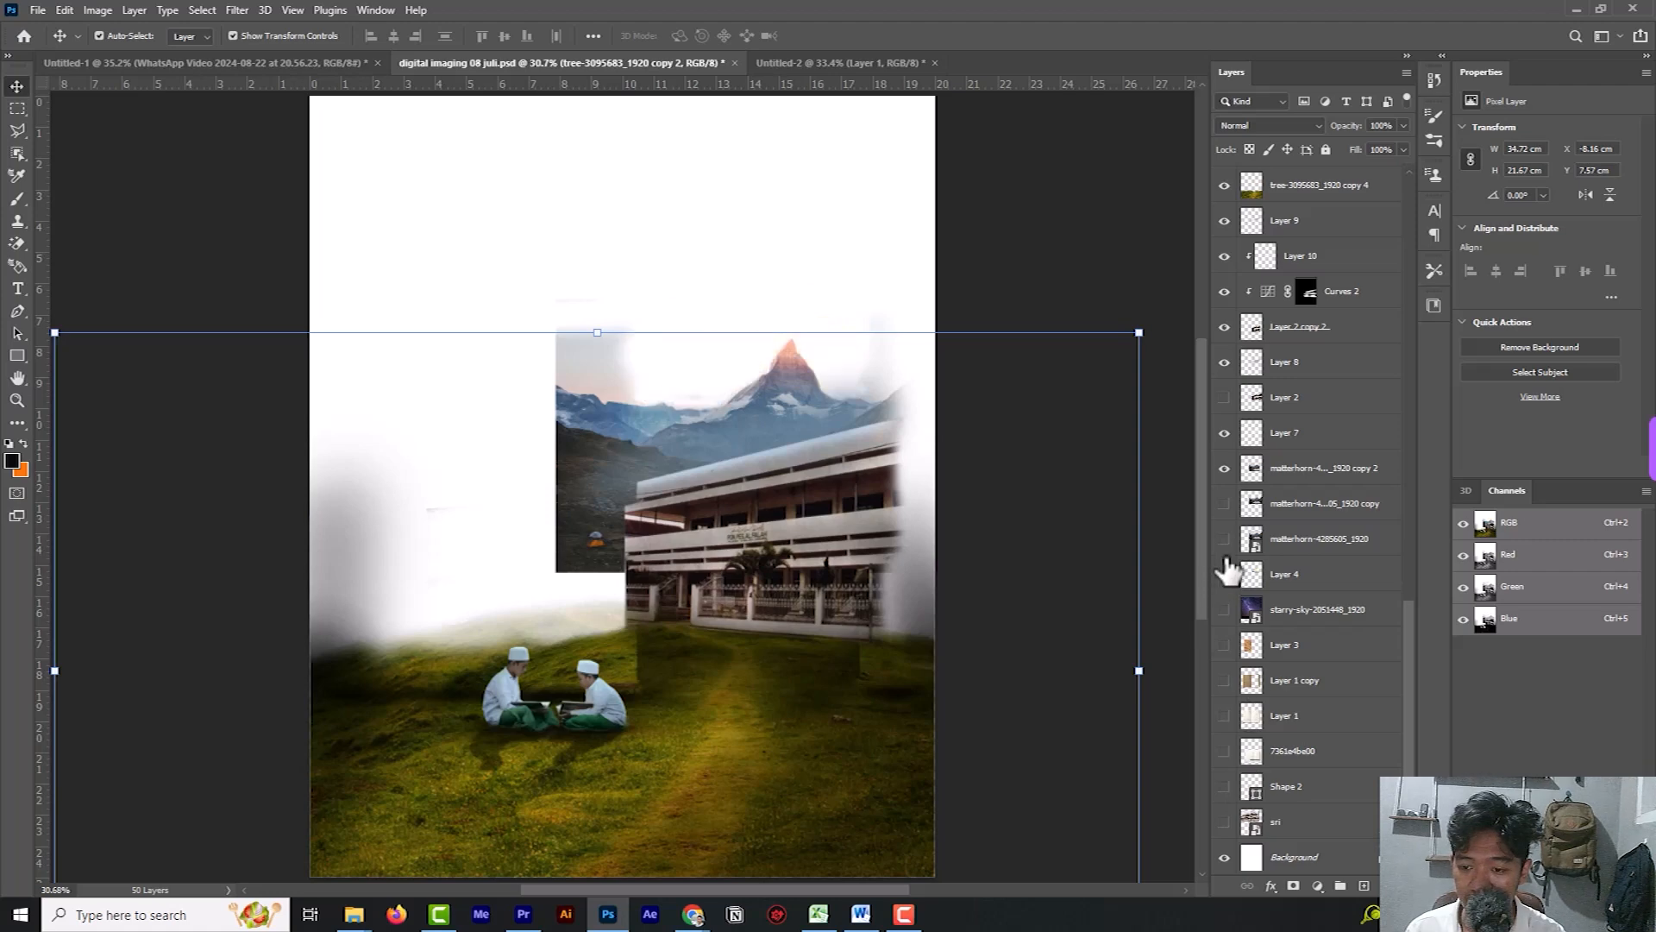
{"action": "left_click", "coordinate": [1224, 468]}
{"action": "left_click", "coordinate": [1224, 432]}
Hide Layer 10, Layer 9, the tree-3095683_1920 copy 4 and copy layers, and Layer 13.
{"action": "left_click", "coordinate": [1224, 256]}
{"action": "left_click", "coordinate": [1224, 221]}
{"action": "left_click", "coordinate": [1224, 185]}
{"action": "scroll", "coordinate": [1234, 396], "scroll_direction": "up", "scroll_amount": 3}
{"action": "left_click", "coordinate": [1224, 422]}
{"action": "left_click", "coordinate": [1224, 388]}
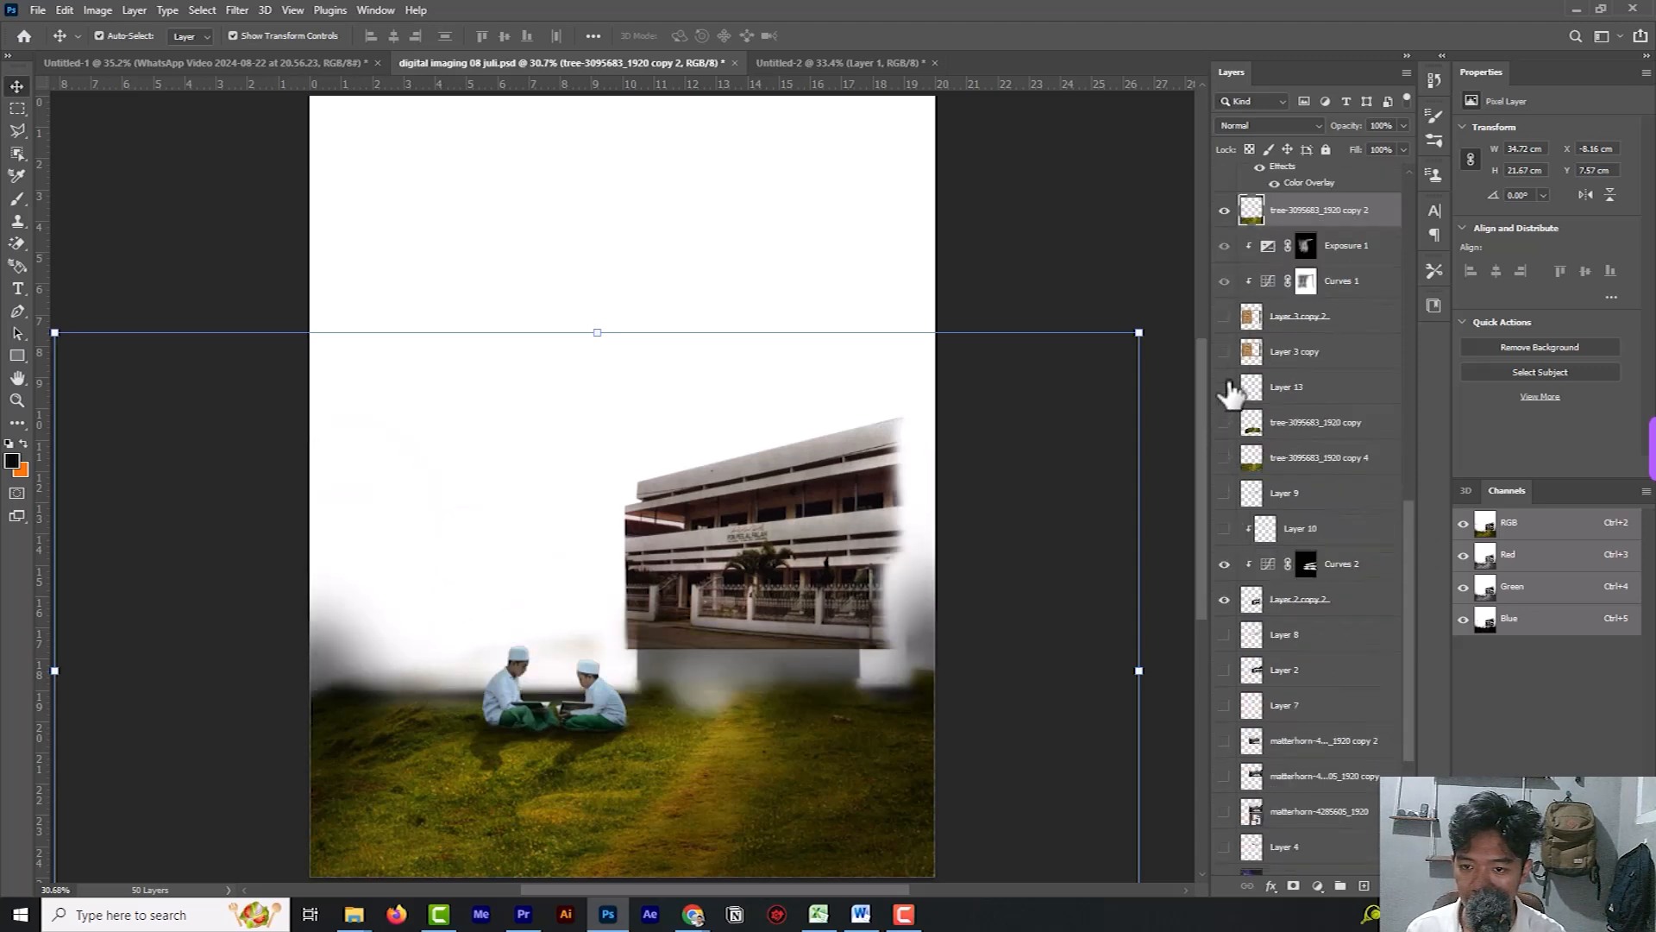
Hide the tree-3095683_1920 copy 2 grass, Layer 2 copy, Layer 5, Layer 5 copy and Layer 12.
{"action": "scroll", "coordinate": [1234, 270], "scroll_direction": "up", "scroll_amount": 3}
{"action": "left_click", "coordinate": [1224, 345]}
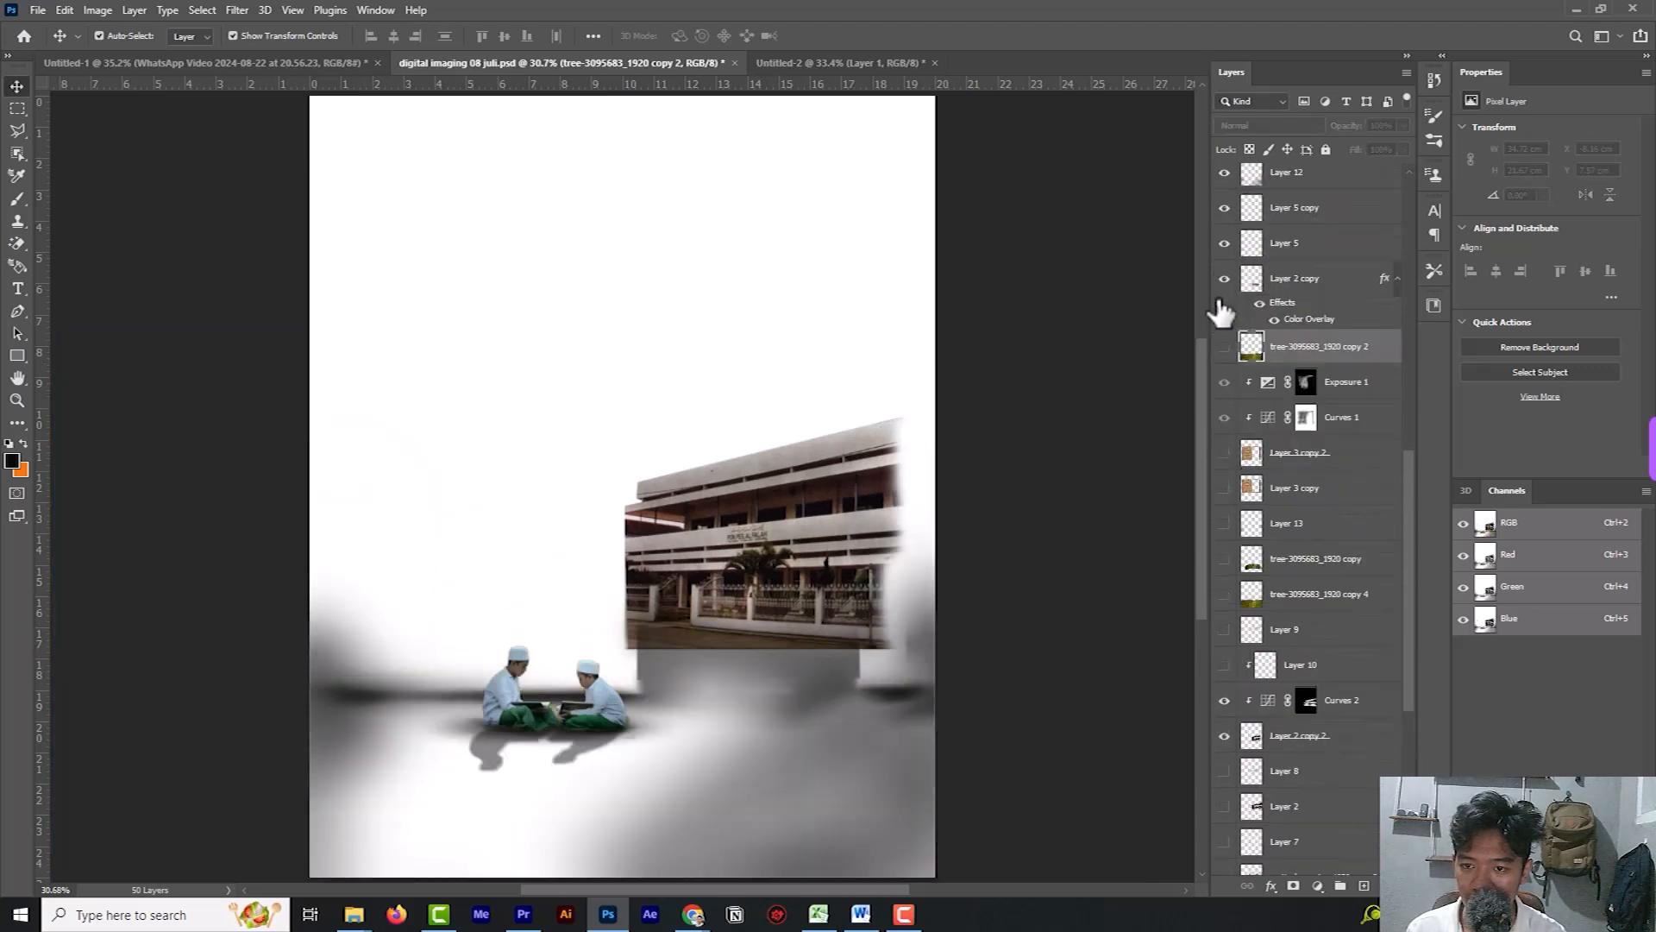
{"action": "left_click", "coordinate": [1224, 243]}
{"action": "left_click", "coordinate": [1224, 207]}
{"action": "left_click", "coordinate": [1224, 171]}
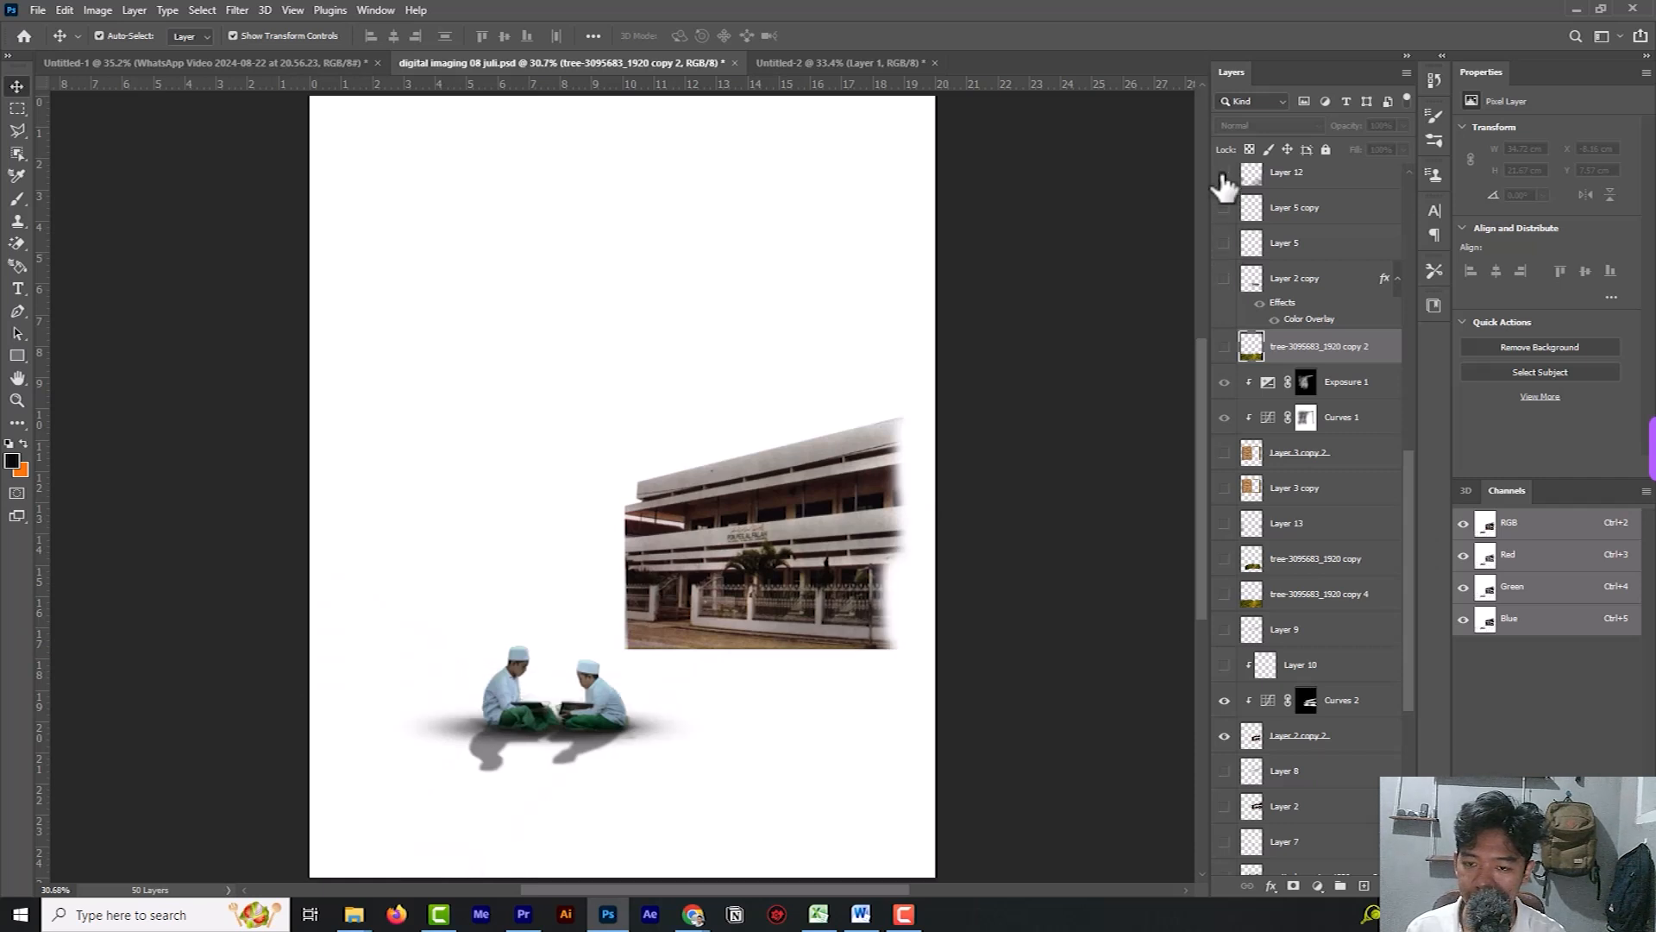
Hide the boys' shadow layers, Layer 14 and Layer 6, keeping Layer 6 copy shown.
{"action": "scroll", "coordinate": [1226, 197], "scroll_direction": "up", "scroll_amount": 3}
{"action": "scroll", "coordinate": [1226, 197], "scroll_direction": "up", "scroll_amount": 3}
{"action": "left_click", "coordinate": [1224, 368]}
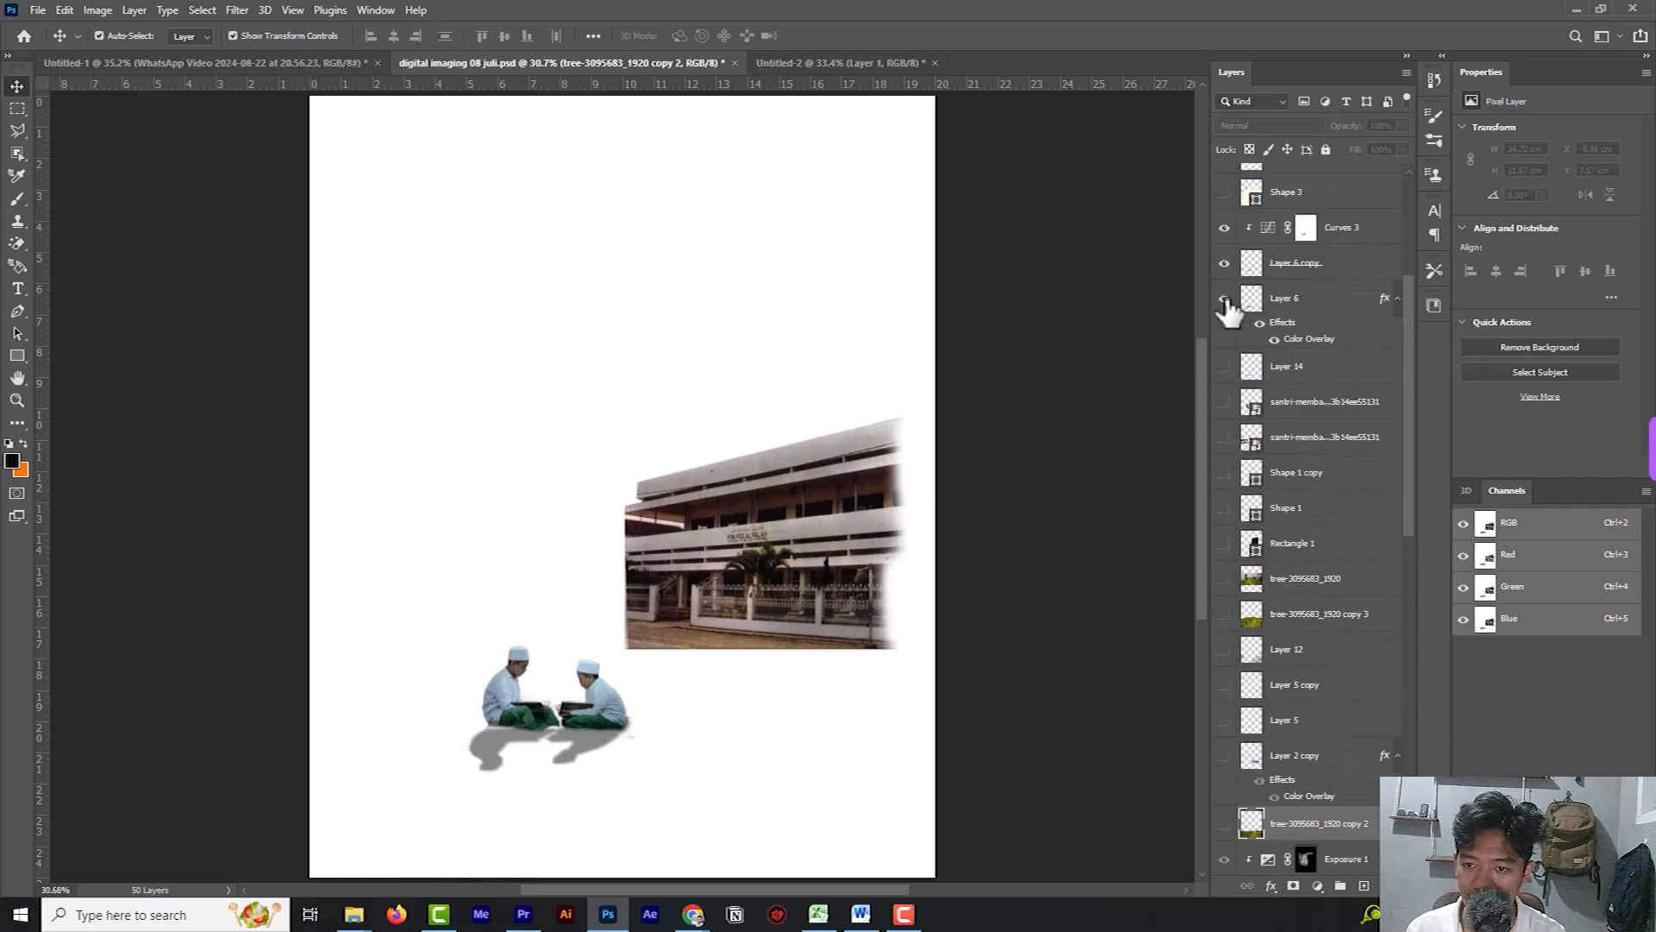
{"action": "left_click", "coordinate": [1224, 298]}
{"action": "left_click", "coordinate": [1224, 263]}
{"action": "left_click", "coordinate": [1224, 262]}
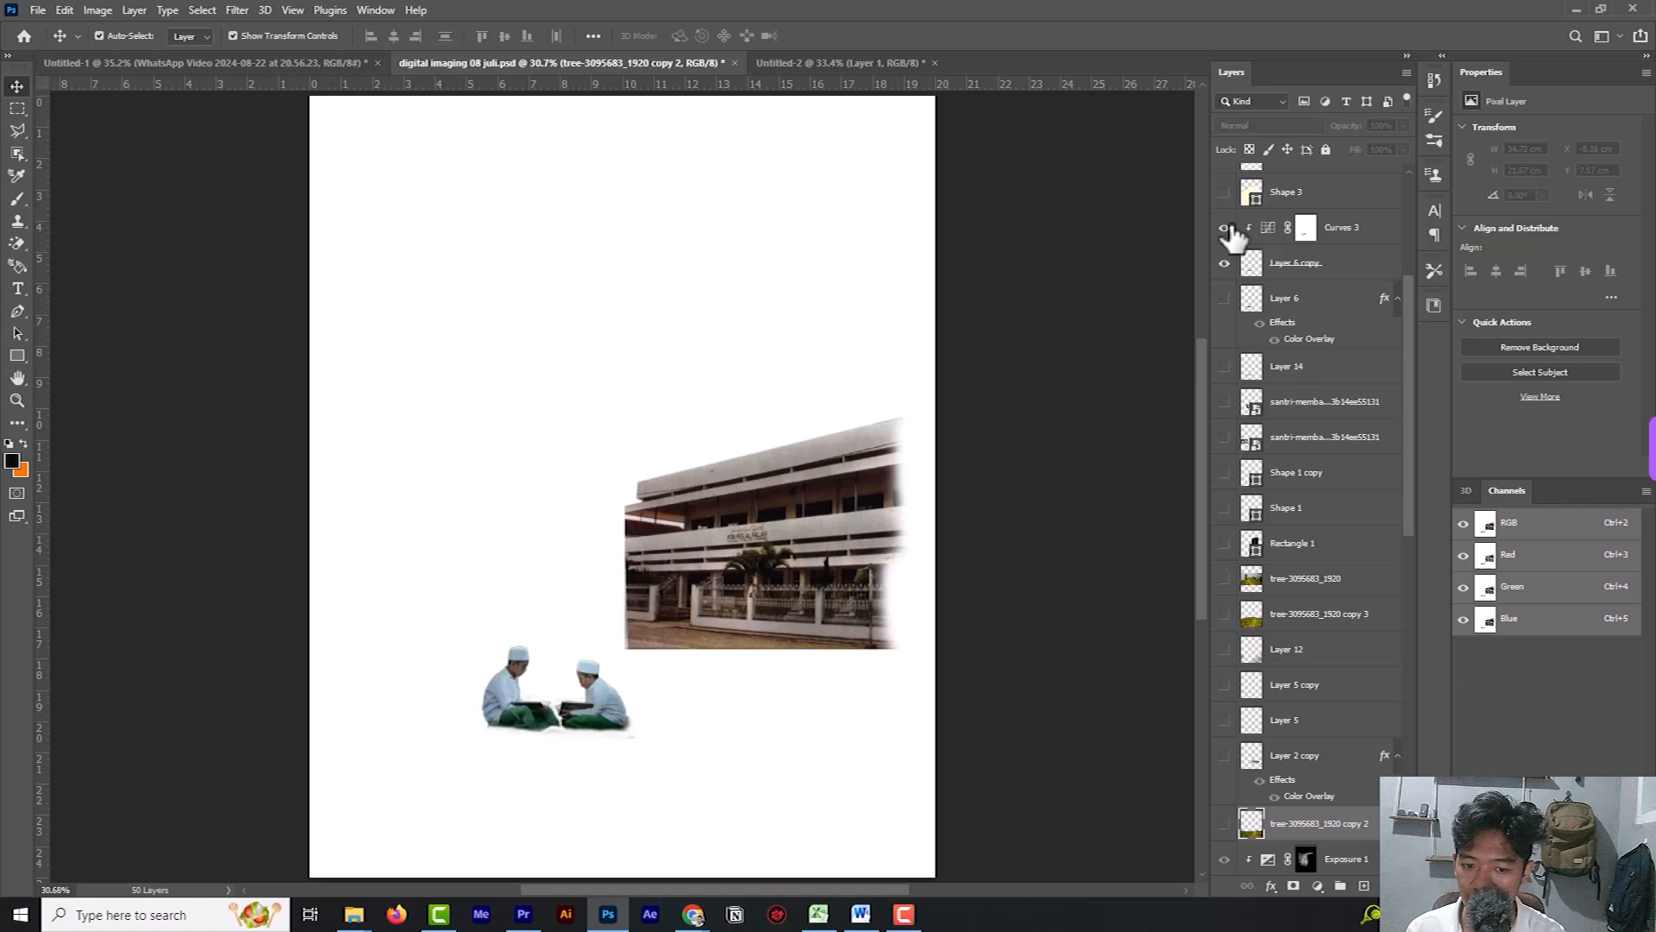
Show the book base on Layer 1 copy and the written page on Layer 3.
{"action": "scroll", "coordinate": [1232, 237], "scroll_direction": "up", "scroll_amount": 3}
{"action": "scroll", "coordinate": [1242, 345], "scroll_direction": "down", "scroll_amount": 2}
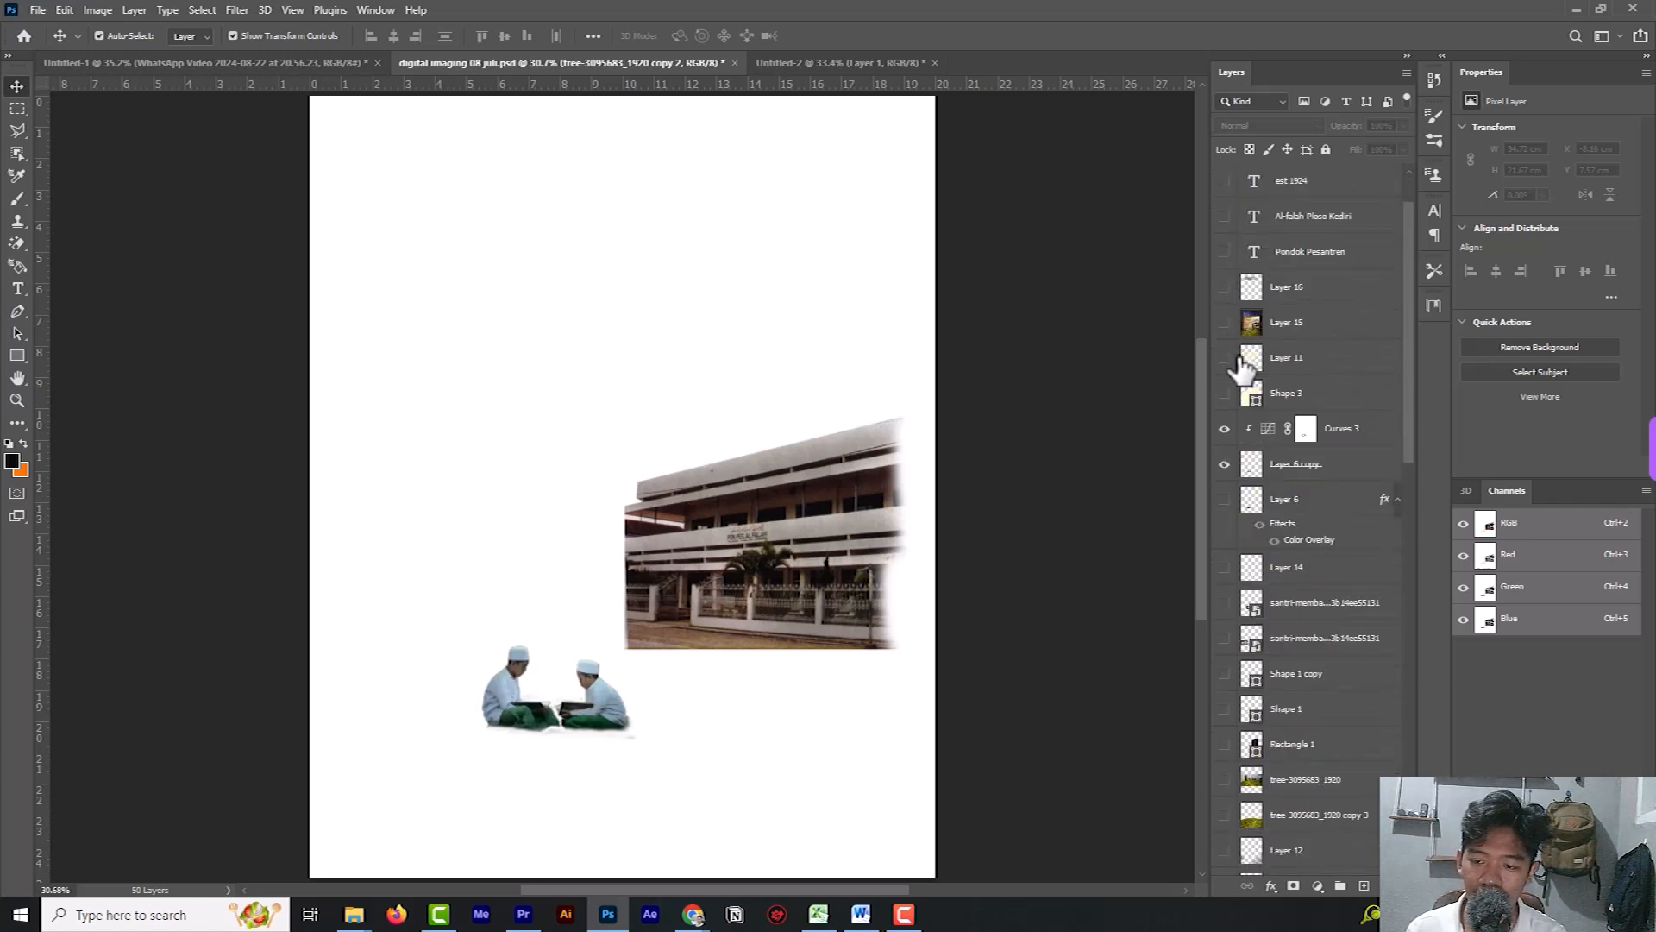
{"action": "scroll", "coordinate": [1311, 449], "scroll_direction": "down", "scroll_amount": 5}
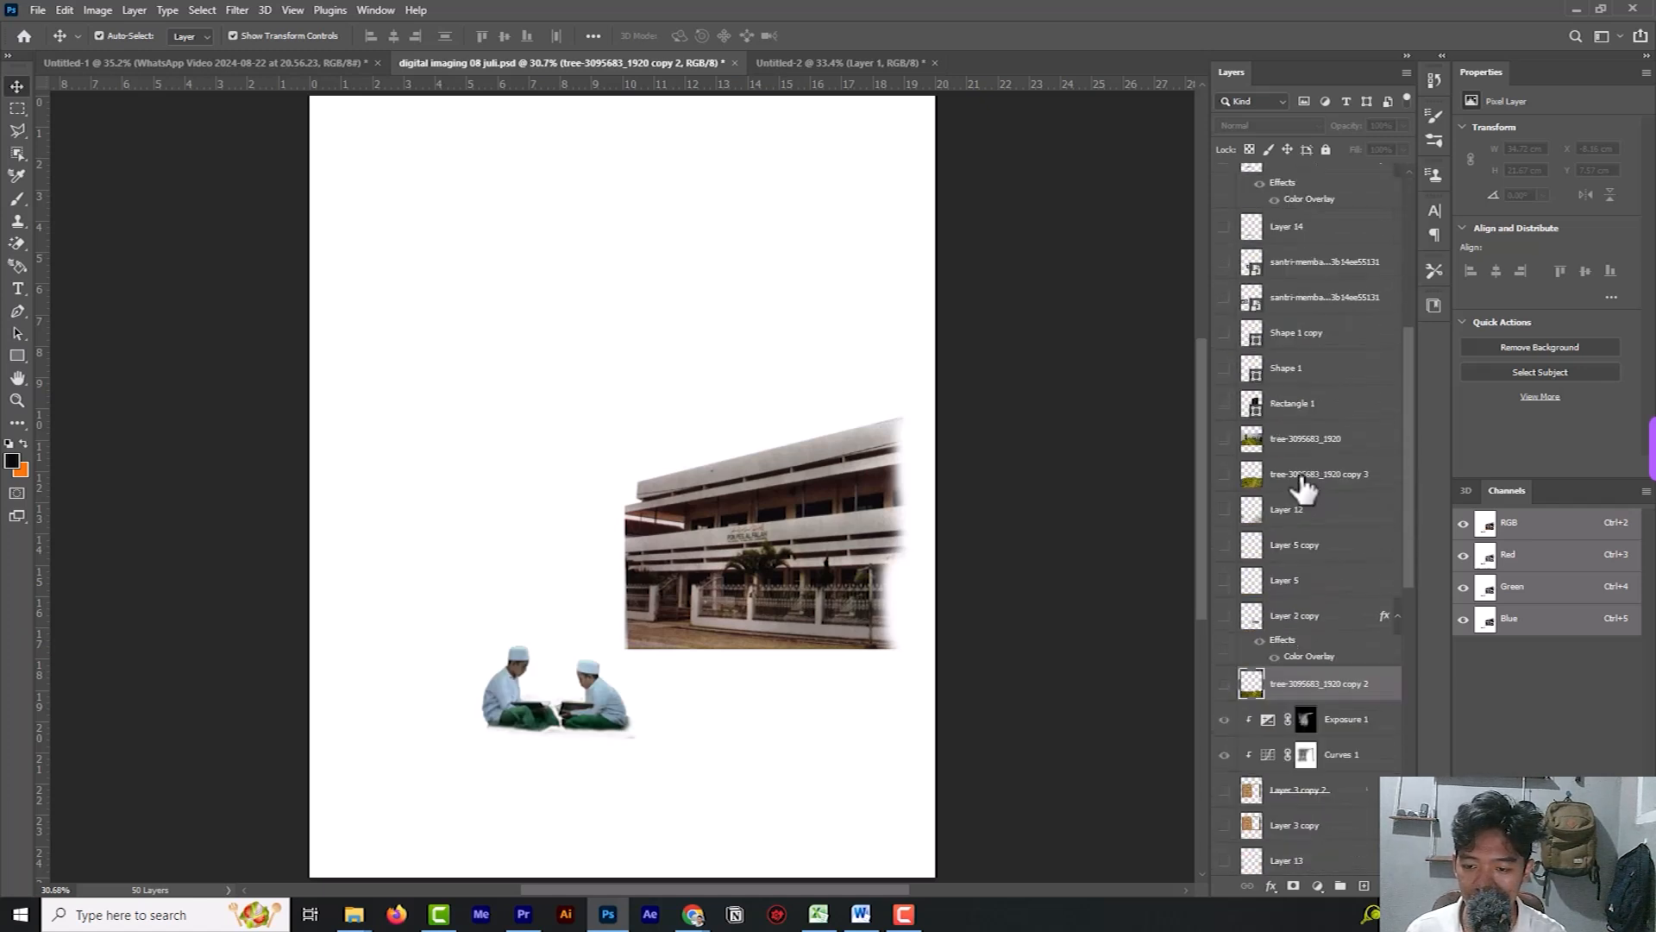
{"action": "scroll", "coordinate": [1263, 542], "scroll_direction": "down", "scroll_amount": 8}
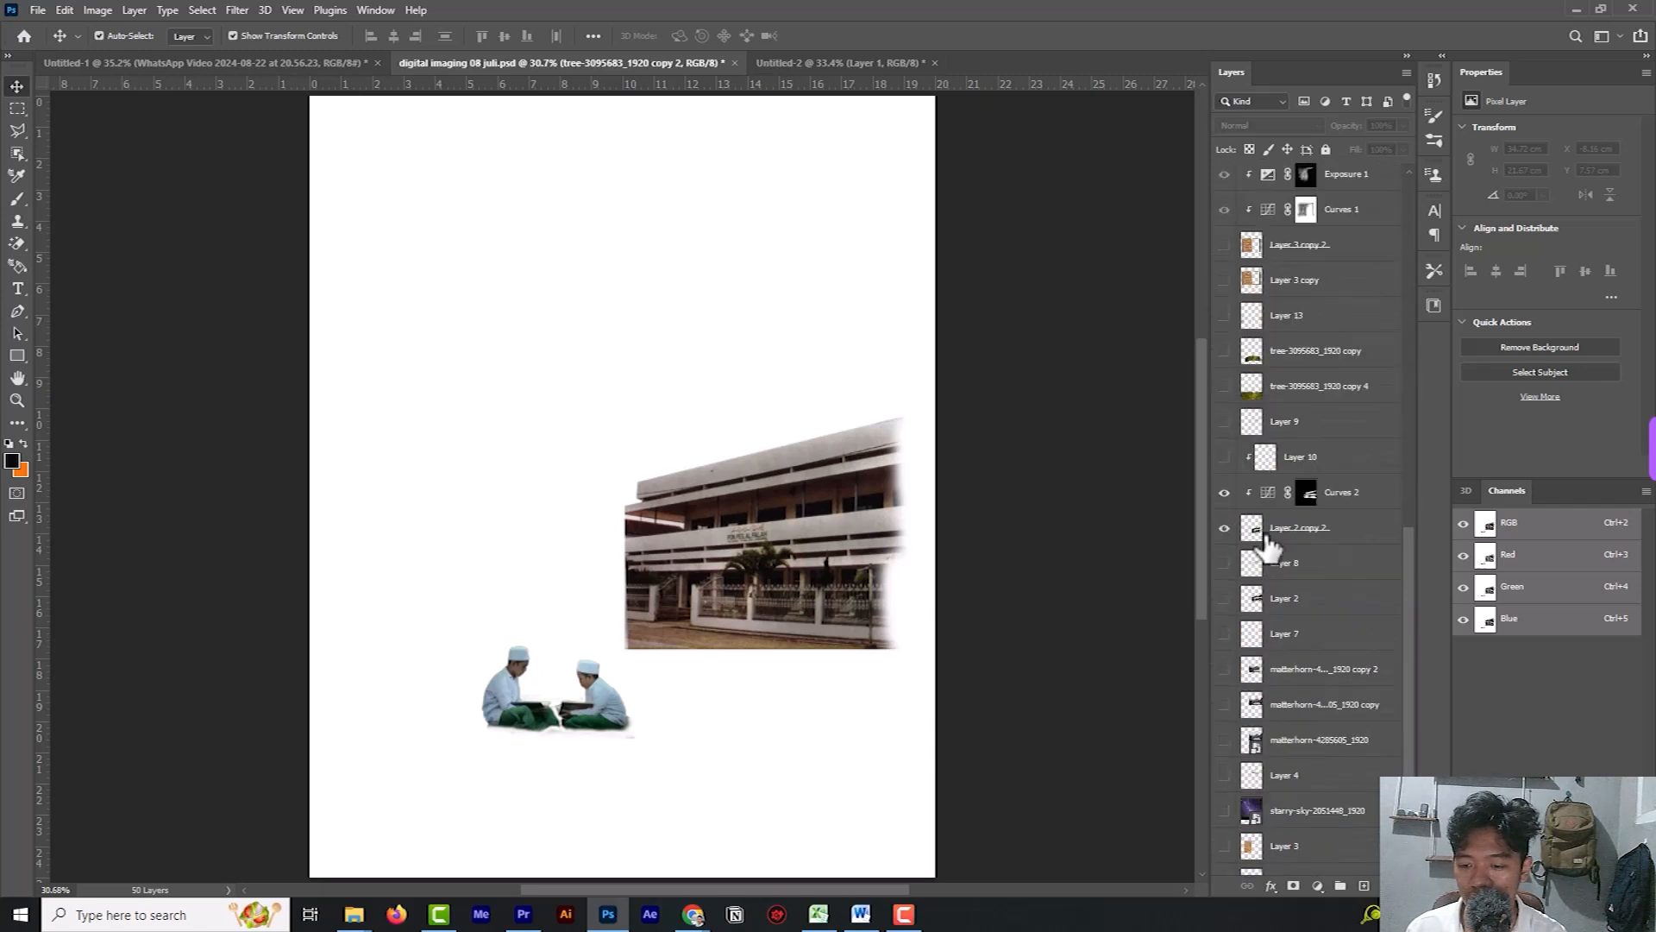
{"action": "scroll", "coordinate": [1268, 543], "scroll_direction": "down", "scroll_amount": 2}
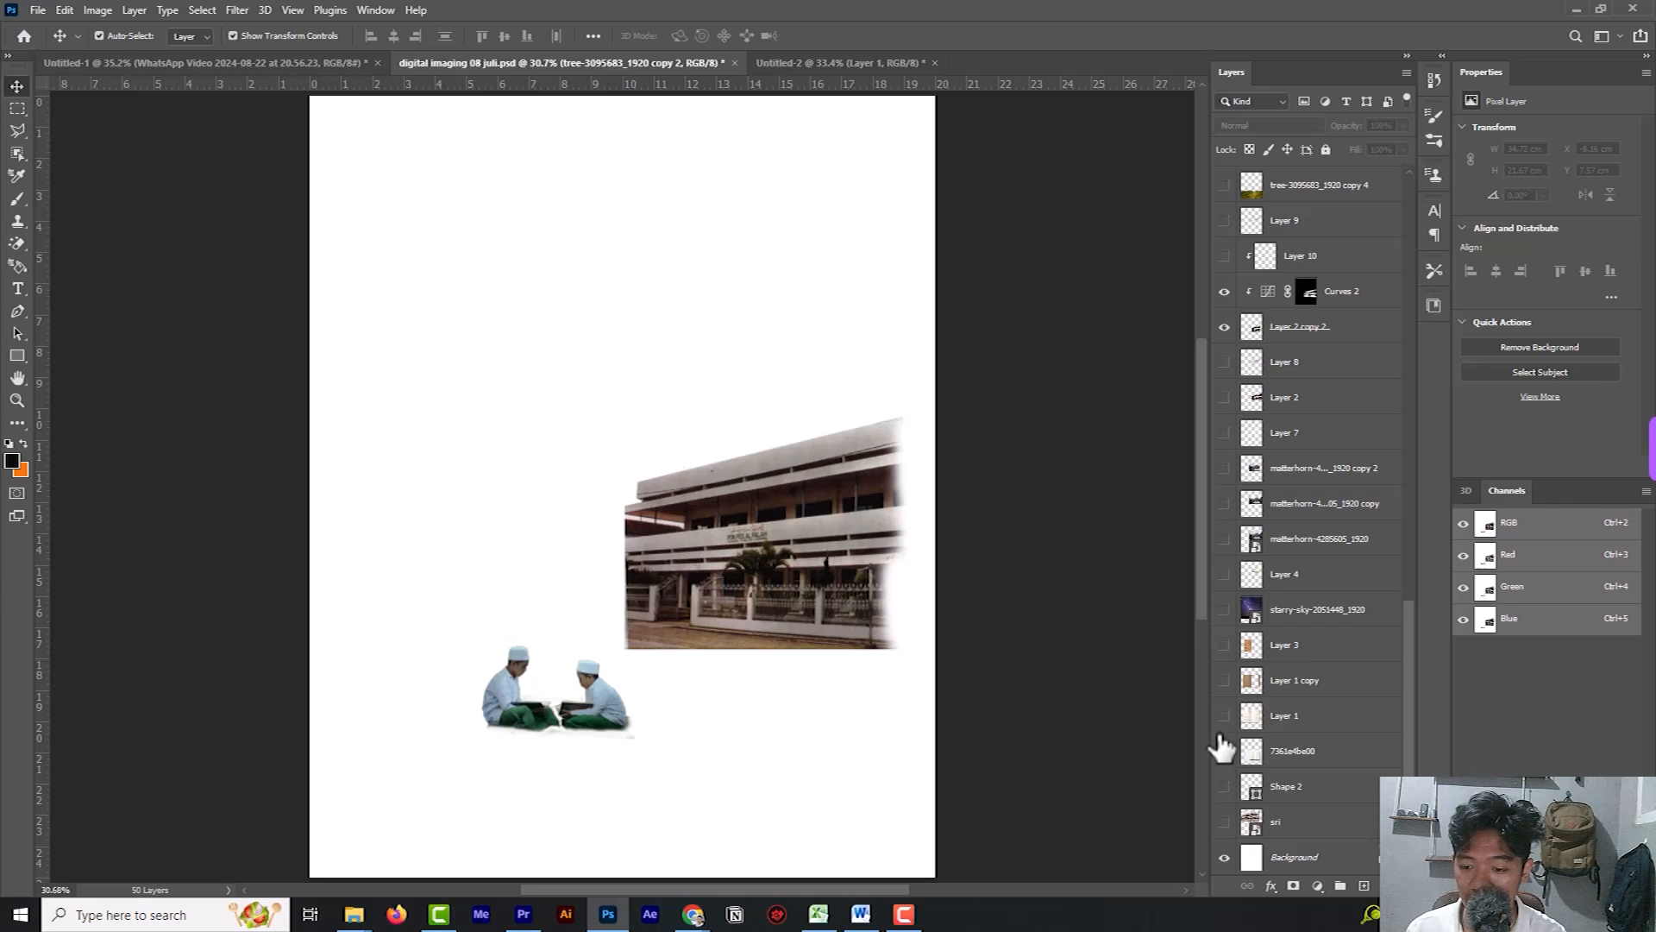
{"action": "left_click", "coordinate": [1224, 680]}
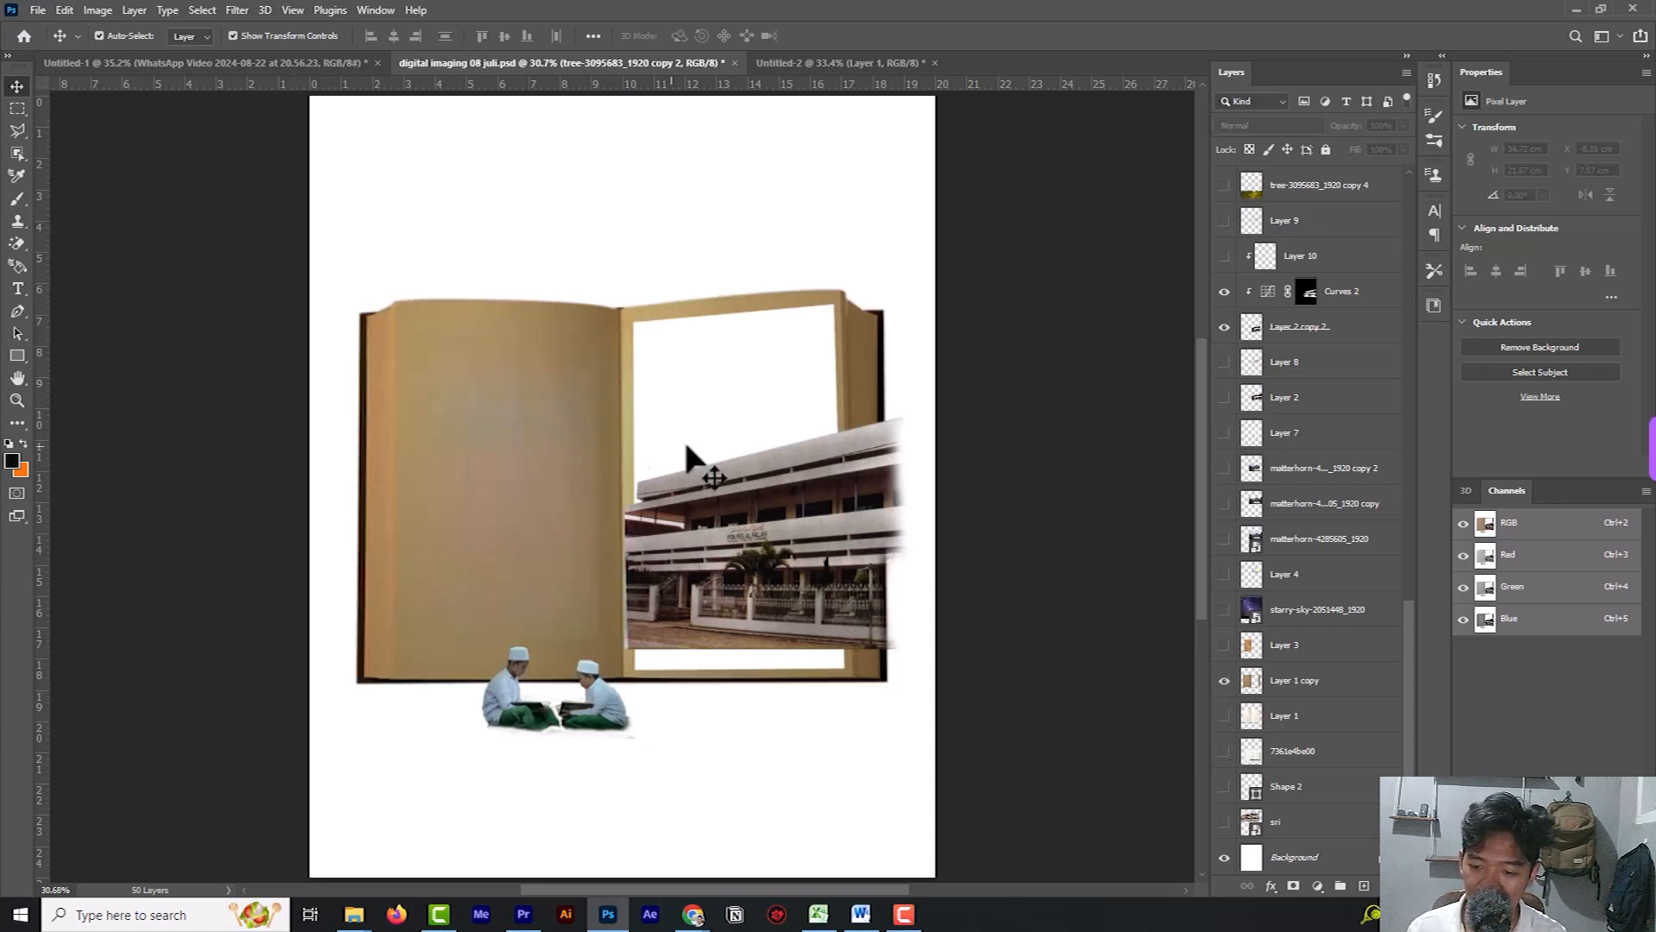
{"action": "left_click", "coordinate": [1224, 645]}
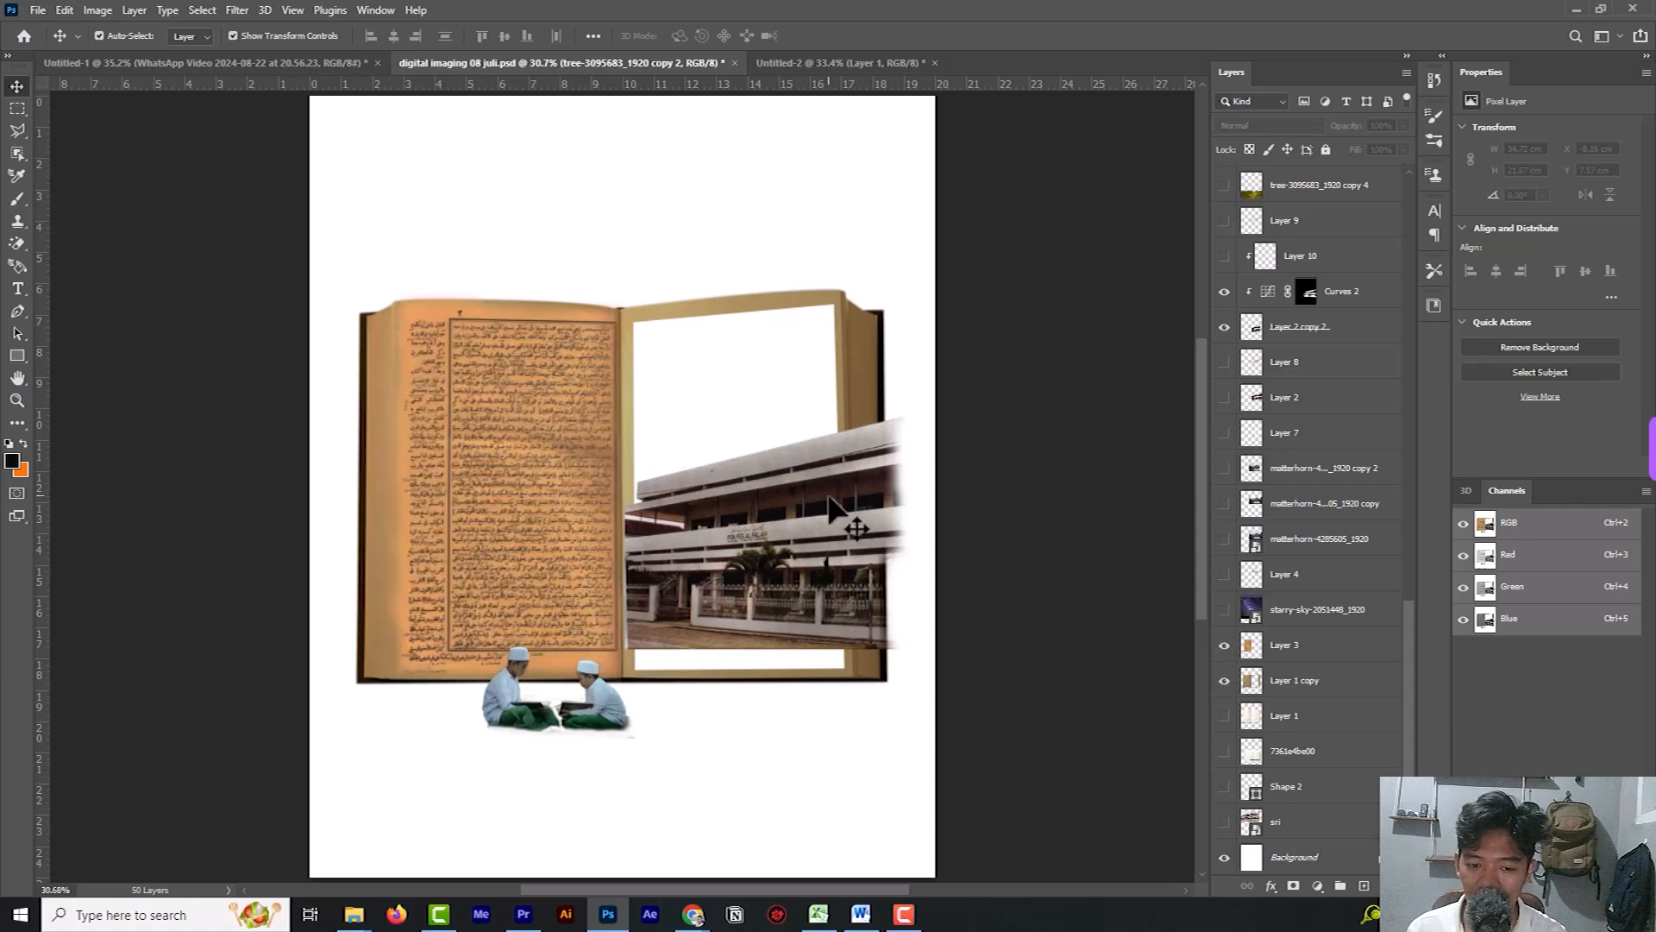
Hide the building on Layer 2 copy 2 and the boys on Layer 6 copy, along with their Curves adjustments.
{"action": "left_click", "coordinate": [830, 509]}
{"action": "left_click", "coordinate": [1224, 328]}
{"action": "left_click", "coordinate": [1224, 326]}
{"action": "left_click", "coordinate": [1224, 293]}
{"action": "left_click", "coordinate": [1224, 327]}
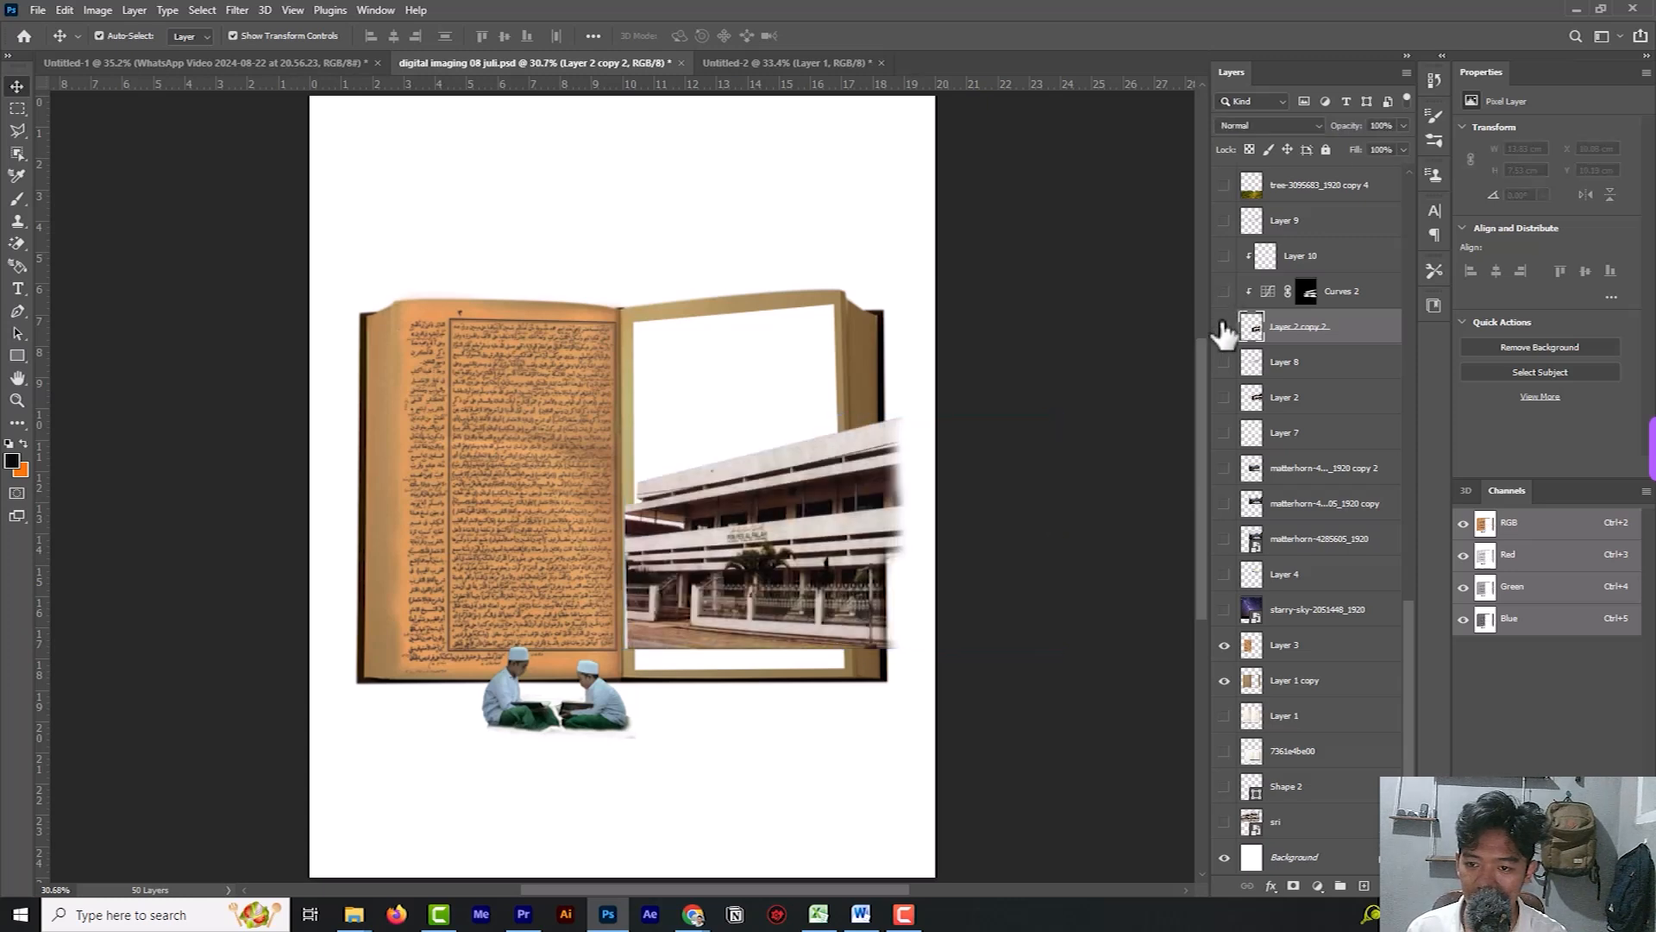
{"action": "left_click", "coordinate": [503, 690]}
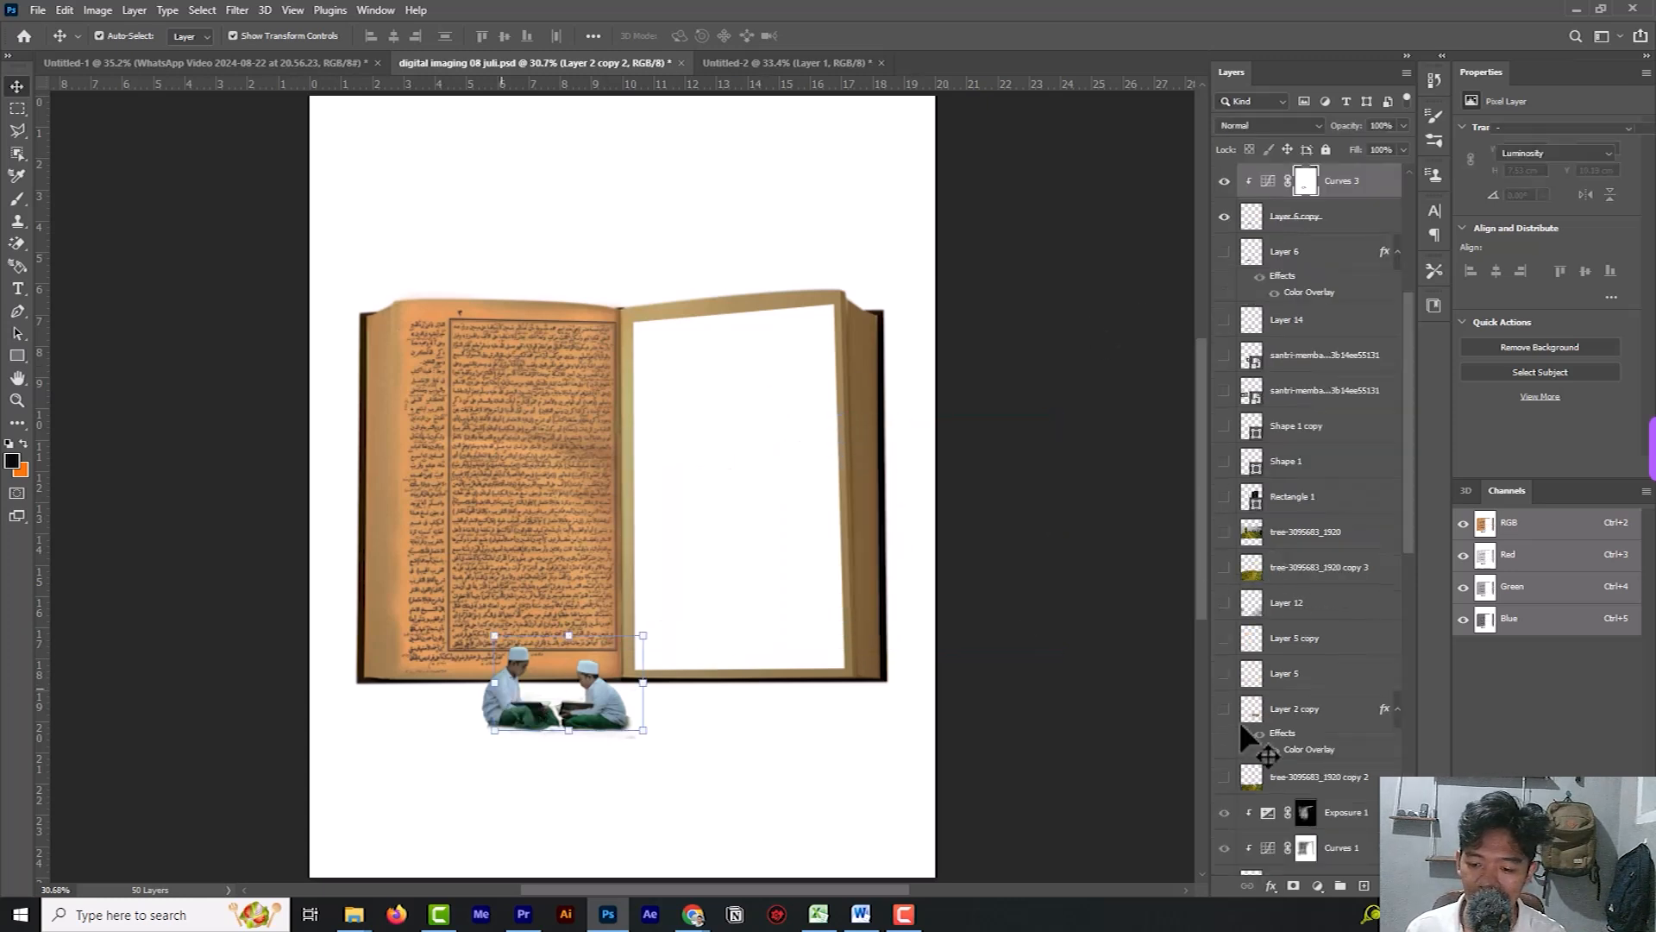
{"action": "left_click", "coordinate": [1224, 216]}
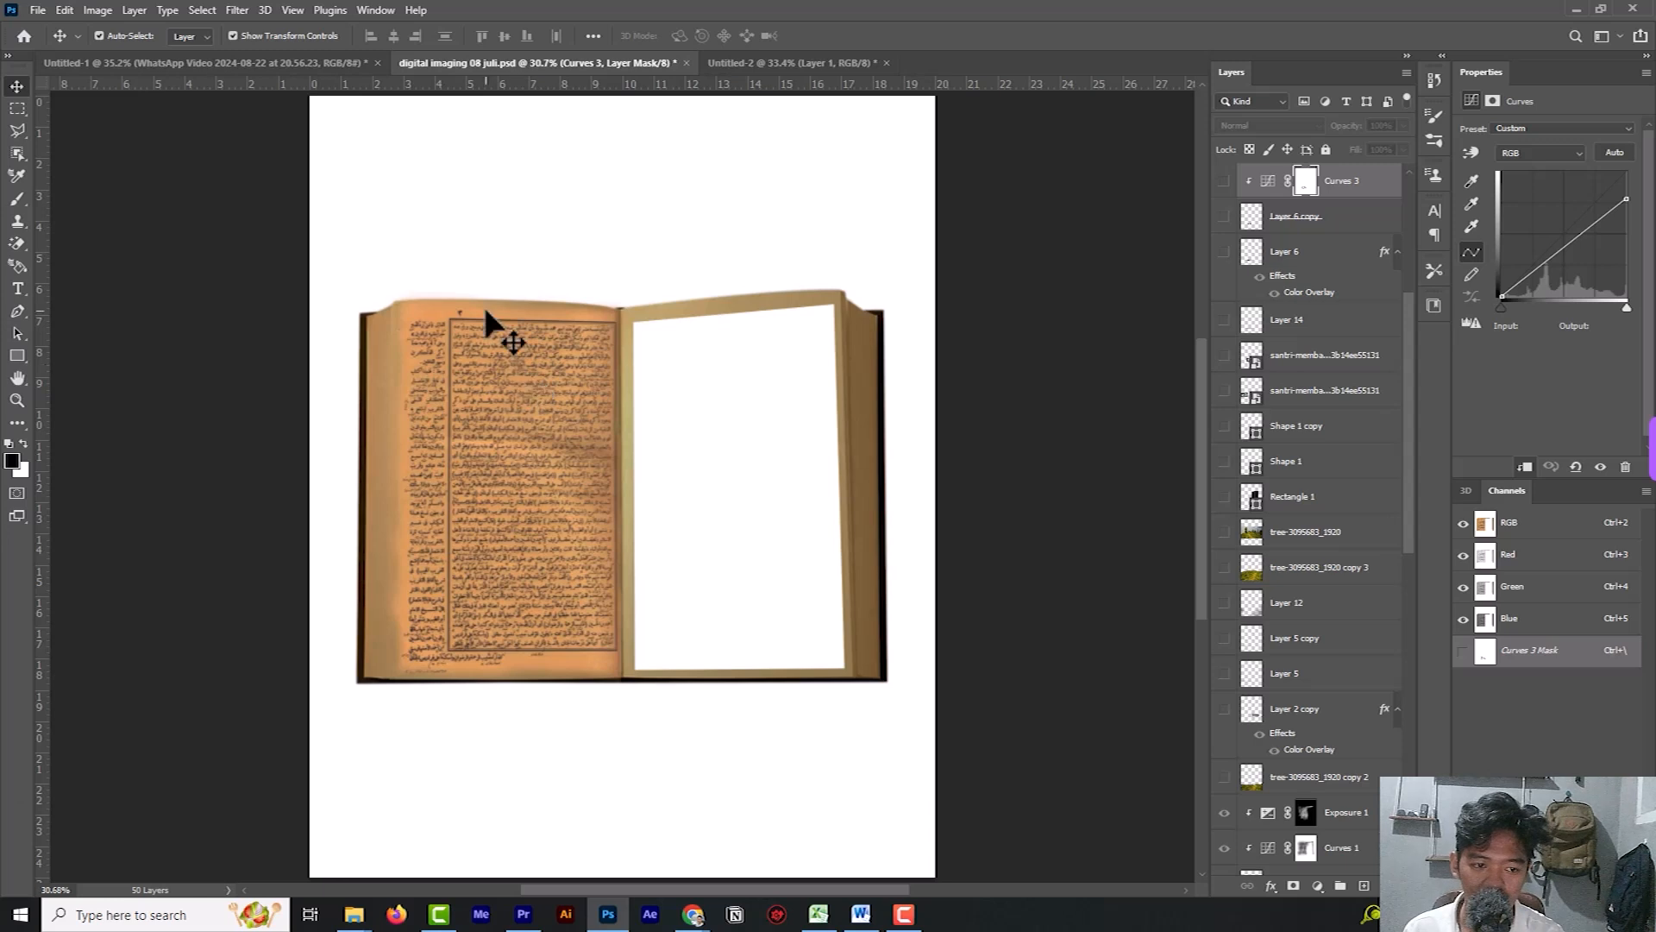
Return to Untitled-2 and hide every layer except the book photo 7361e4be00 and the background.
{"action": "left_click", "coordinate": [763, 64]}
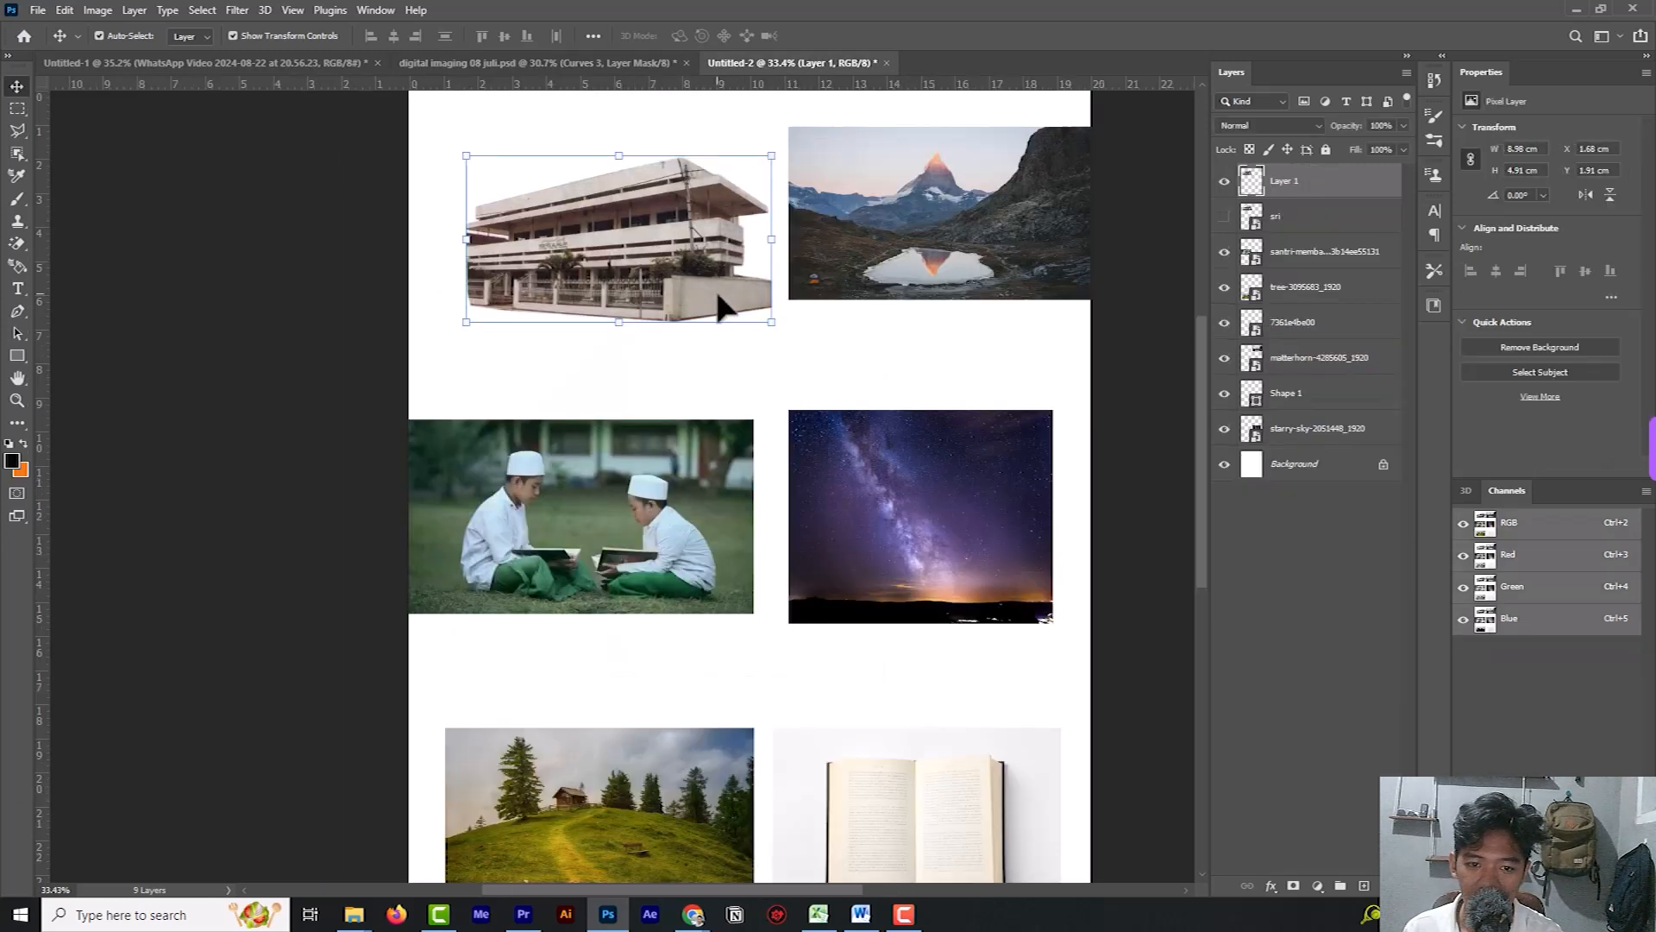
{"action": "left_click", "coordinate": [982, 207]}
{"action": "left_click", "coordinate": [1224, 358]}
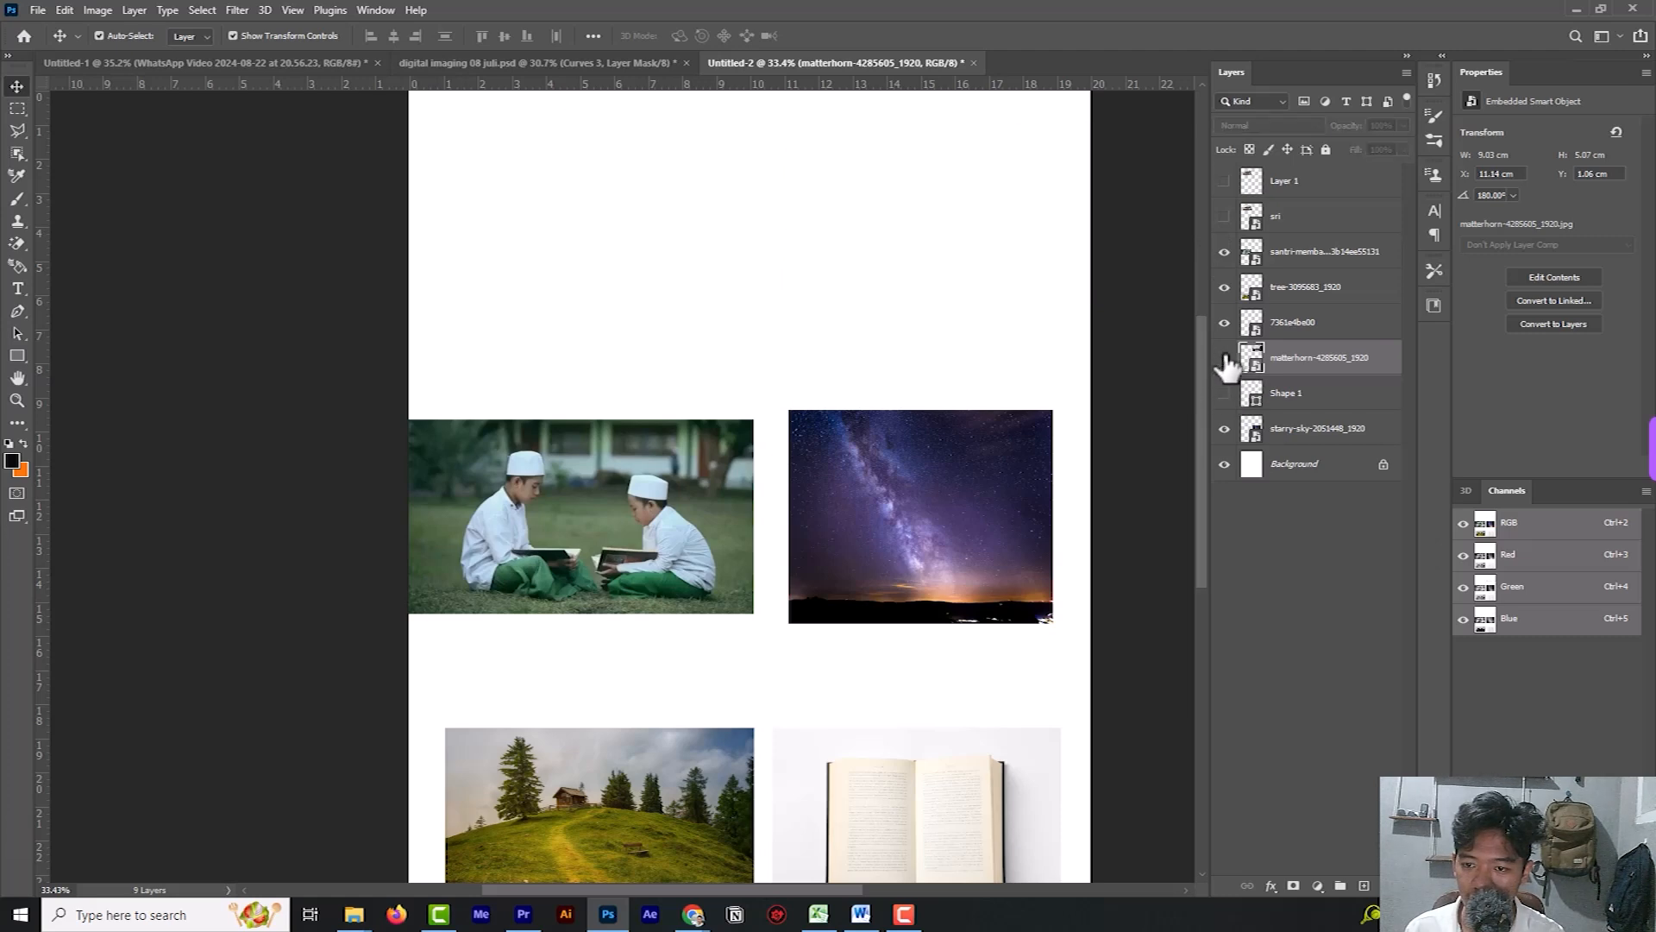
{"action": "left_click", "coordinate": [1224, 322]}
{"action": "left_click", "coordinate": [1225, 322]}
{"action": "left_click", "coordinate": [1224, 286]}
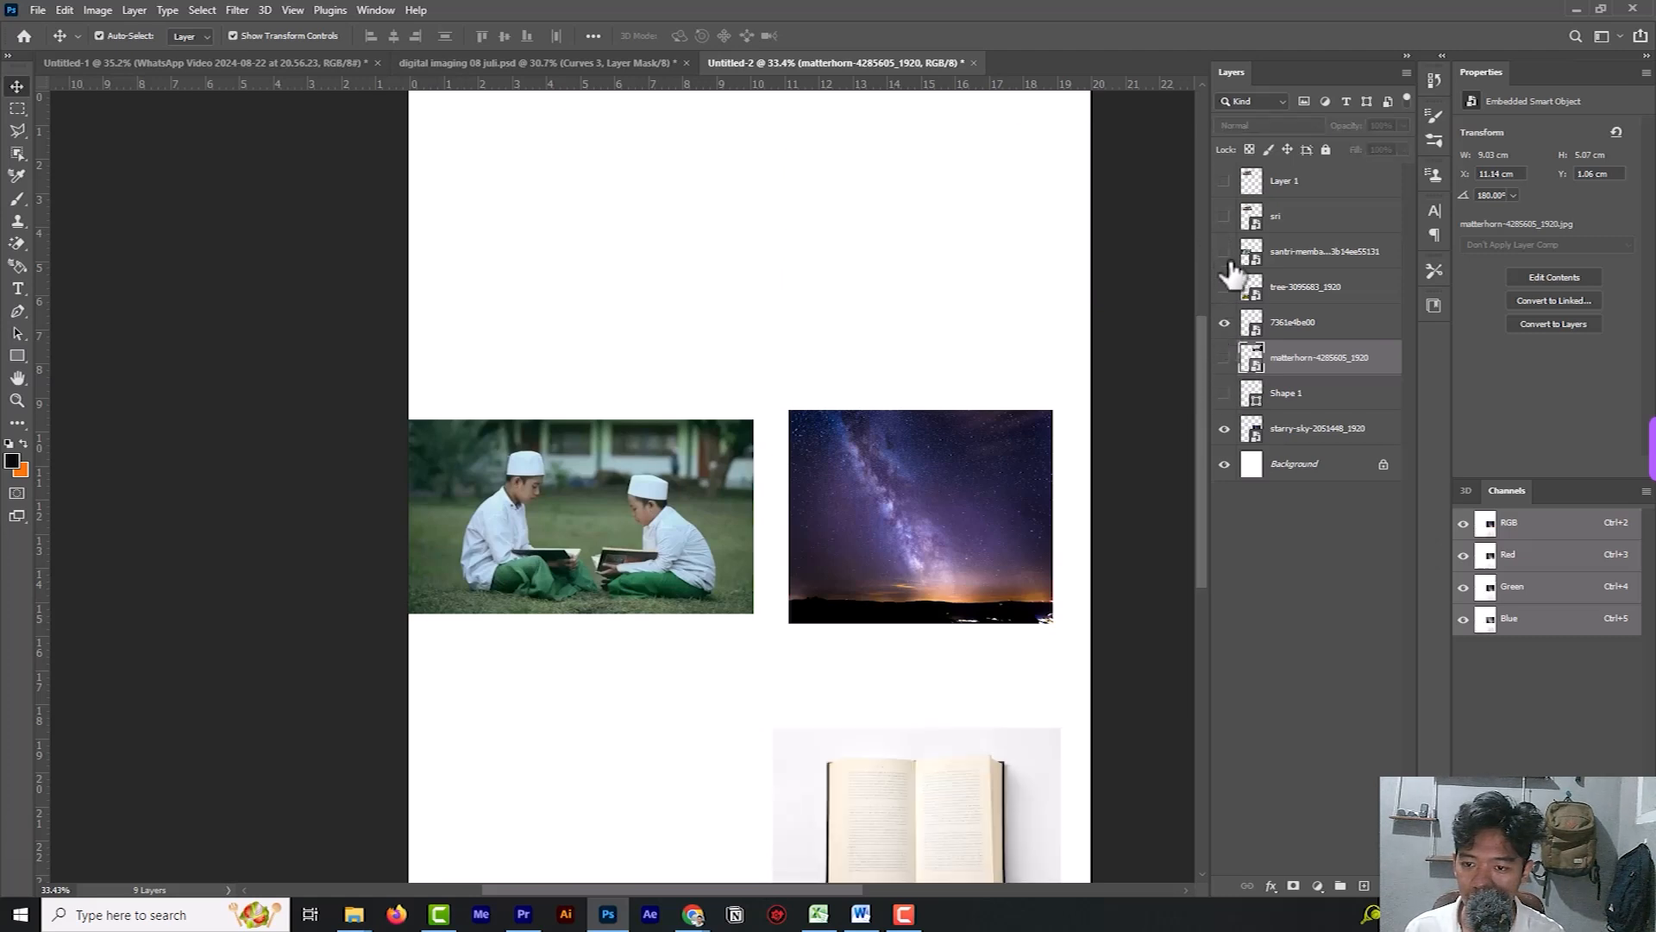
{"action": "left_click", "coordinate": [1224, 251]}
{"action": "left_click", "coordinate": [1225, 428]}
Move the book photo toward the middle of the page and enlarge it to about 17.7 by 11.8 cm.
{"action": "scroll", "coordinate": [1039, 571], "scroll_direction": "down", "scroll_amount": 3}
{"action": "left_click_drag", "start_coordinate": [958, 681], "coordinate": [789, 379]}
{"action": "left_click_drag", "start_coordinate": [888, 270], "coordinate": [1038, 170]}
{"action": "left_click_drag", "start_coordinate": [598, 459], "coordinate": [434, 571]}
{"action": "left_click", "coordinate": [855, 35]}
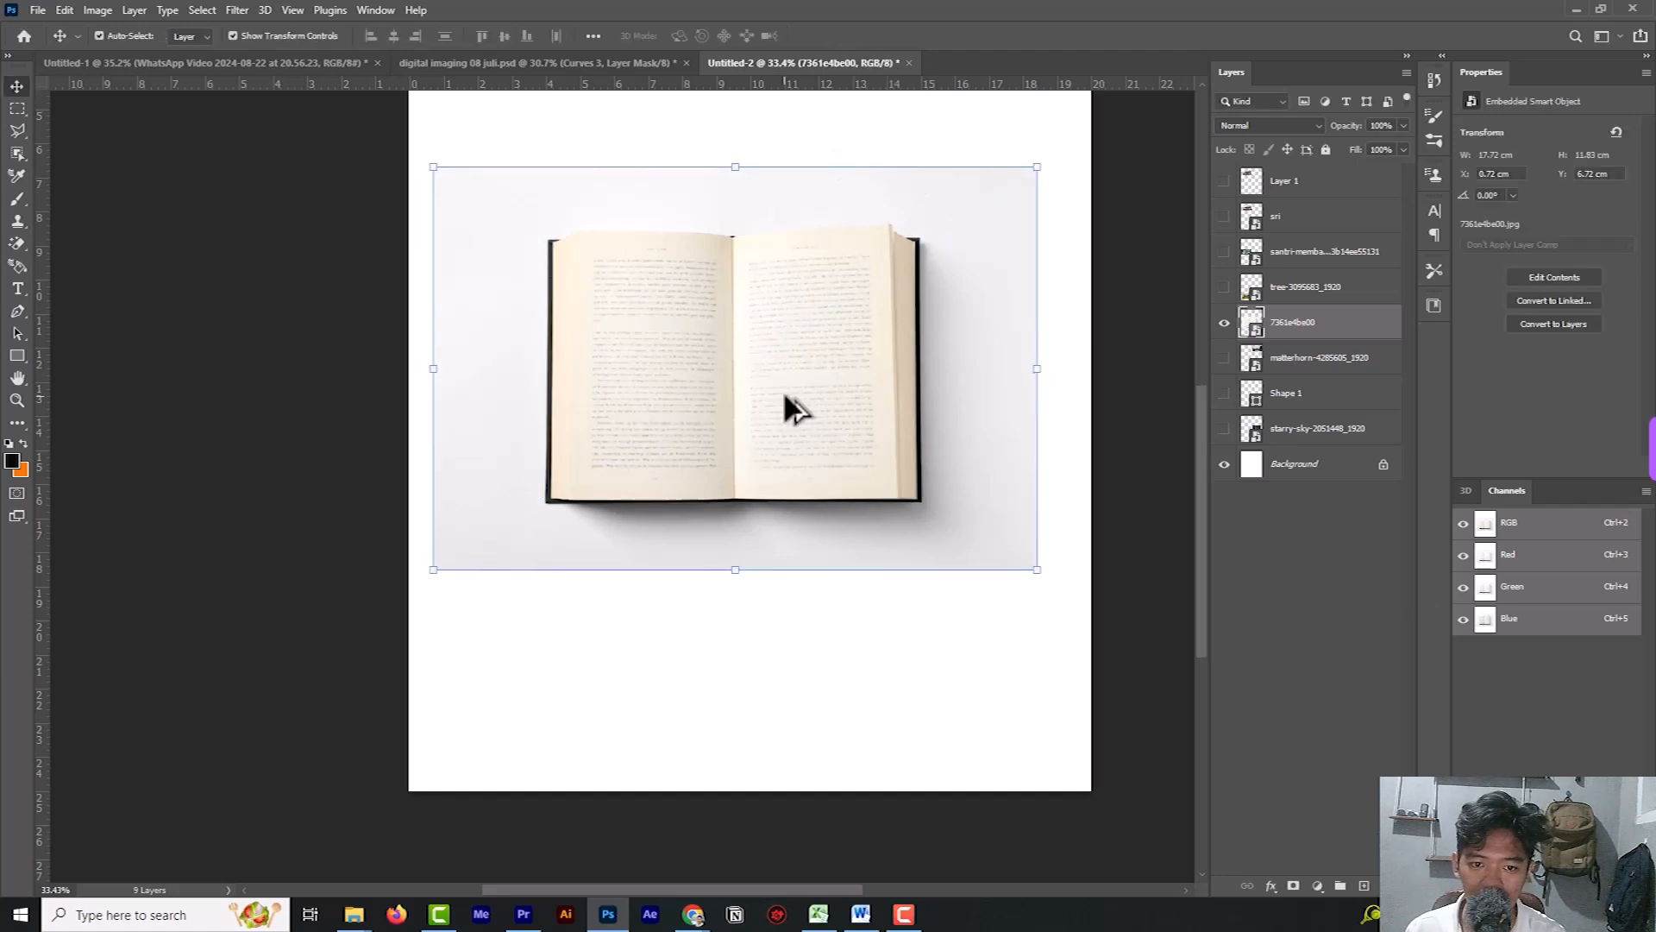
Trace a closed Pen tool path around the open book, following its page tops, cover sides and lower edge.
{"action": "scroll", "coordinate": [780, 391], "scroll_direction": "up", "scroll_amount": 3}
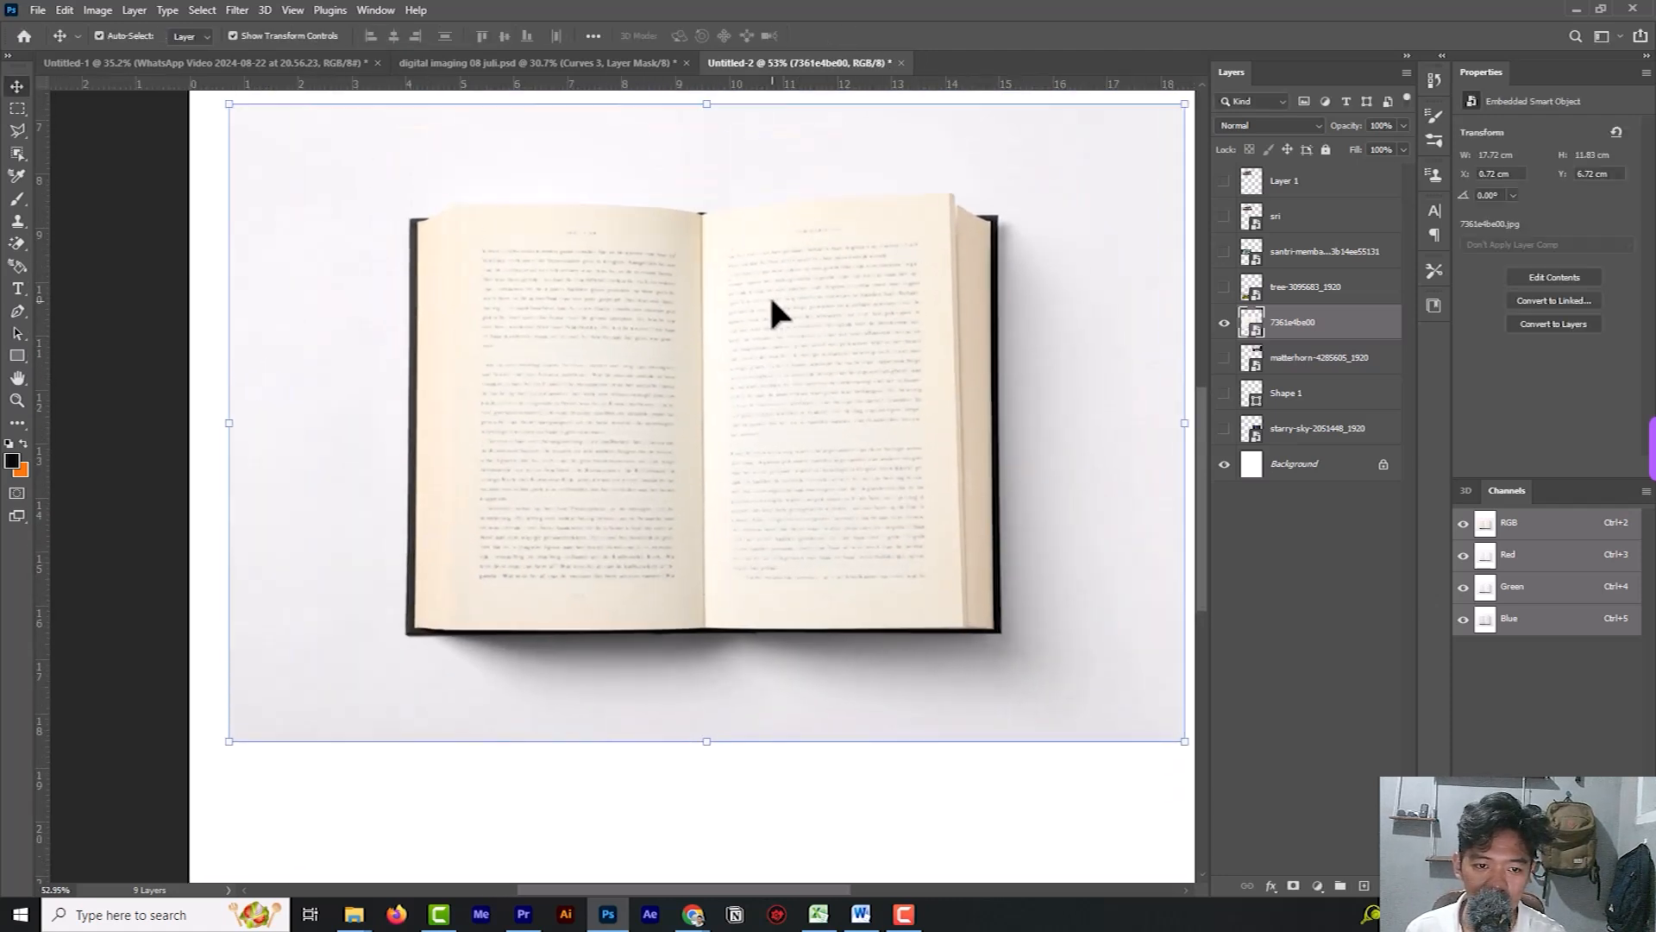
{"action": "scroll", "coordinate": [794, 327], "scroll_direction": "up", "scroll_amount": 2}
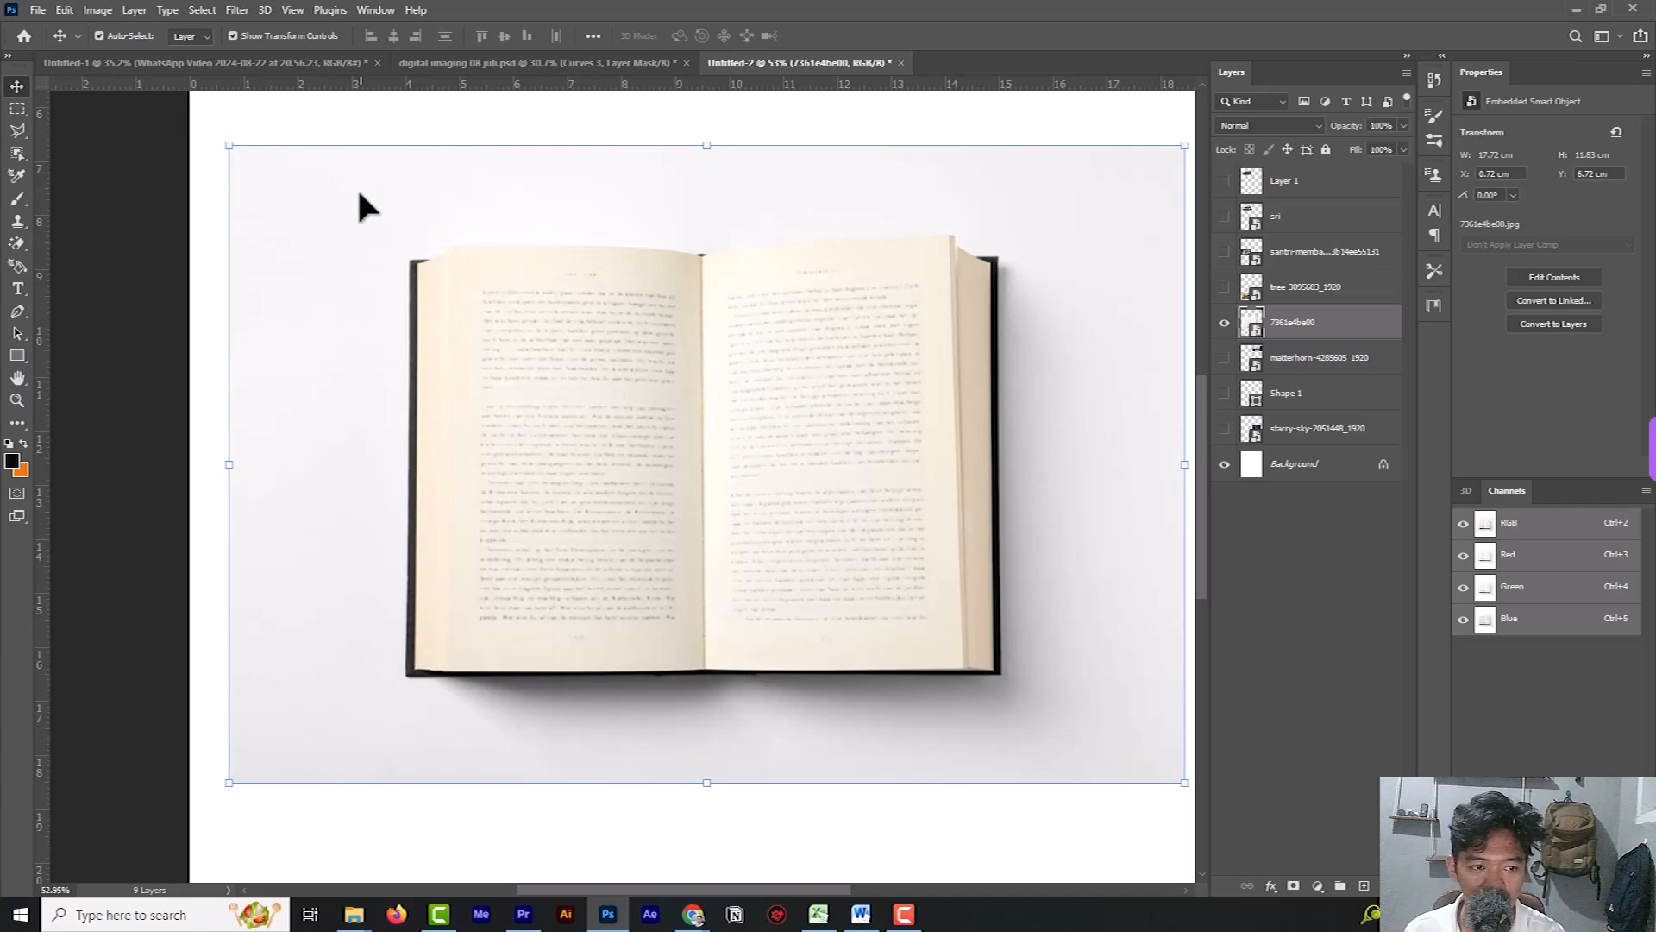
{"action": "left_click", "coordinate": [17, 311]}
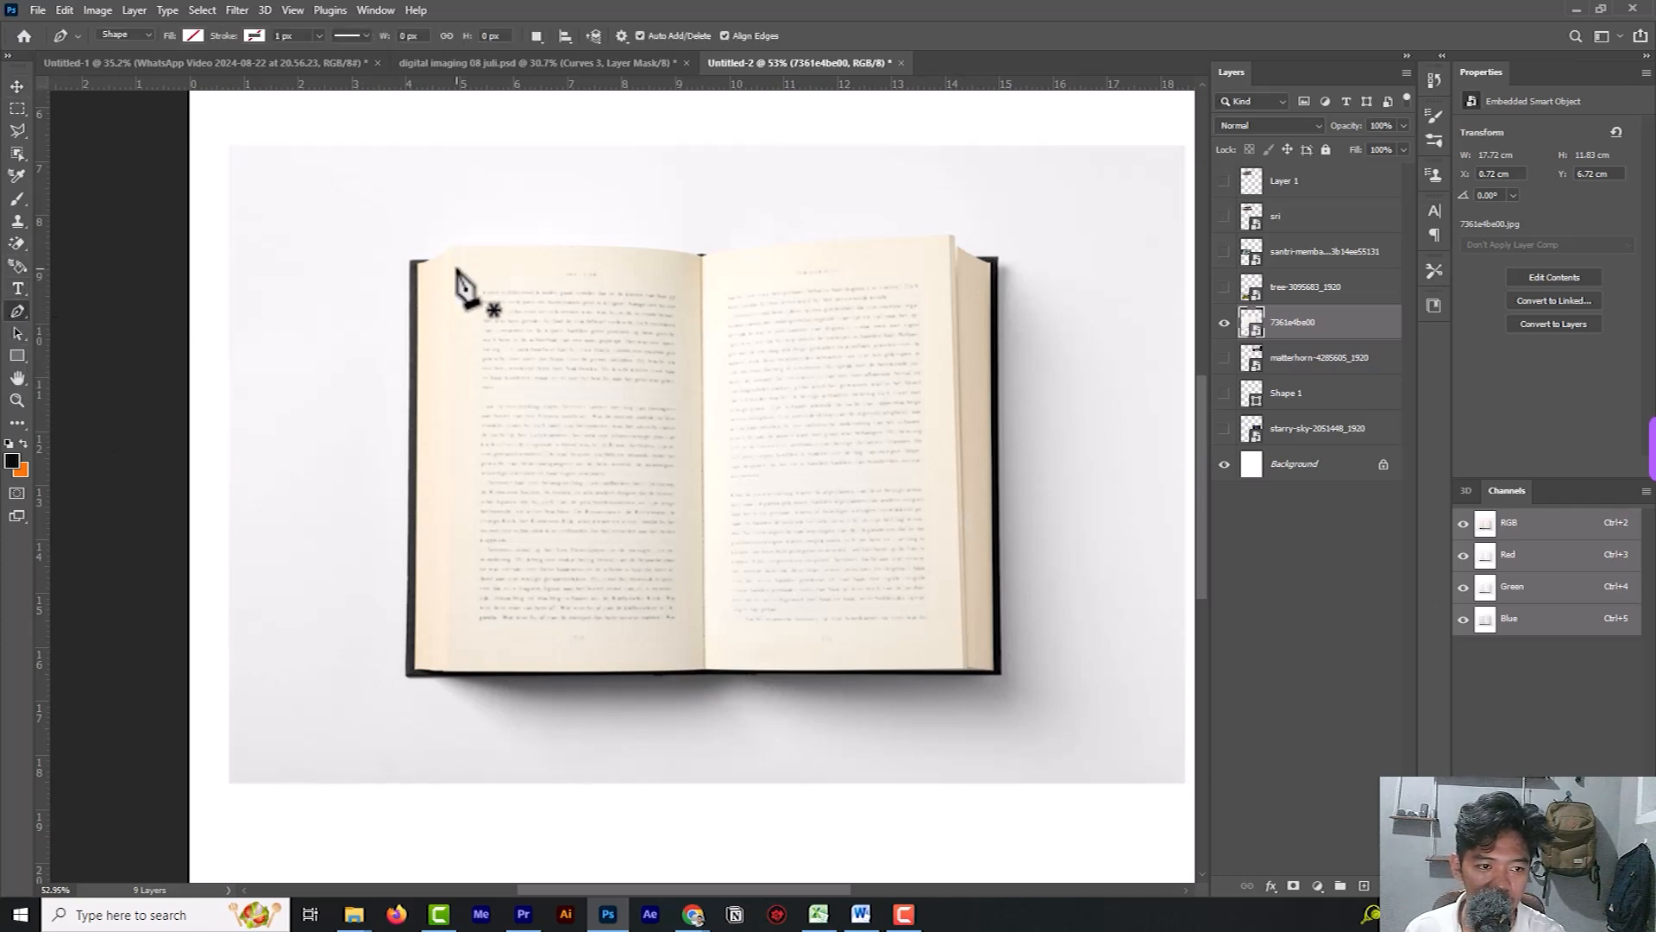
{"action": "left_click", "coordinate": [410, 259]}
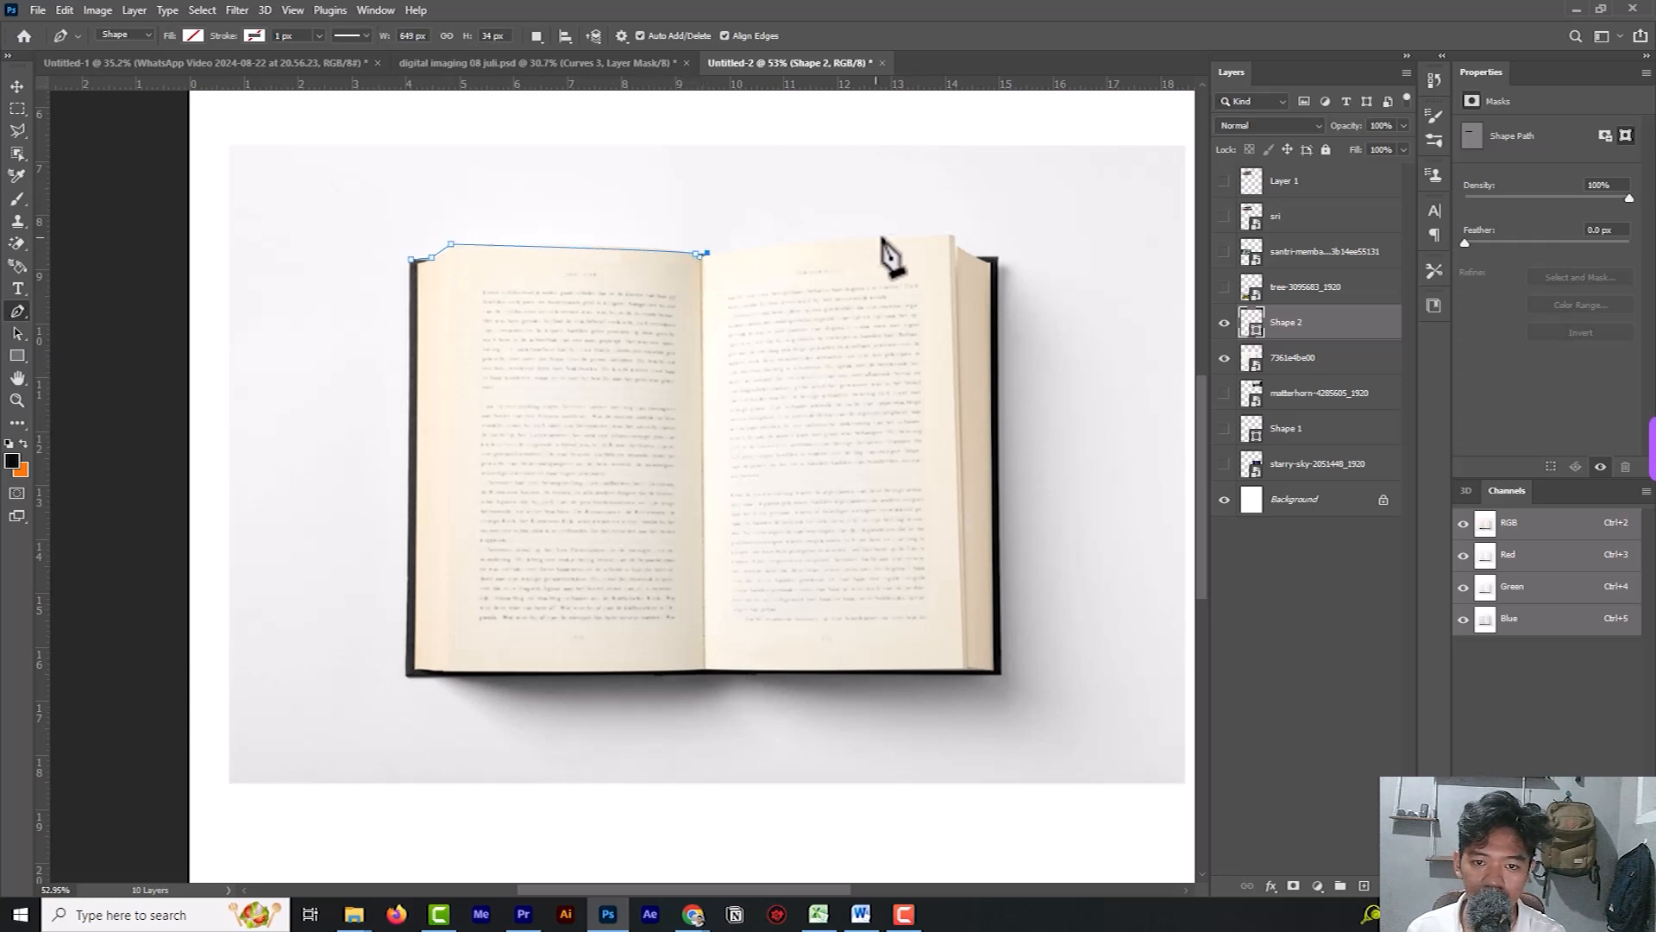
{"action": "left_click", "coordinate": [940, 234]}
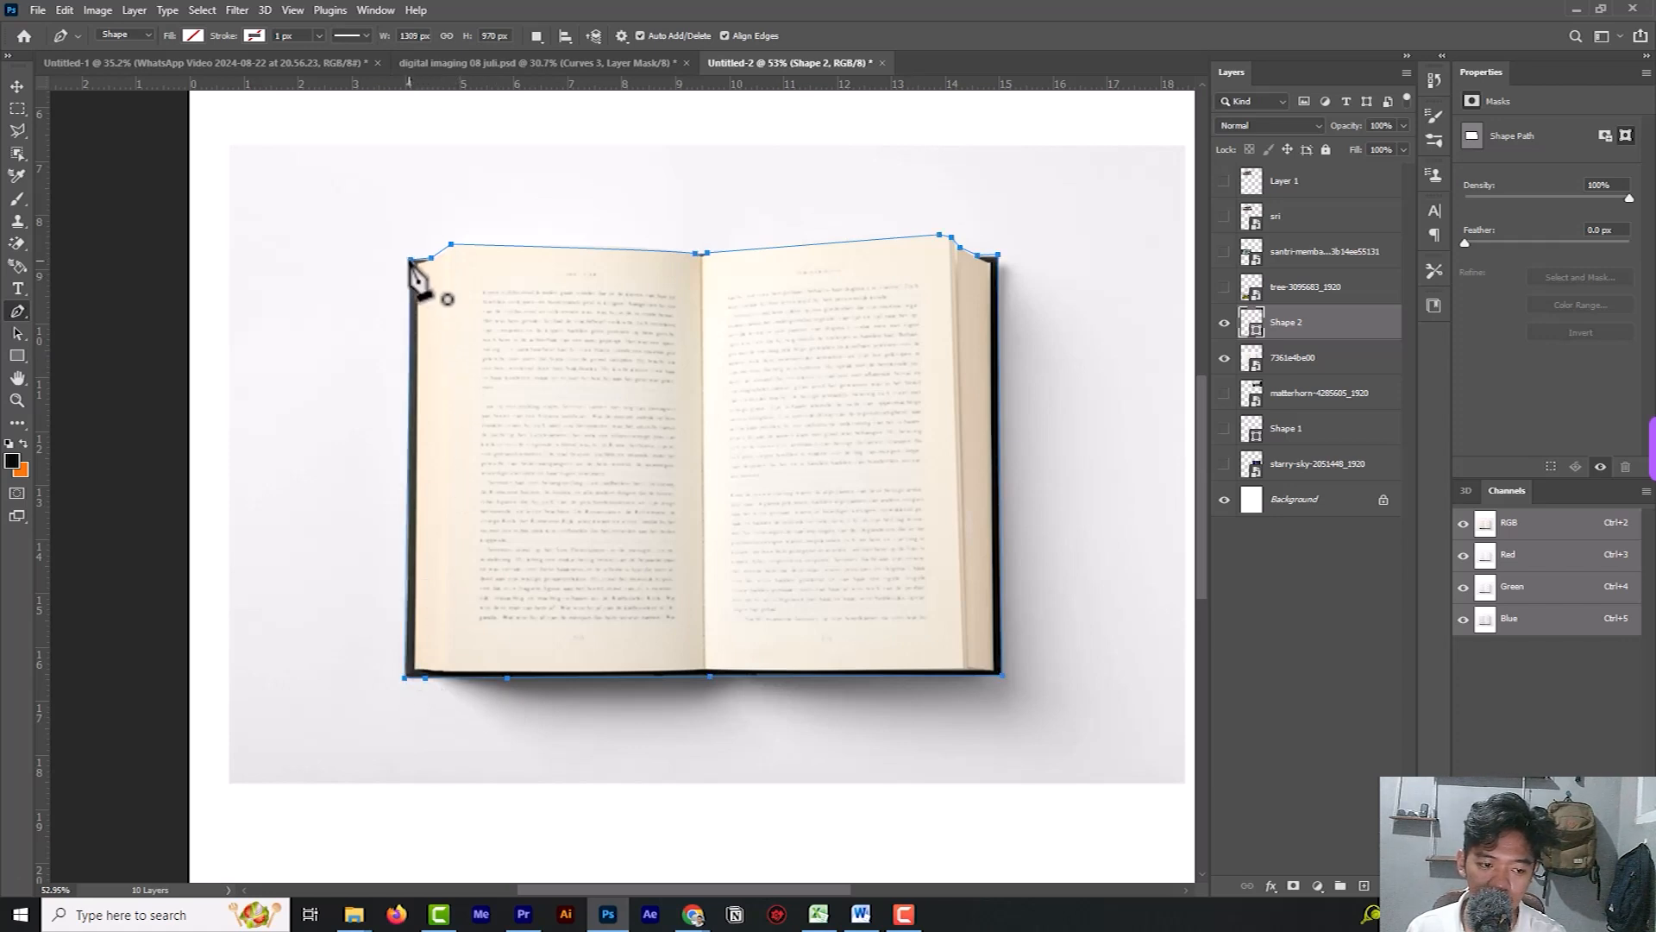
Turn the path around the book into a selection and copy the book from layer 7361e4be00 onto its own layer.
{"action": "left_click", "coordinate": [871, 240]}
{"action": "right_click", "coordinate": [918, 242]}
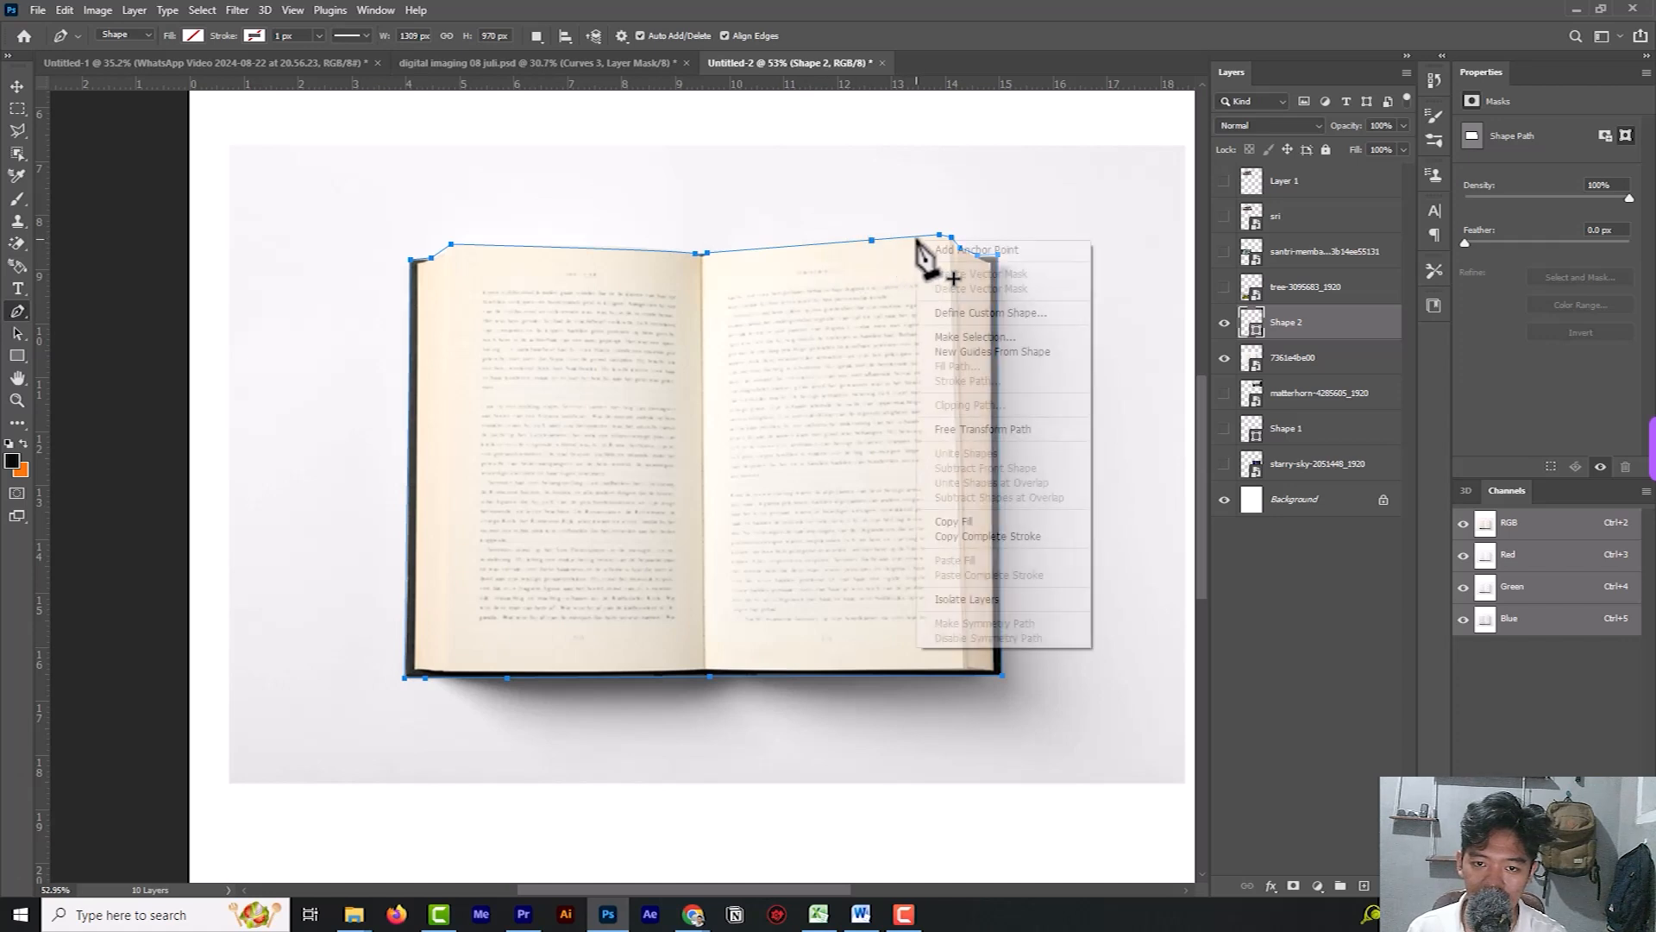
{"action": "left_click", "coordinate": [983, 336]}
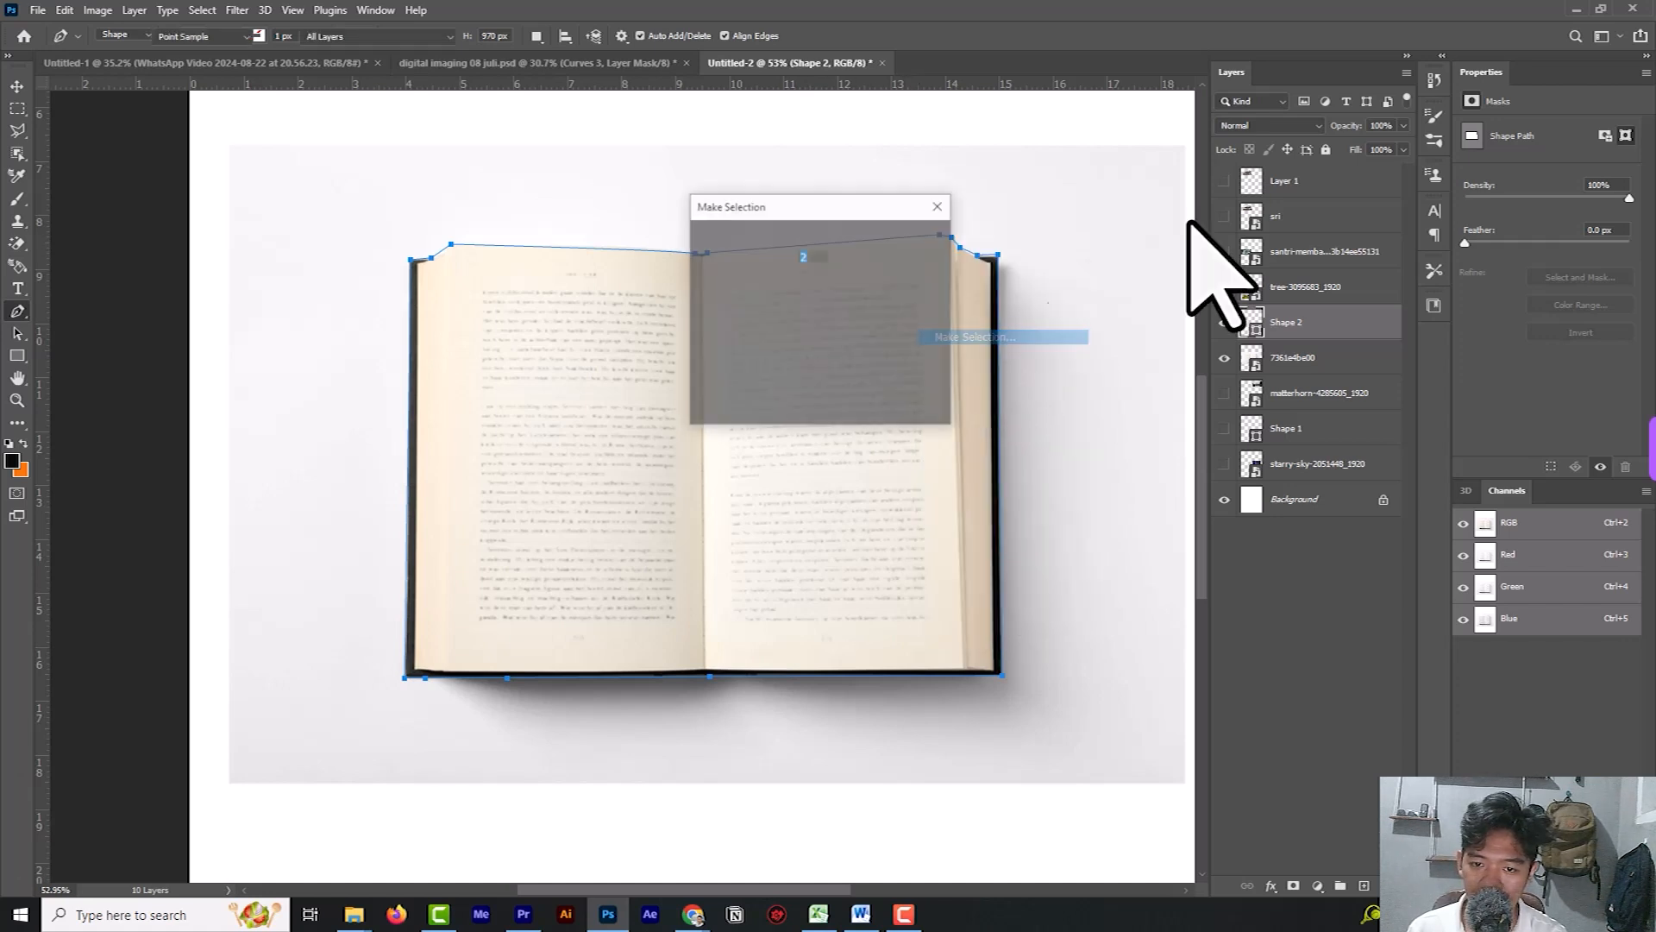
{"action": "left_click", "coordinate": [919, 242]}
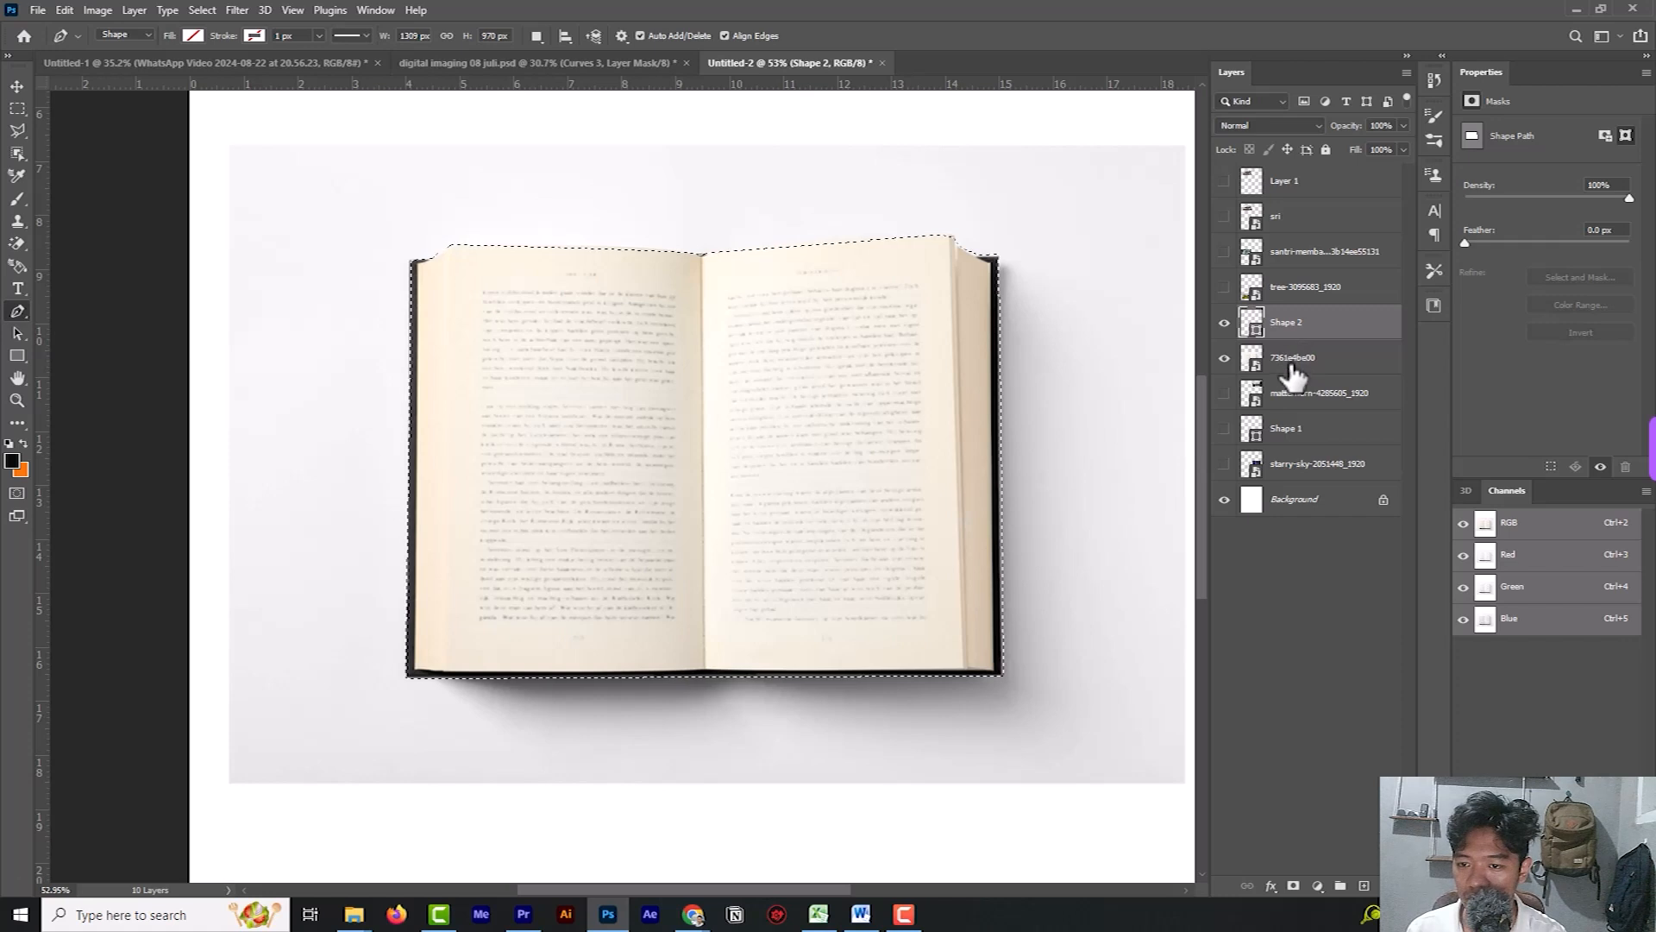
{"action": "left_click", "coordinate": [1291, 372]}
{"action": "key", "text": "ctrl+j"}
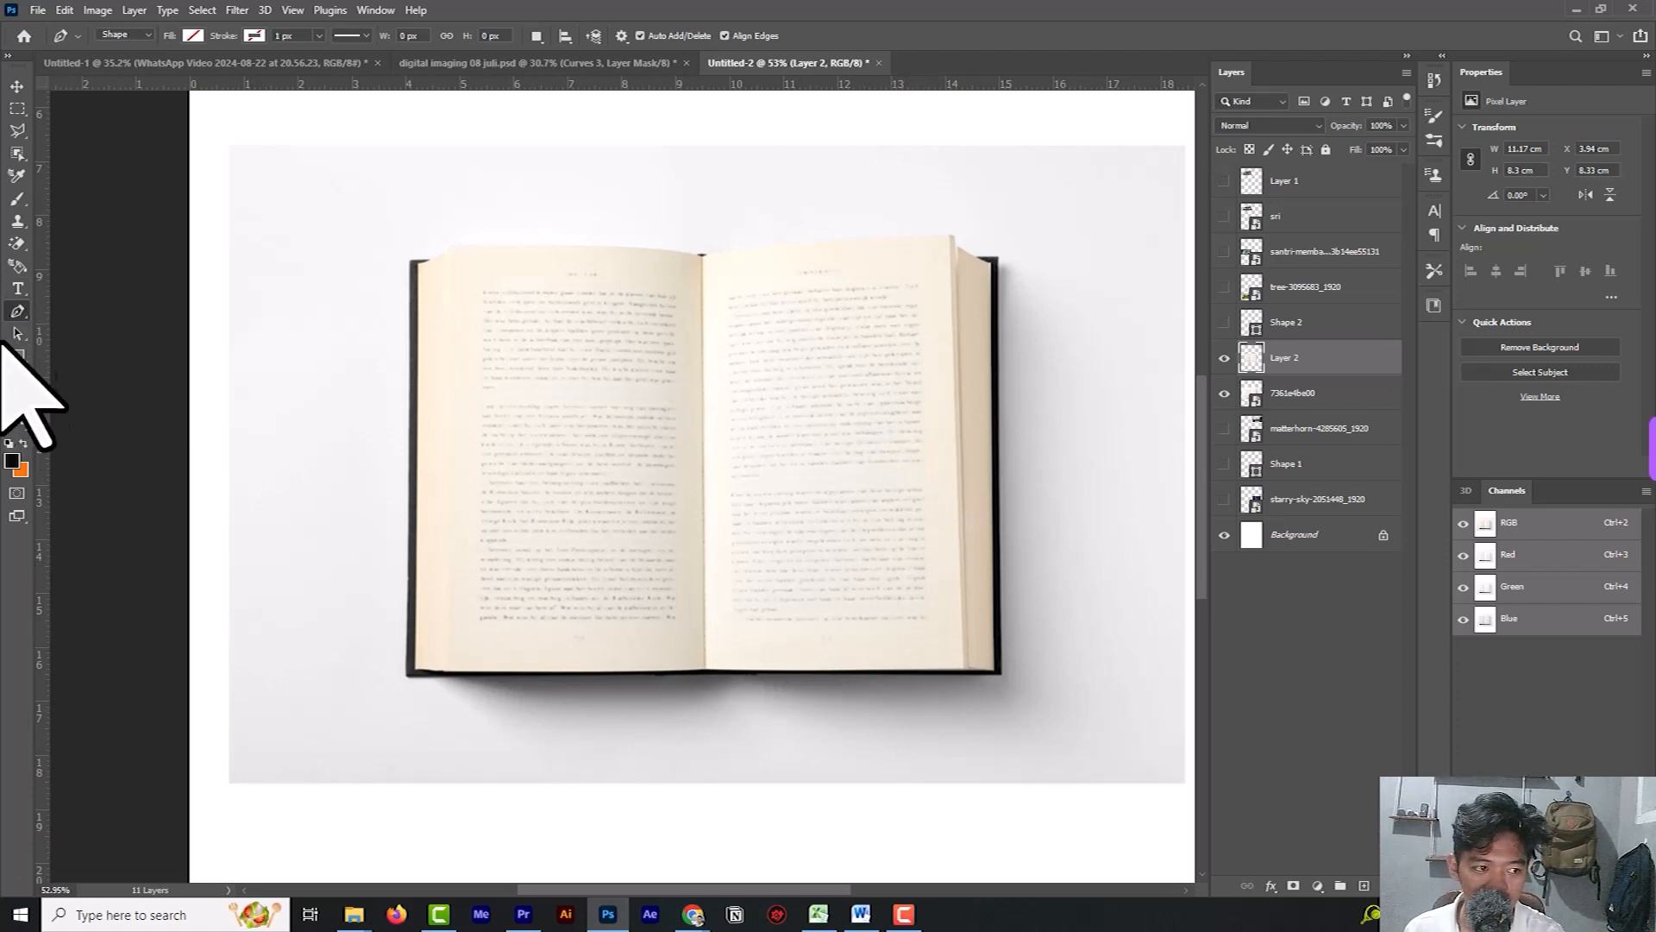
Try to cover the outer part of the right page's text with blank paper using a 90 px Clone Stamp brush.
{"action": "left_click", "coordinate": [23, 223]}
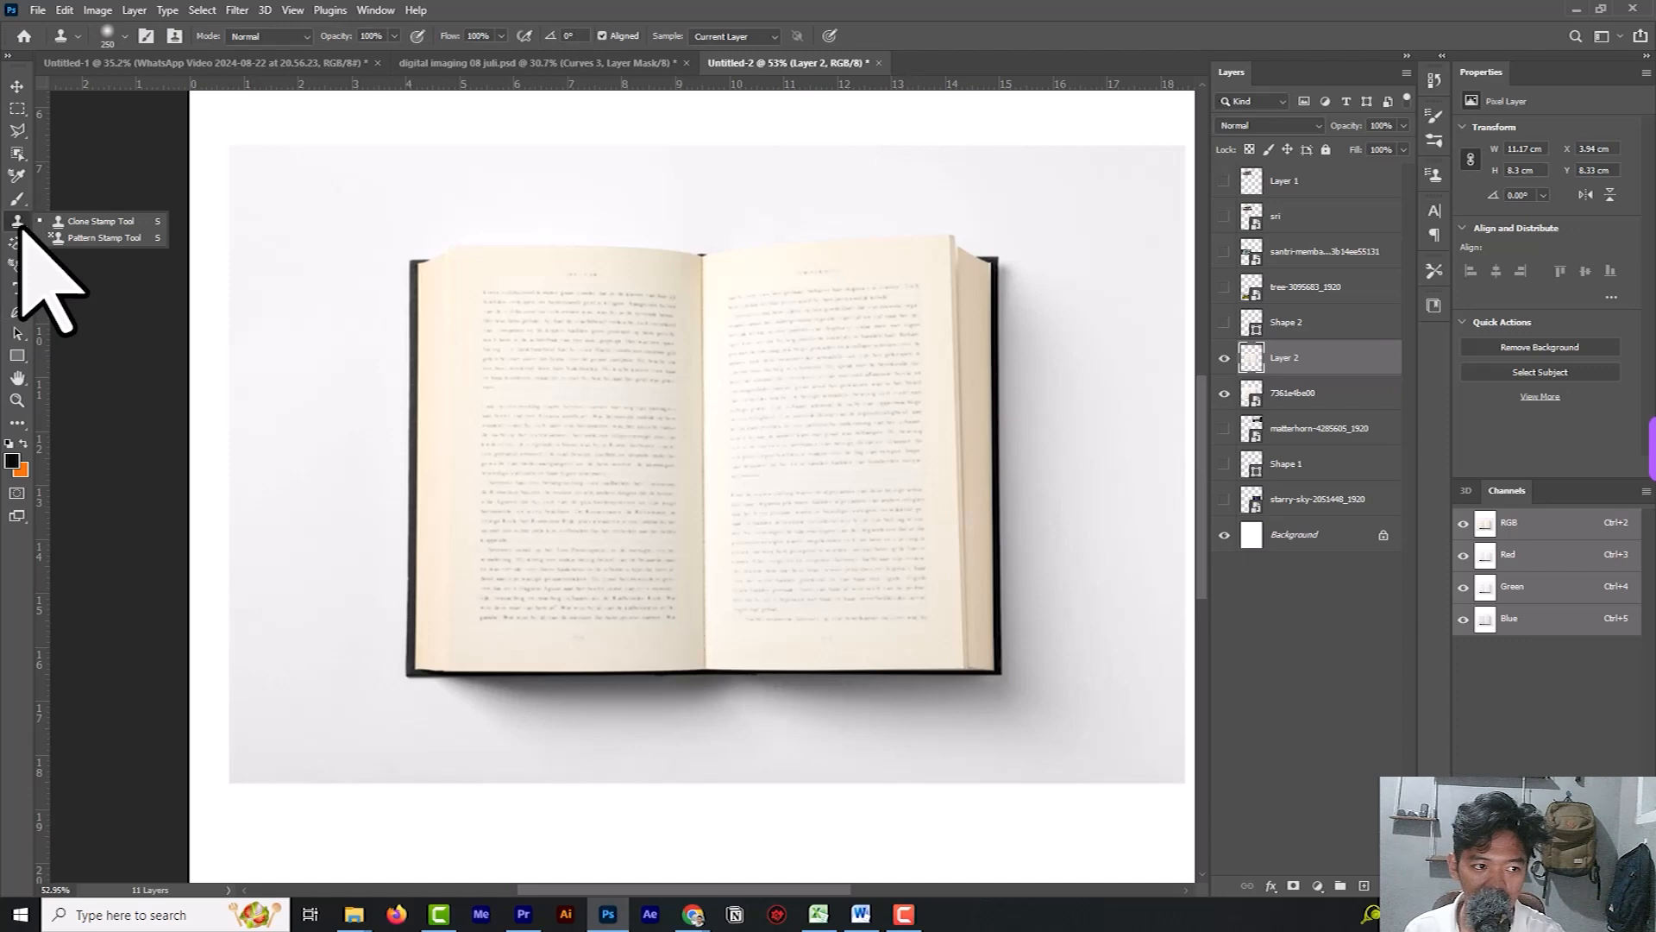
{"action": "left_click", "coordinate": [85, 222]}
{"action": "scroll", "coordinate": [916, 359], "scroll_direction": "up", "scroll_amount": 5}
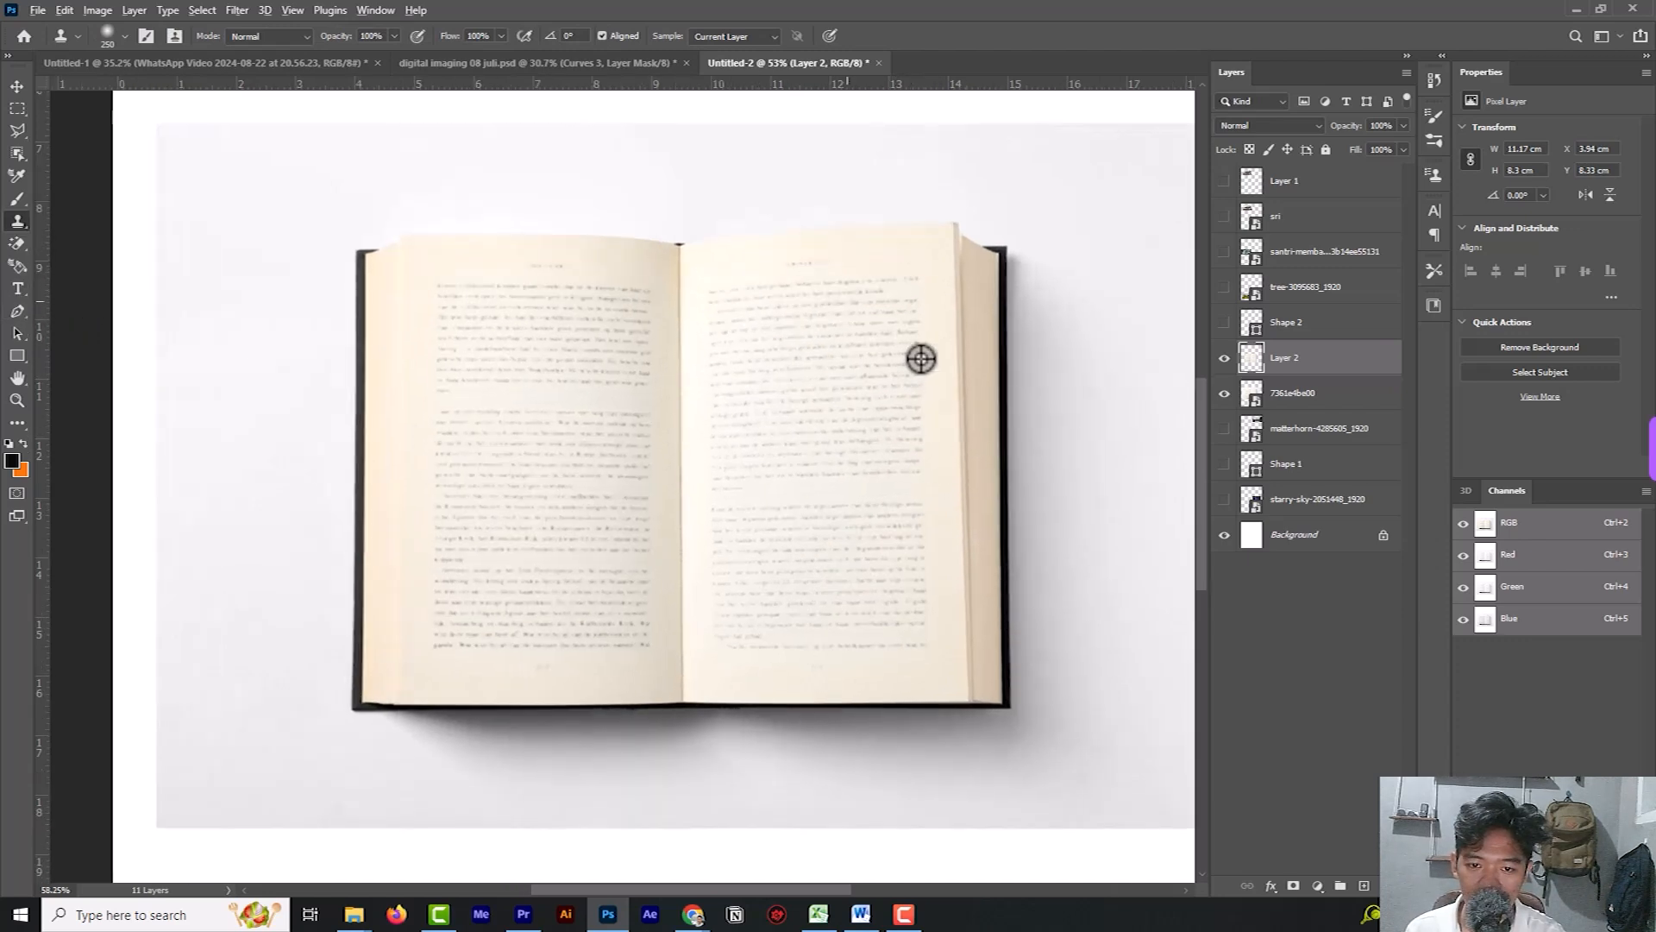
{"action": "scroll", "coordinate": [921, 357], "scroll_direction": "down", "scroll_amount": 2}
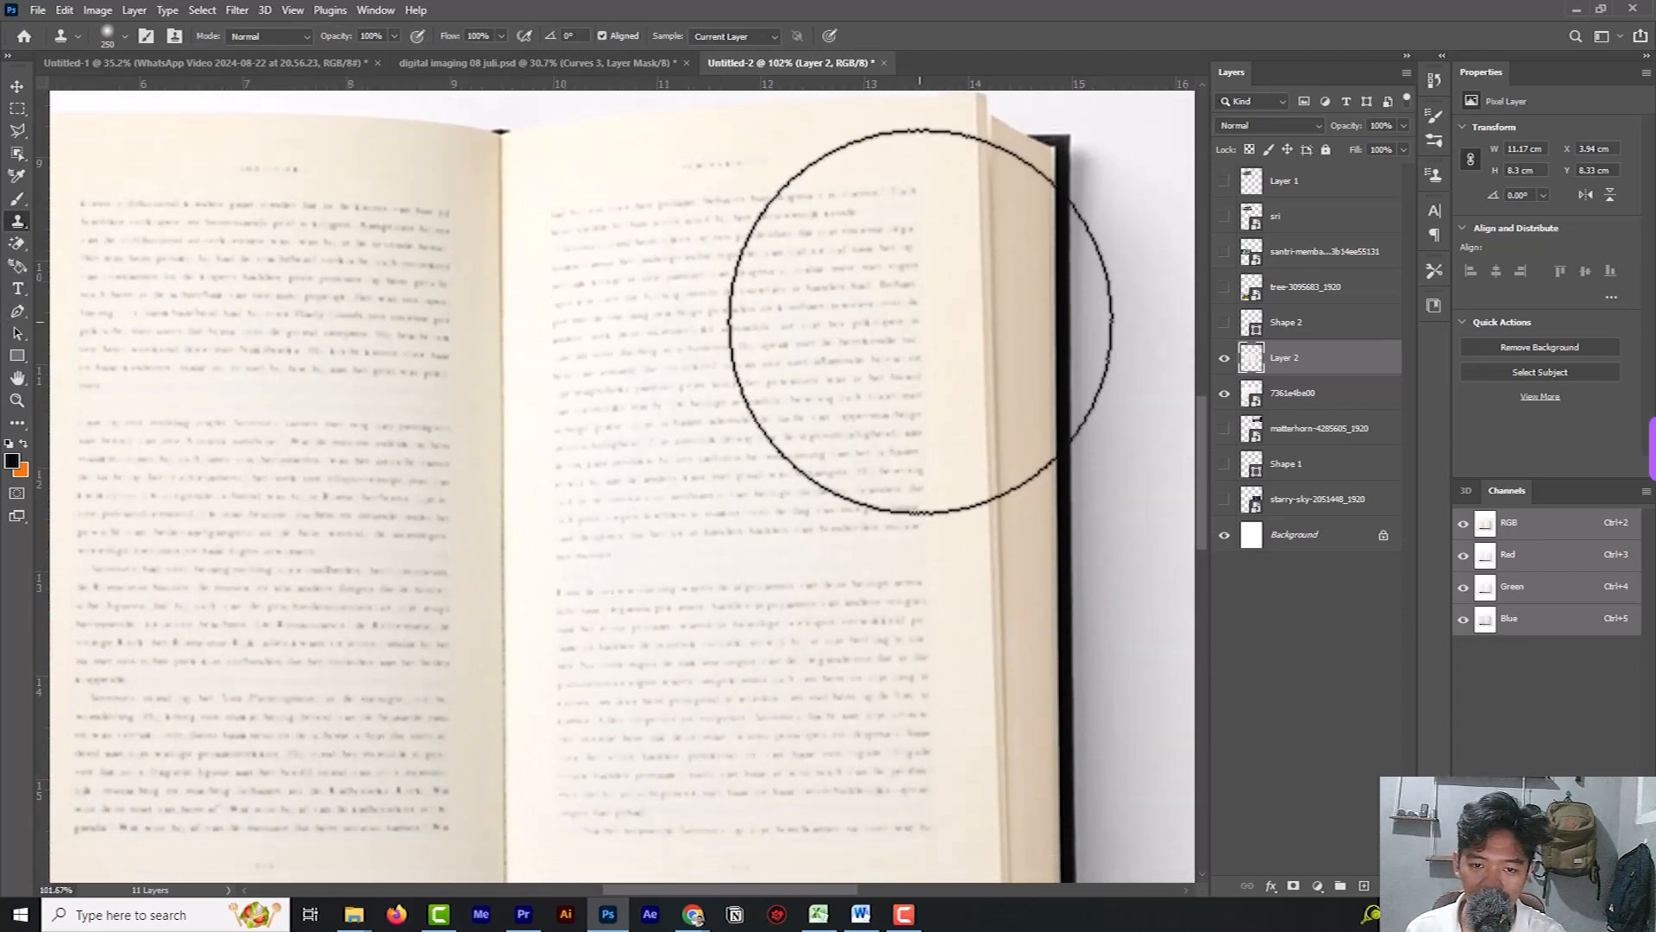
{"action": "key", "text": "bracketleft"}
{"action": "key", "text": "bracketleft"}
{"action": "key", "text": "bracketleft"}
{"action": "key", "text": "bracketleft"}
{"action": "key", "text": "bracketleft"}
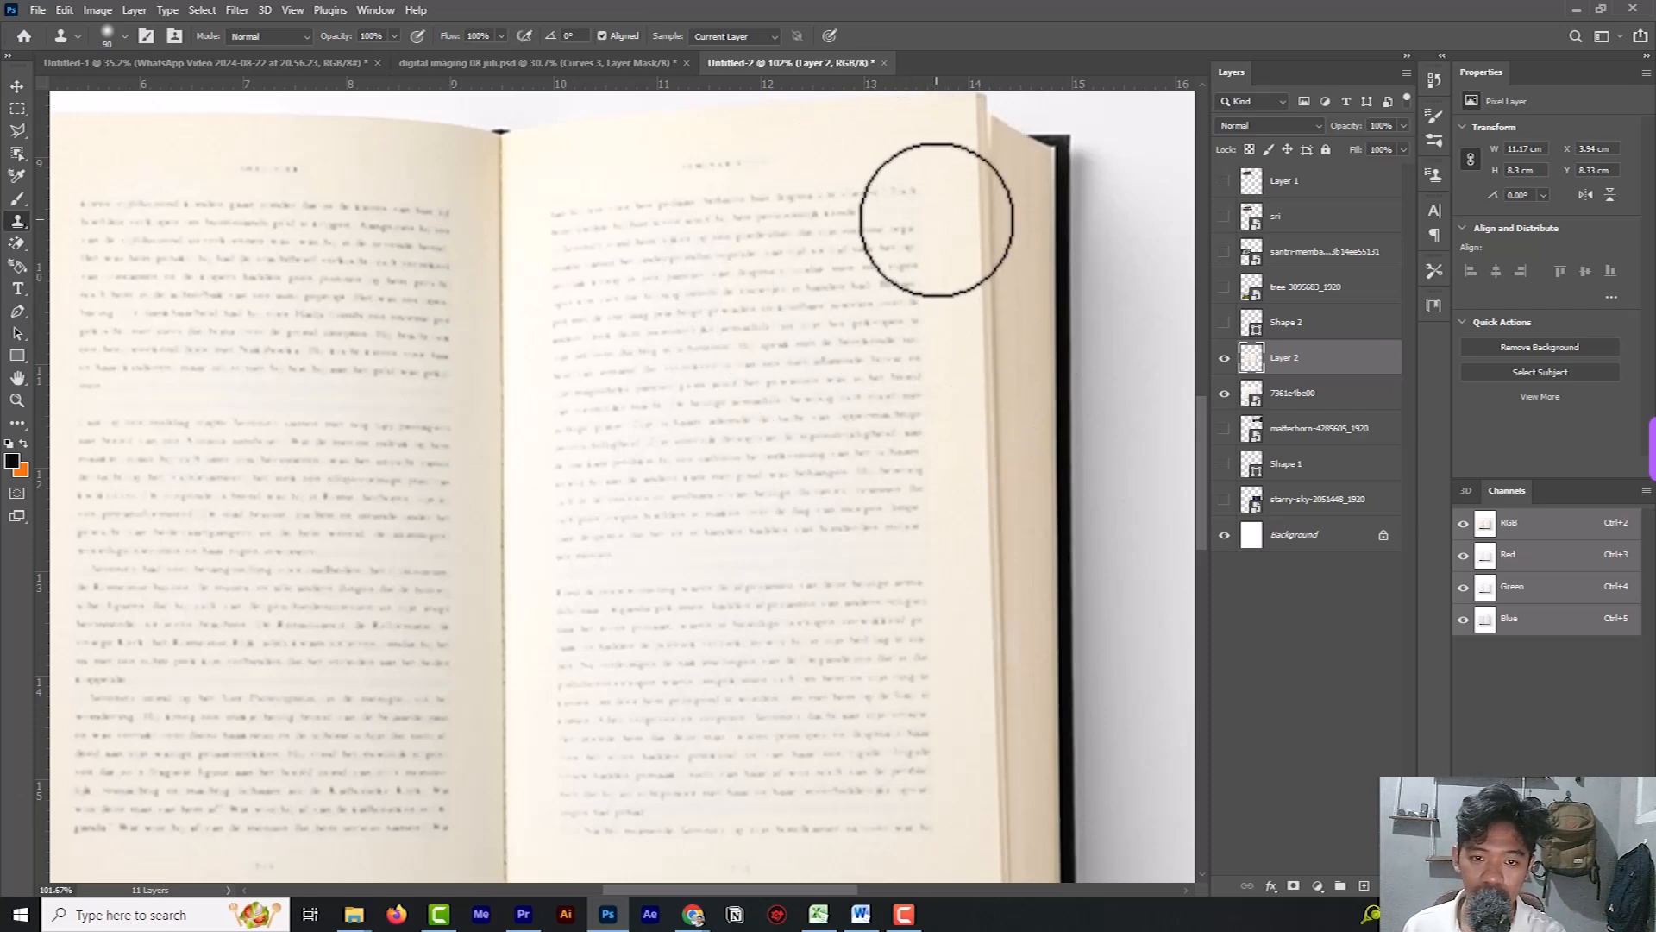
{"action": "left_click", "coordinate": [935, 198], "text": "alt"}
{"action": "mouse_move", "coordinate": [911, 187]}
{"action": "left_mouse_down"}
{"action": "mouse_move", "coordinate": [924, 476]}
{"action": "mouse_move", "coordinate": [920, 453]}
{"action": "mouse_move", "coordinate": [914, 742]}
{"action": "left_mouse_up"}
{"action": "scroll", "coordinate": [917, 673], "scroll_direction": "down", "scroll_amount": 1}
{"action": "mouse_move", "coordinate": [917, 673]}
{"action": "left_mouse_down"}
{"action": "mouse_move", "coordinate": [938, 618]}
{"action": "mouse_move", "coordinate": [931, 765]}
{"action": "mouse_move", "coordinate": [920, 677]}
{"action": "mouse_move", "coordinate": [904, 670]}
{"action": "mouse_move", "coordinate": [902, 765]}
{"action": "mouse_move", "coordinate": [868, 573]}
{"action": "mouse_move", "coordinate": [888, 665]}
{"action": "mouse_move", "coordinate": [883, 513]}
{"action": "mouse_move", "coordinate": [920, 434]}
{"action": "mouse_move", "coordinate": [882, 478]}
{"action": "mouse_move", "coordinate": [866, 180]}
{"action": "mouse_move", "coordinate": [871, 316]}
{"action": "left_mouse_up"}
{"action": "scroll", "coordinate": [891, 288], "scroll_direction": "up", "scroll_amount": 1}
{"action": "mouse_move", "coordinate": [891, 192]}
{"action": "left_mouse_down"}
{"action": "mouse_move", "coordinate": [865, 268]}
{"action": "mouse_move", "coordinate": [859, 239]}
{"action": "mouse_move", "coordinate": [865, 284]}
{"action": "mouse_move", "coordinate": [796, 184]}
{"action": "mouse_move", "coordinate": [807, 227]}
{"action": "mouse_move", "coordinate": [824, 209]}
{"action": "mouse_move", "coordinate": [848, 339]}
{"action": "mouse_move", "coordinate": [863, 274]}
{"action": "mouse_move", "coordinate": [875, 313]}
{"action": "mouse_move", "coordinate": [876, 457]}
{"action": "mouse_move", "coordinate": [854, 319]}
{"action": "mouse_move", "coordinate": [862, 377]}
{"action": "left_mouse_up"}
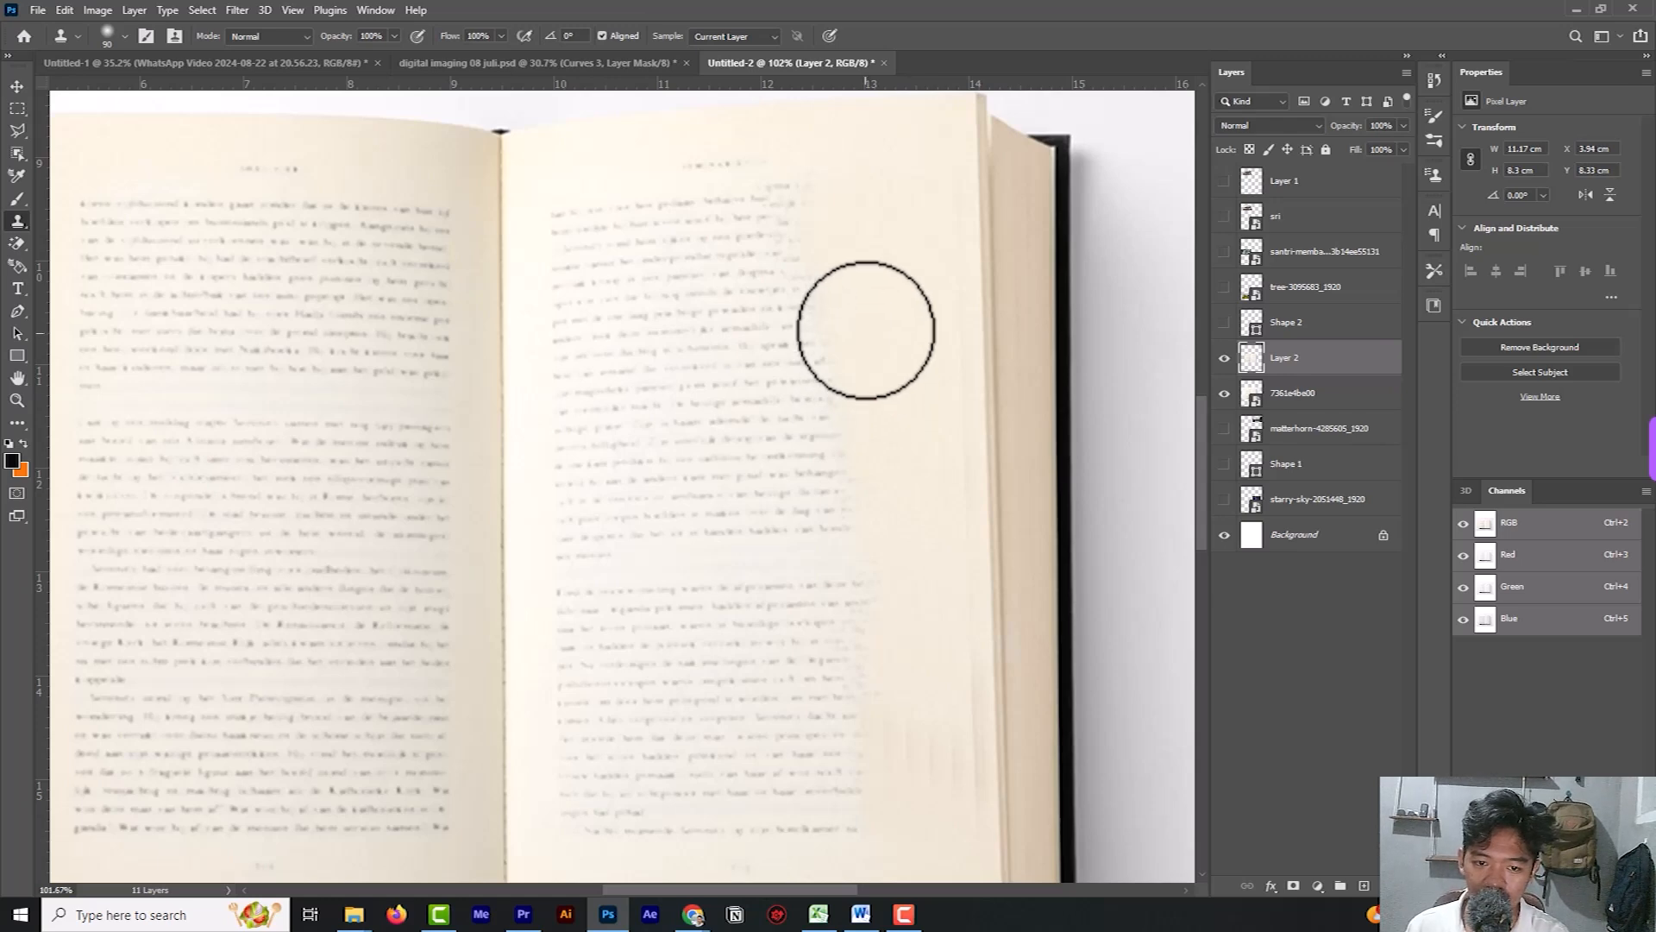
{"action": "left_click", "coordinate": [922, 247], "text": "alt"}
{"action": "mouse_move", "coordinate": [820, 211]}
{"action": "left_mouse_down"}
{"action": "mouse_move", "coordinate": [835, 342]}
{"action": "mouse_move", "coordinate": [806, 225]}
{"action": "mouse_move", "coordinate": [848, 418]}
{"action": "mouse_move", "coordinate": [843, 665]}
{"action": "left_mouse_up"}
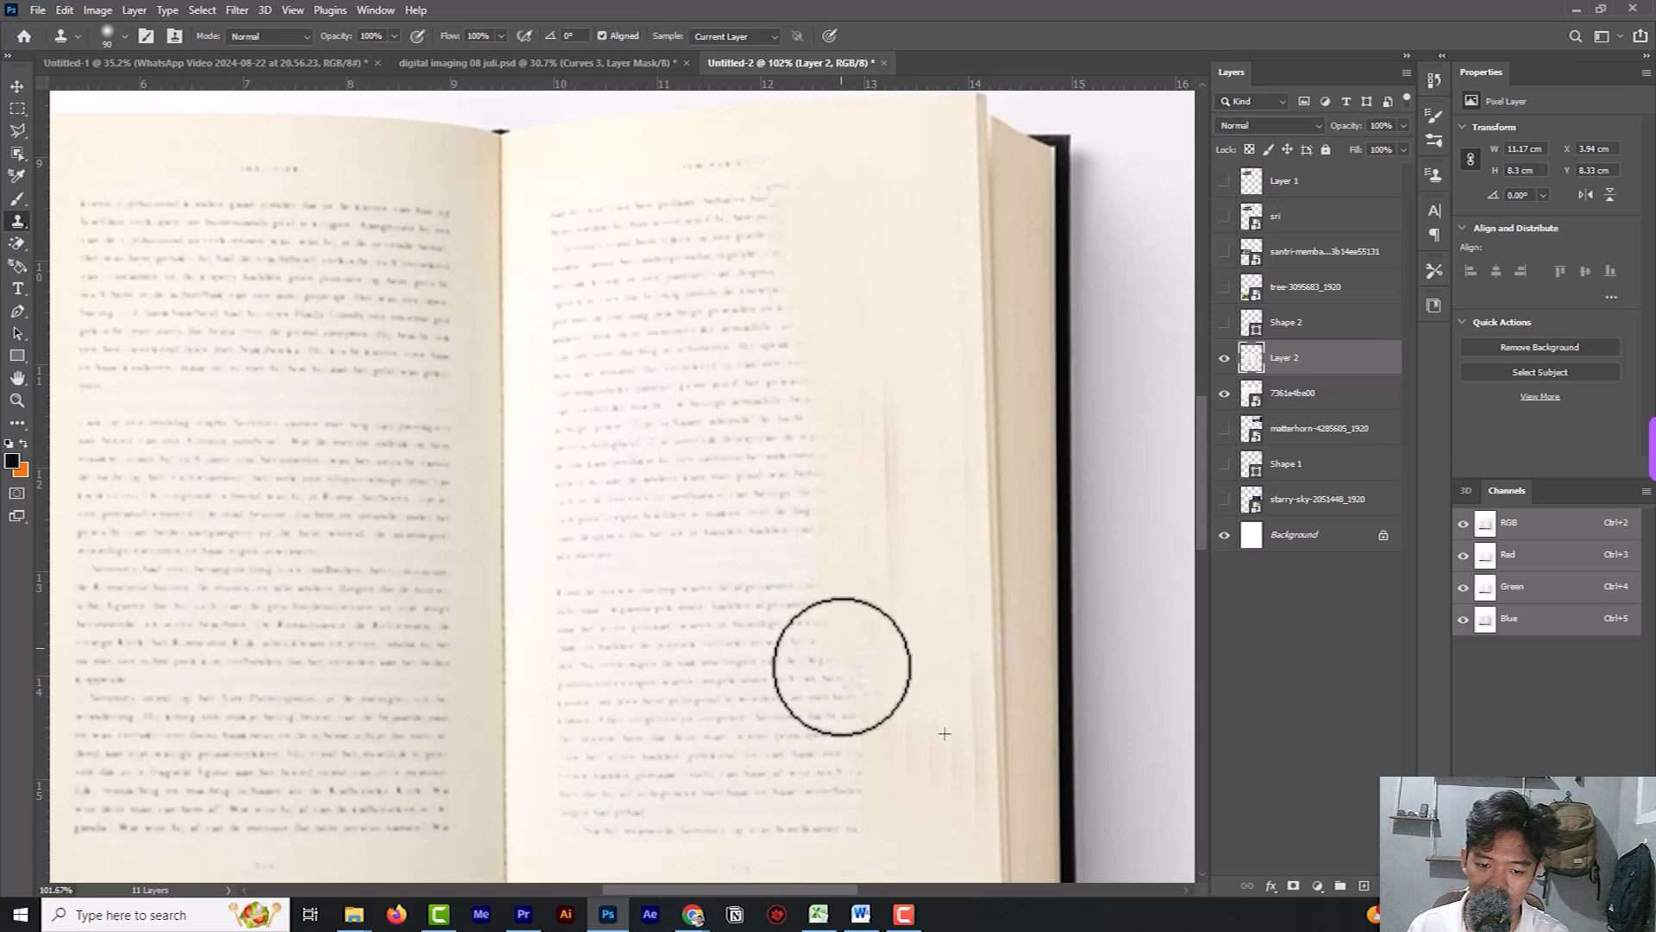
Undo the clone strokes on the right page.
{"action": "key", "text": "ctrl+z"}
{"action": "key", "text": "ctrl+z"}
{"action": "key", "text": "ctrl+z"}
{"action": "key", "text": "ctrl+z"}
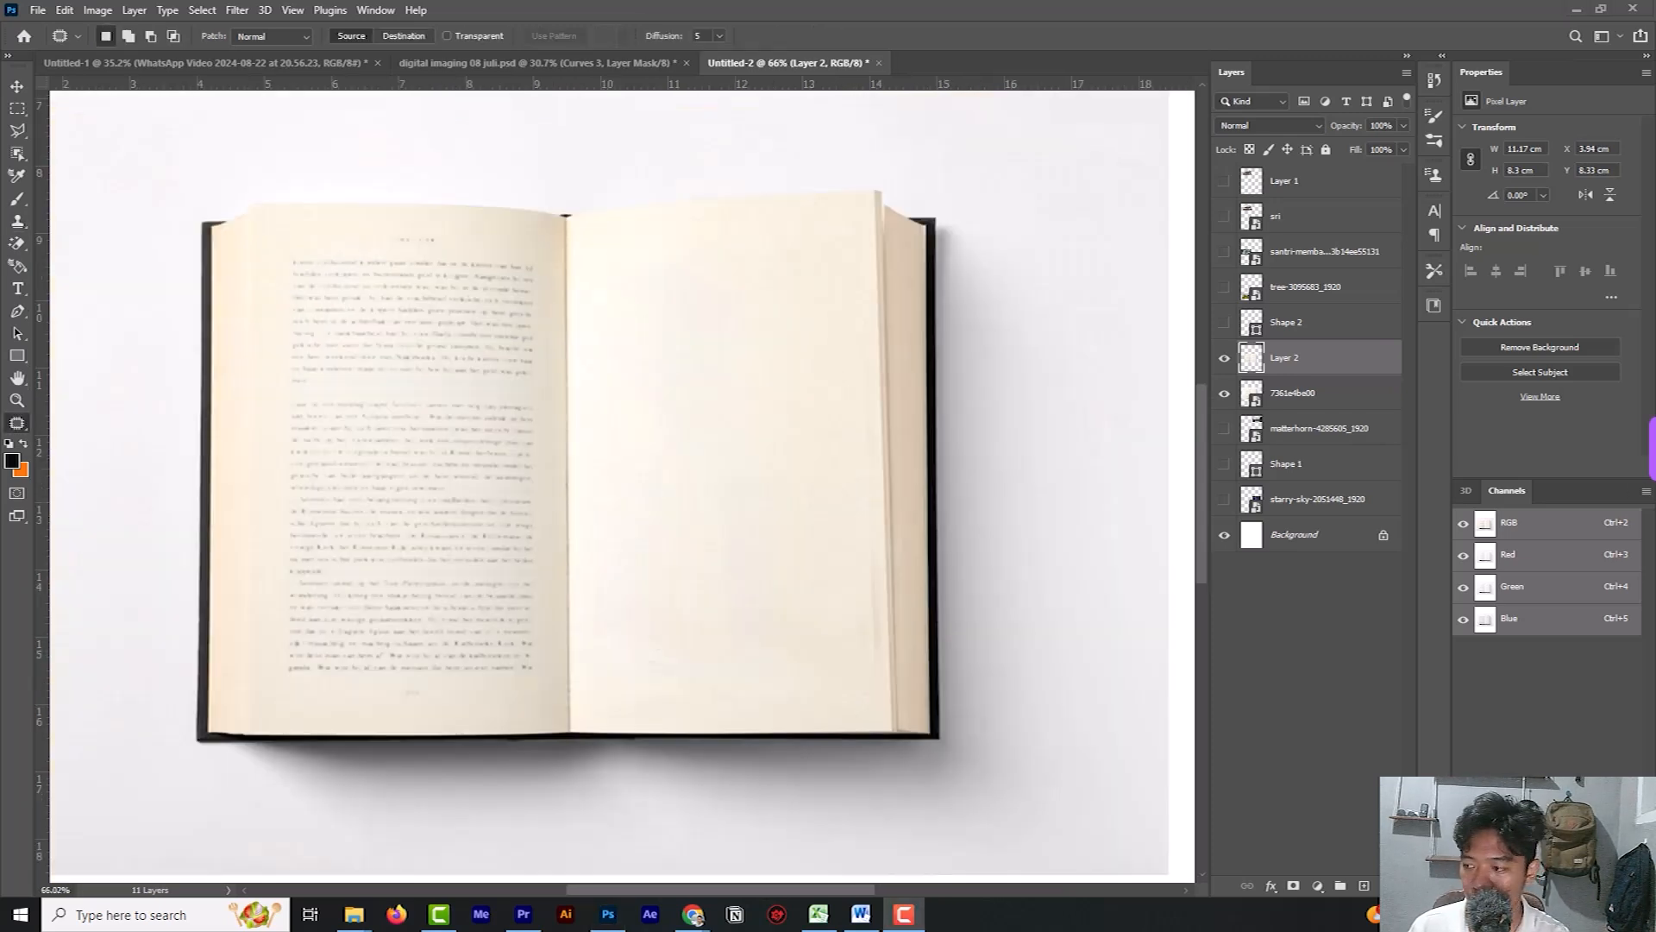
Patch away the upper paragraph of text on the left page with the Patch Tool.
{"action": "right_click", "coordinate": [17, 423]}
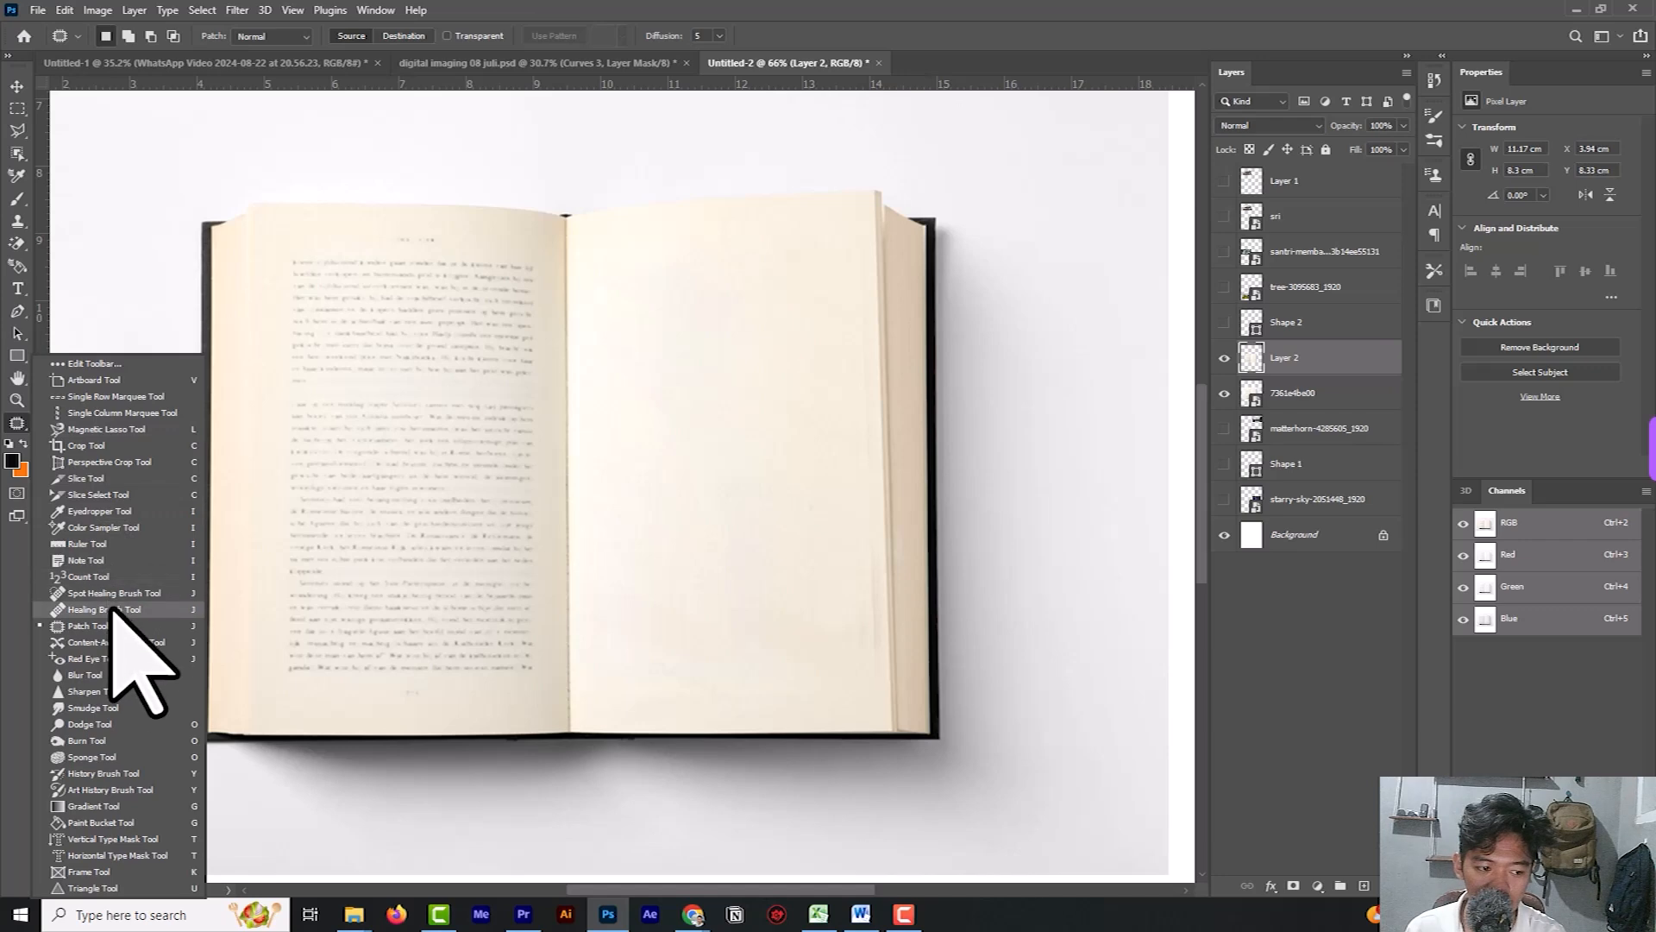
{"action": "left_click", "coordinate": [306, 250]}
{"action": "mouse_move", "coordinate": [304, 239]}
{"action": "left_mouse_down"}
{"action": "mouse_move", "coordinate": [482, 225]}
{"action": "mouse_move", "coordinate": [549, 263]}
{"action": "mouse_move", "coordinate": [543, 363]}
{"action": "mouse_move", "coordinate": [484, 393]}
{"action": "mouse_move", "coordinate": [298, 393]}
{"action": "mouse_move", "coordinate": [285, 314]}
{"action": "mouse_move", "coordinate": [298, 232]}
{"action": "left_mouse_up"}
{"action": "left_click_drag", "start_coordinate": [385, 295], "coordinate": [395, 333]}
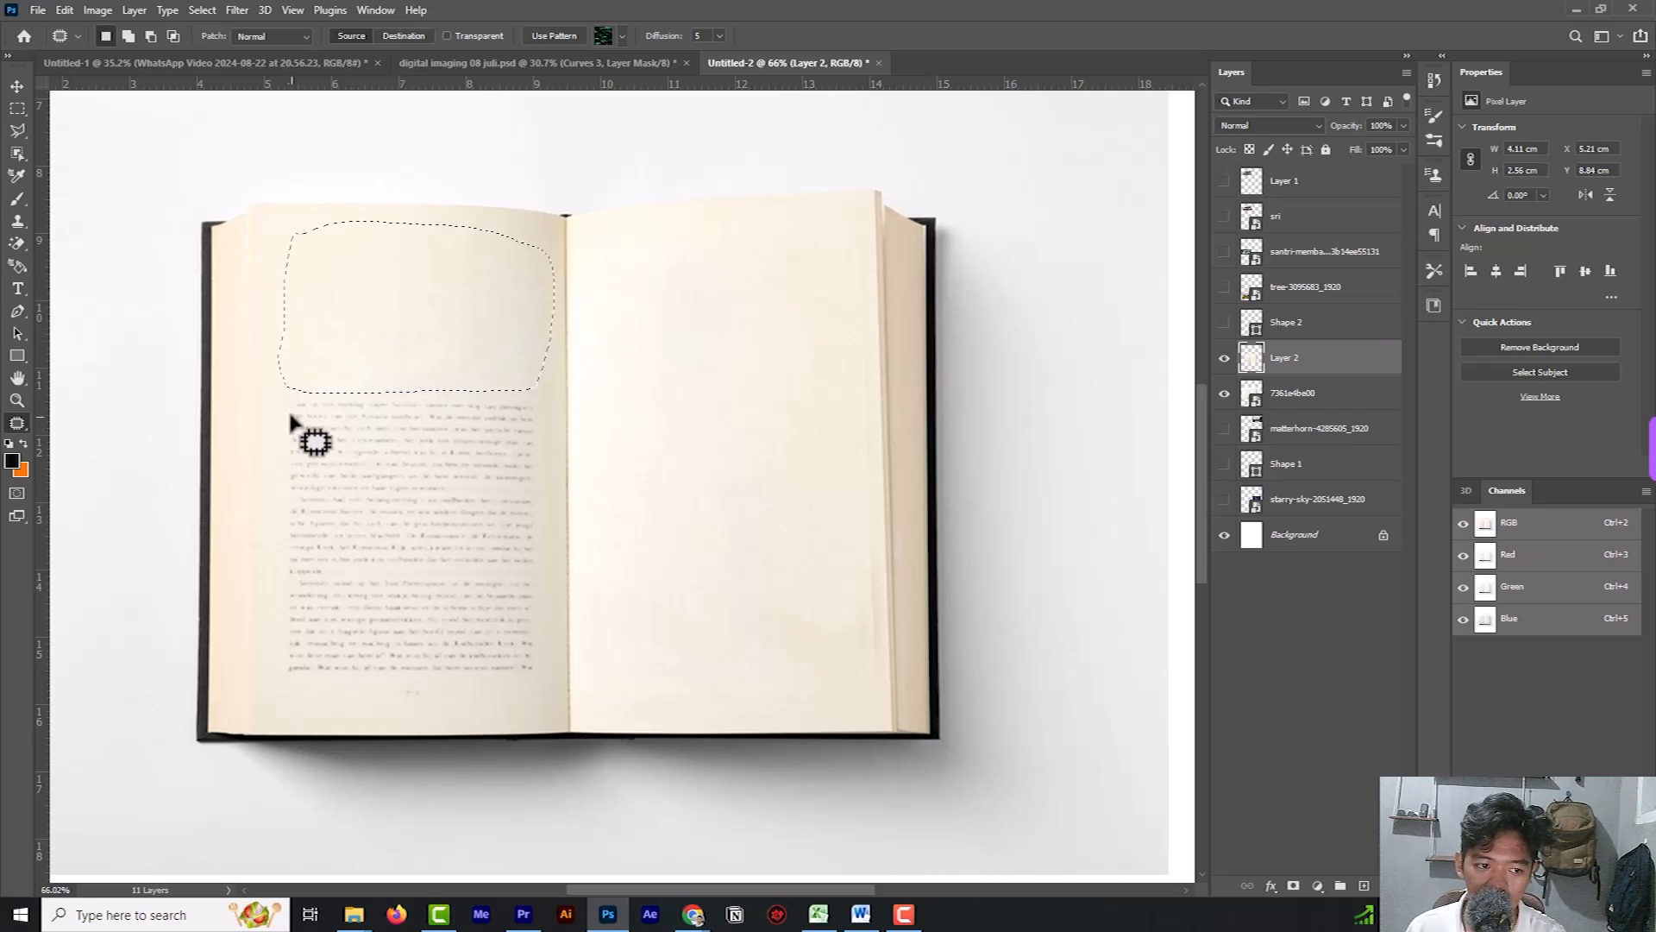
Patch away the remaining text block on the lower left page with clean paper and clear the selection.
{"action": "mouse_move", "coordinate": [547, 421]}
{"action": "left_mouse_down"}
{"action": "mouse_move", "coordinate": [545, 678]}
{"action": "mouse_move", "coordinate": [289, 694]}
{"action": "mouse_move", "coordinate": [268, 632]}
{"action": "mouse_move", "coordinate": [272, 392]}
{"action": "left_mouse_up"}
{"action": "mouse_move", "coordinate": [380, 480]}
{"action": "left_mouse_down"}
{"action": "mouse_move", "coordinate": [378, 441]}
{"action": "mouse_move", "coordinate": [399, 457]}
{"action": "left_mouse_up"}
{"action": "left_click_drag", "start_coordinate": [399, 489], "coordinate": [400, 459]}
{"action": "left_click_drag", "start_coordinate": [400, 515], "coordinate": [401, 477]}
{"action": "left_click_drag", "start_coordinate": [402, 513], "coordinate": [403, 495]}
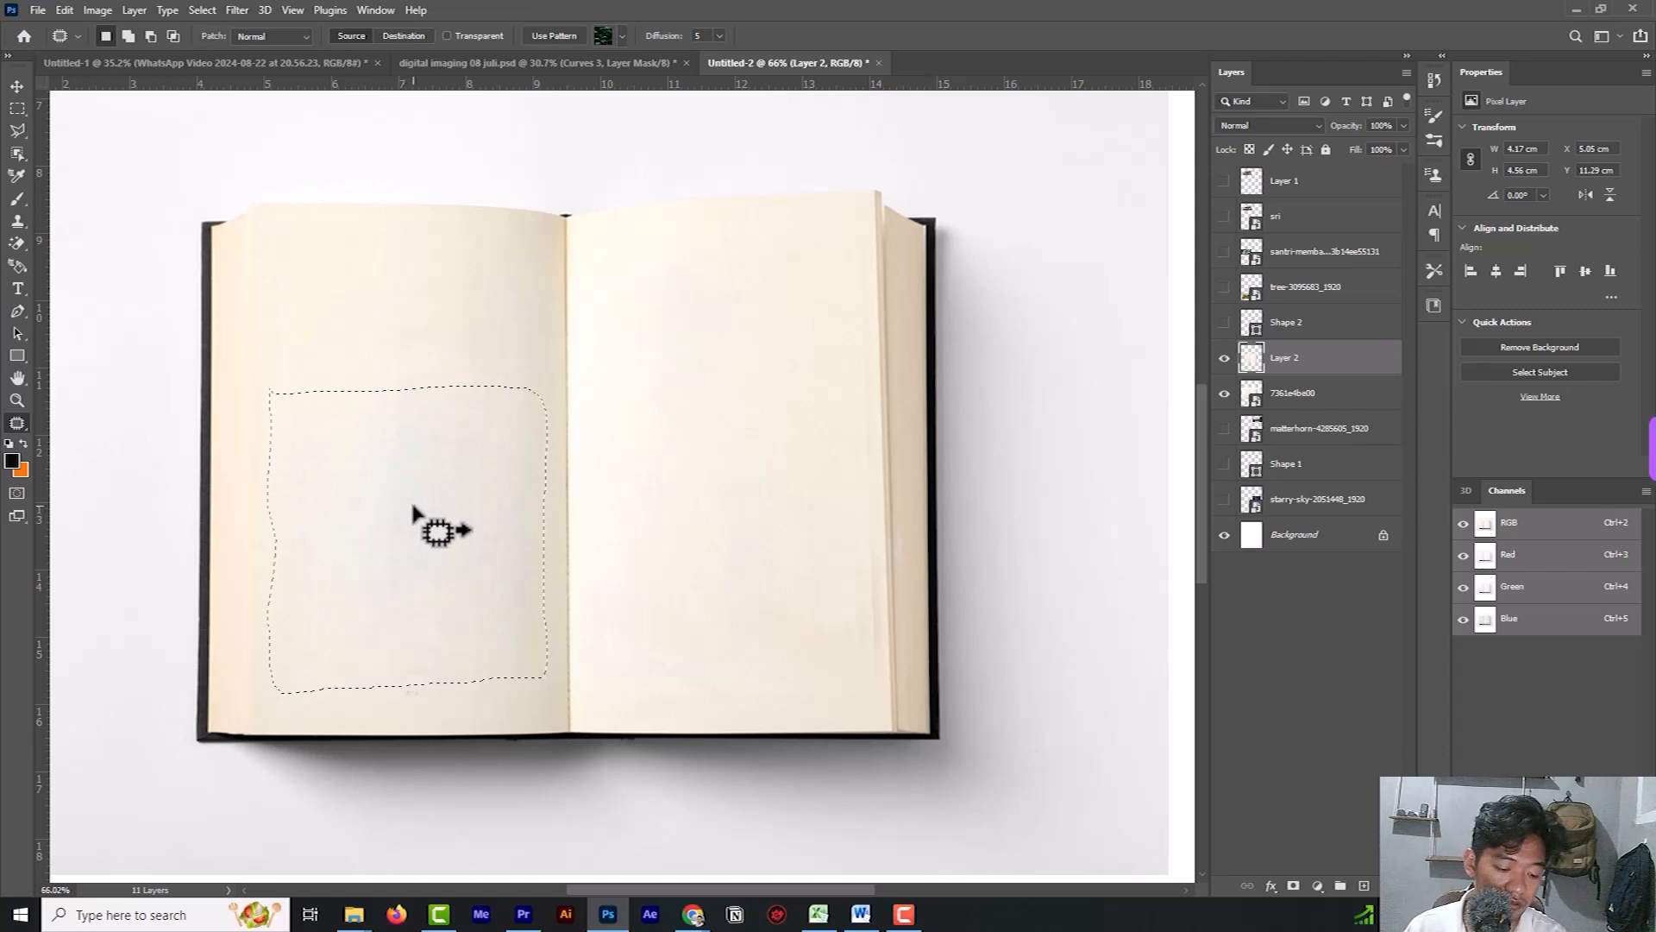
{"action": "key", "text": "ctrl+d"}
{"action": "scroll", "coordinate": [858, 267], "scroll_direction": "down", "scroll_amount": 2}
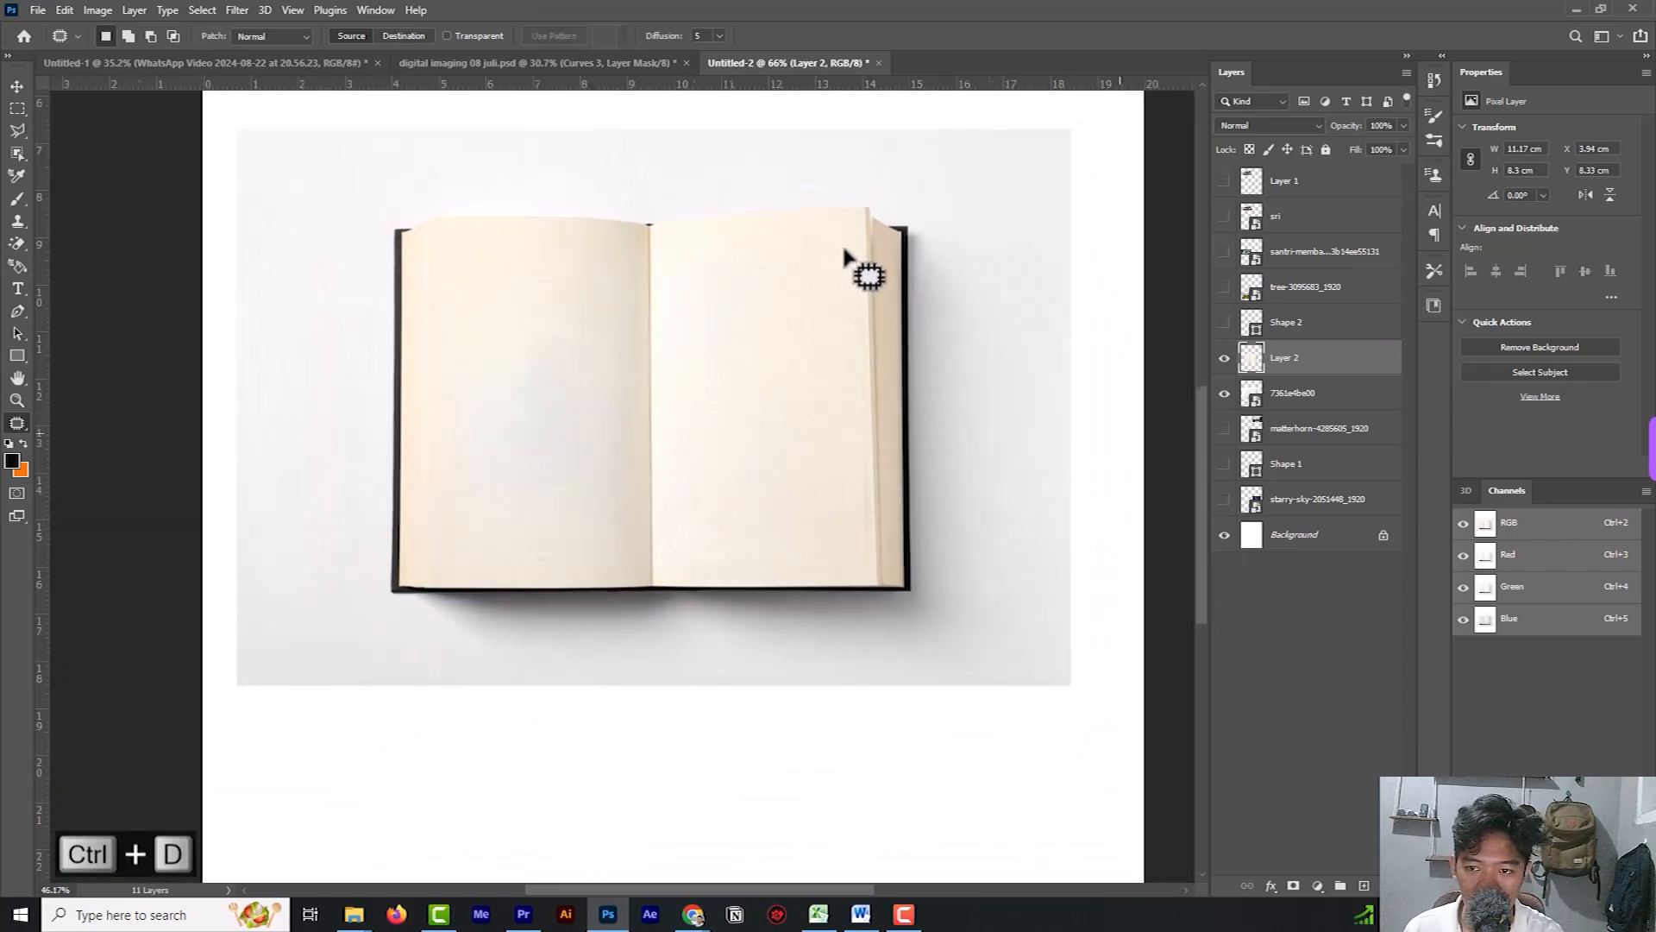
Check the book in the digital imaging 08 juli.psd reference, then hide the original photo layer 7361e4be00 in Untitled-2.
{"action": "left_click", "coordinate": [620, 65]}
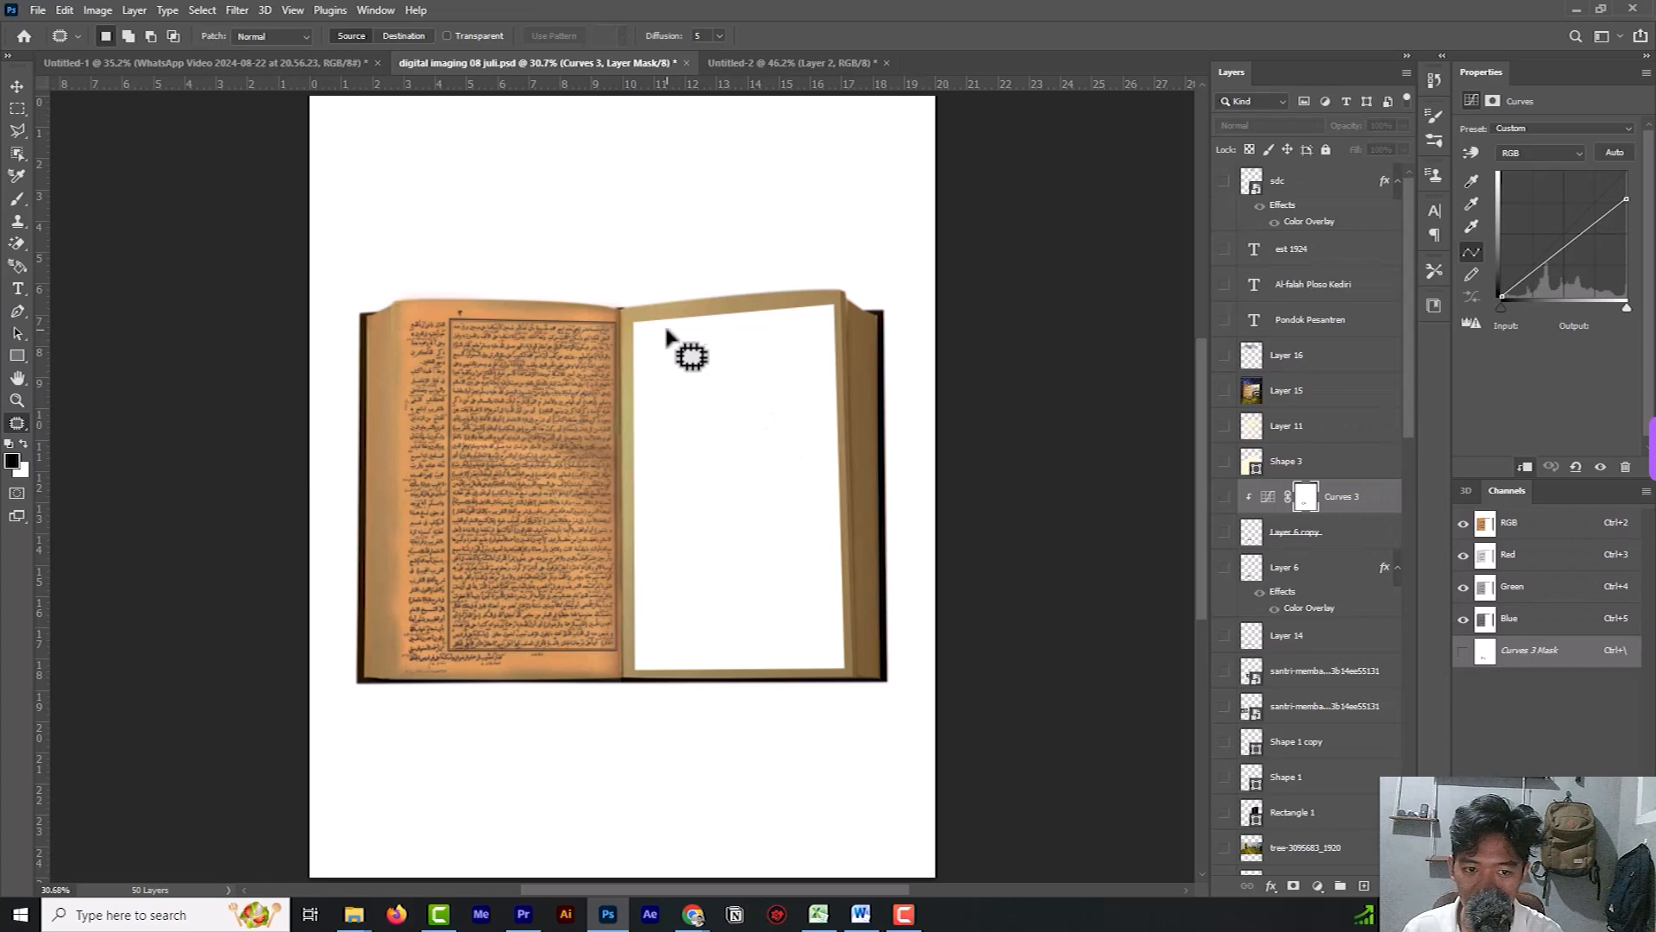
{"action": "left_click", "coordinate": [760, 63]}
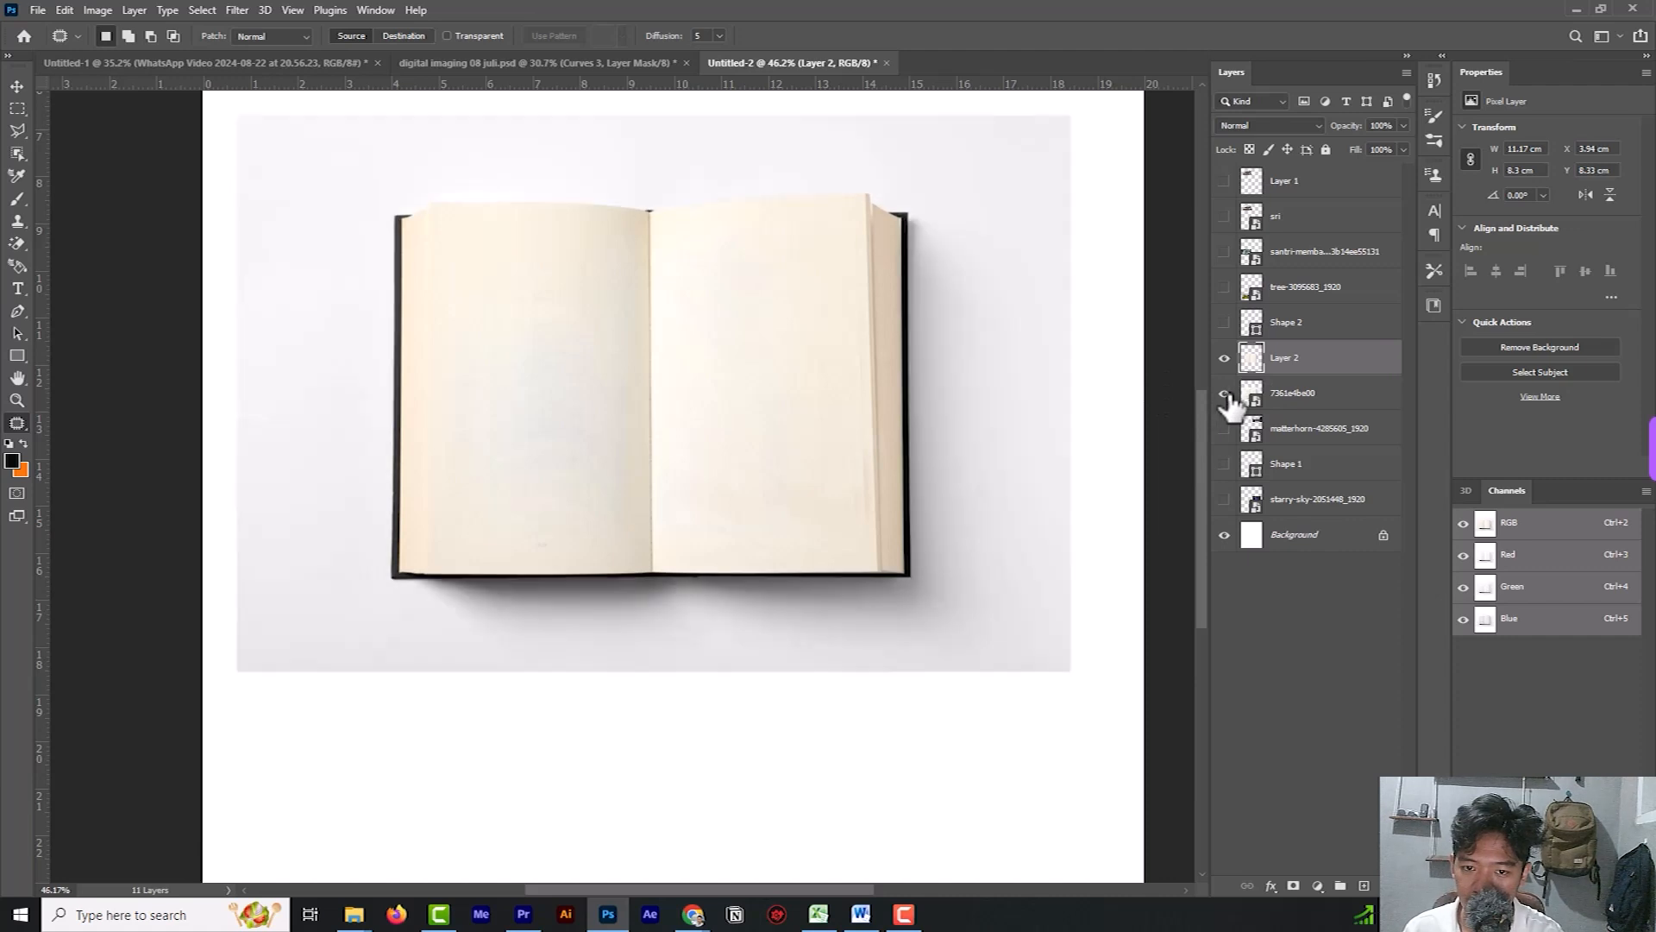
{"action": "left_click", "coordinate": [1229, 395]}
{"action": "scroll", "coordinate": [508, 306], "scroll_direction": "up", "scroll_amount": 2}
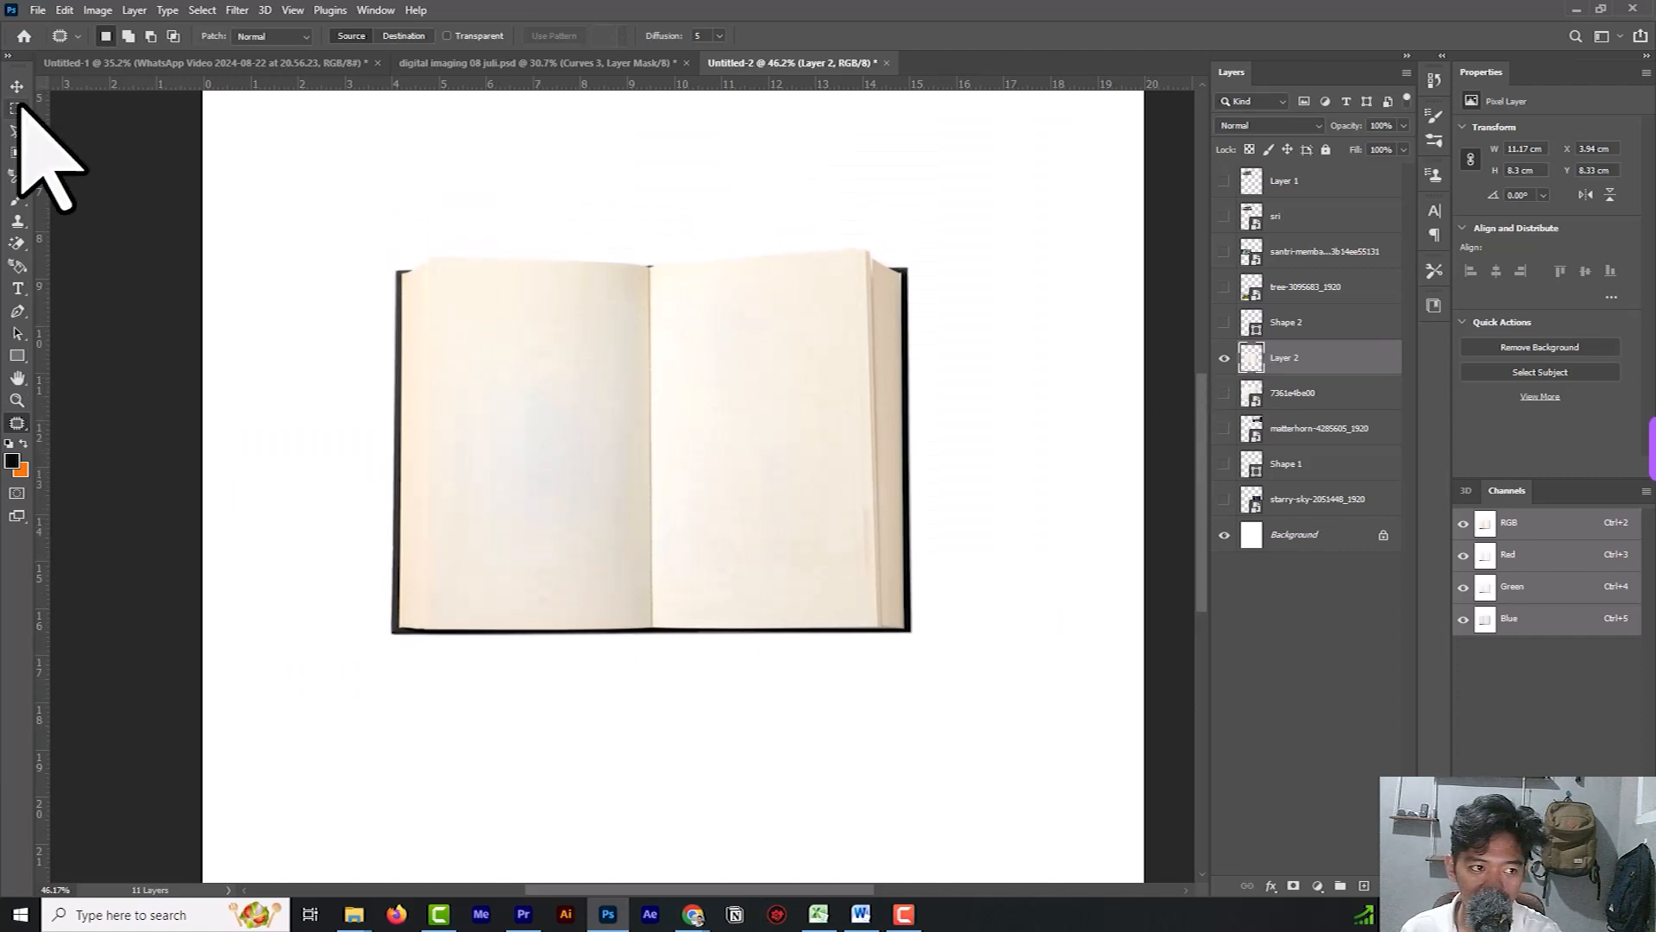
Cut a doorway opening about 4.1 cm wide through the right page and its lower edge with the Polygonal Lasso, and hide the Background.
{"action": "left_click_drag", "start_coordinate": [15, 130], "coordinate": [91, 140]}
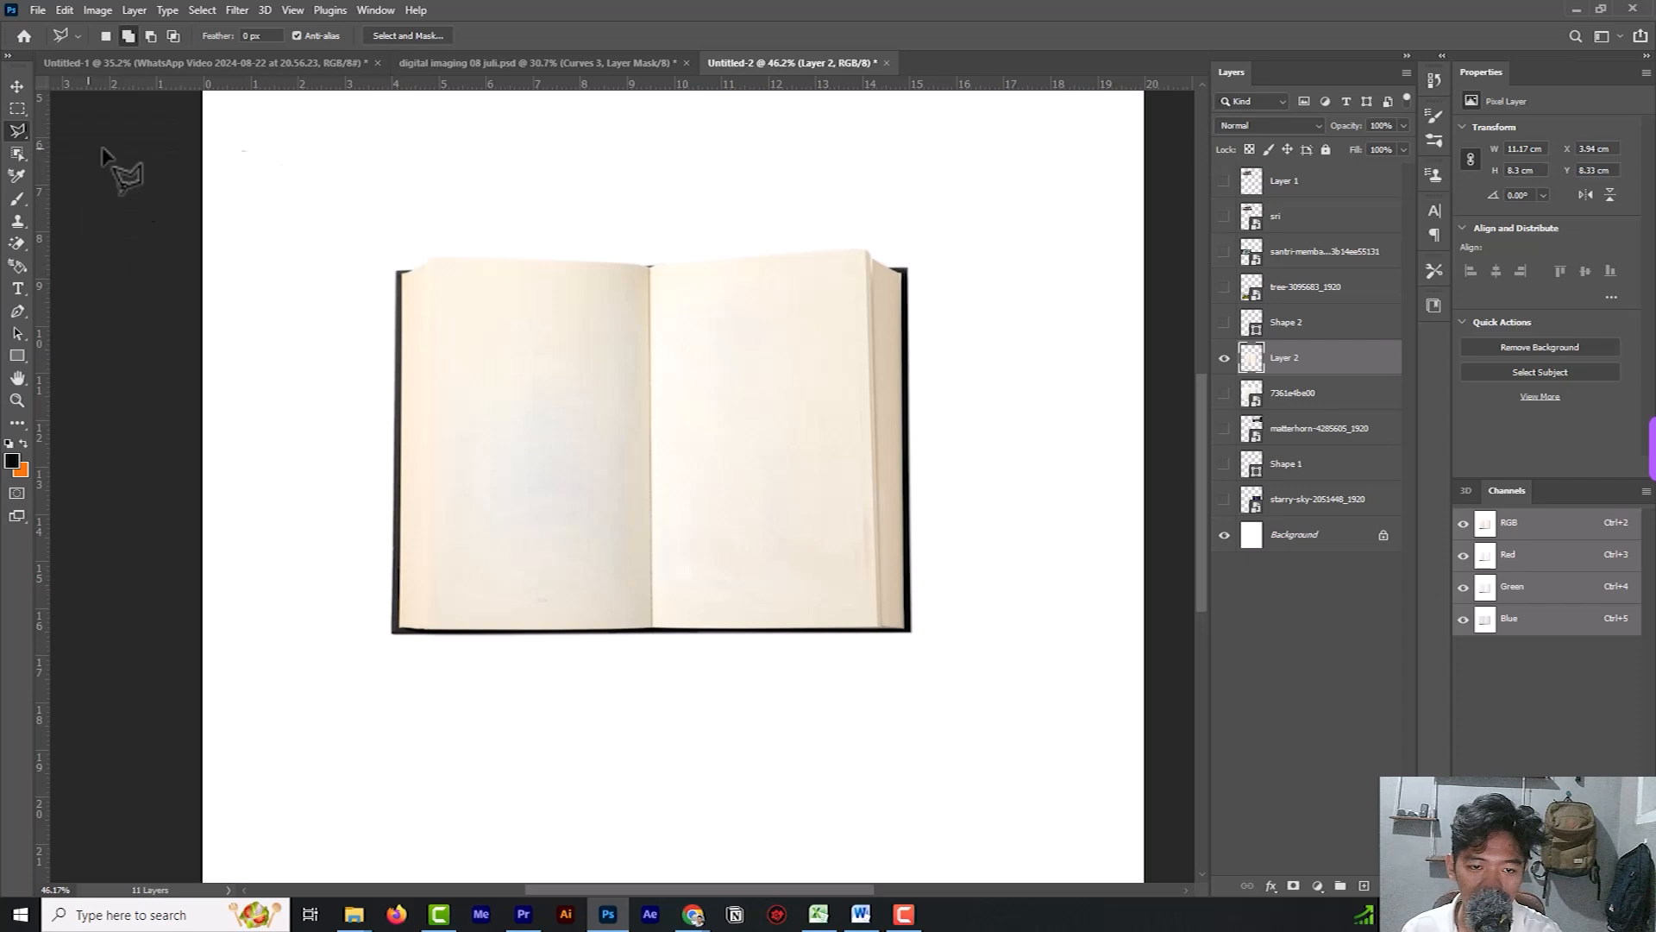
{"action": "left_click", "coordinate": [673, 289]}
{"action": "left_click", "coordinate": [850, 274]}
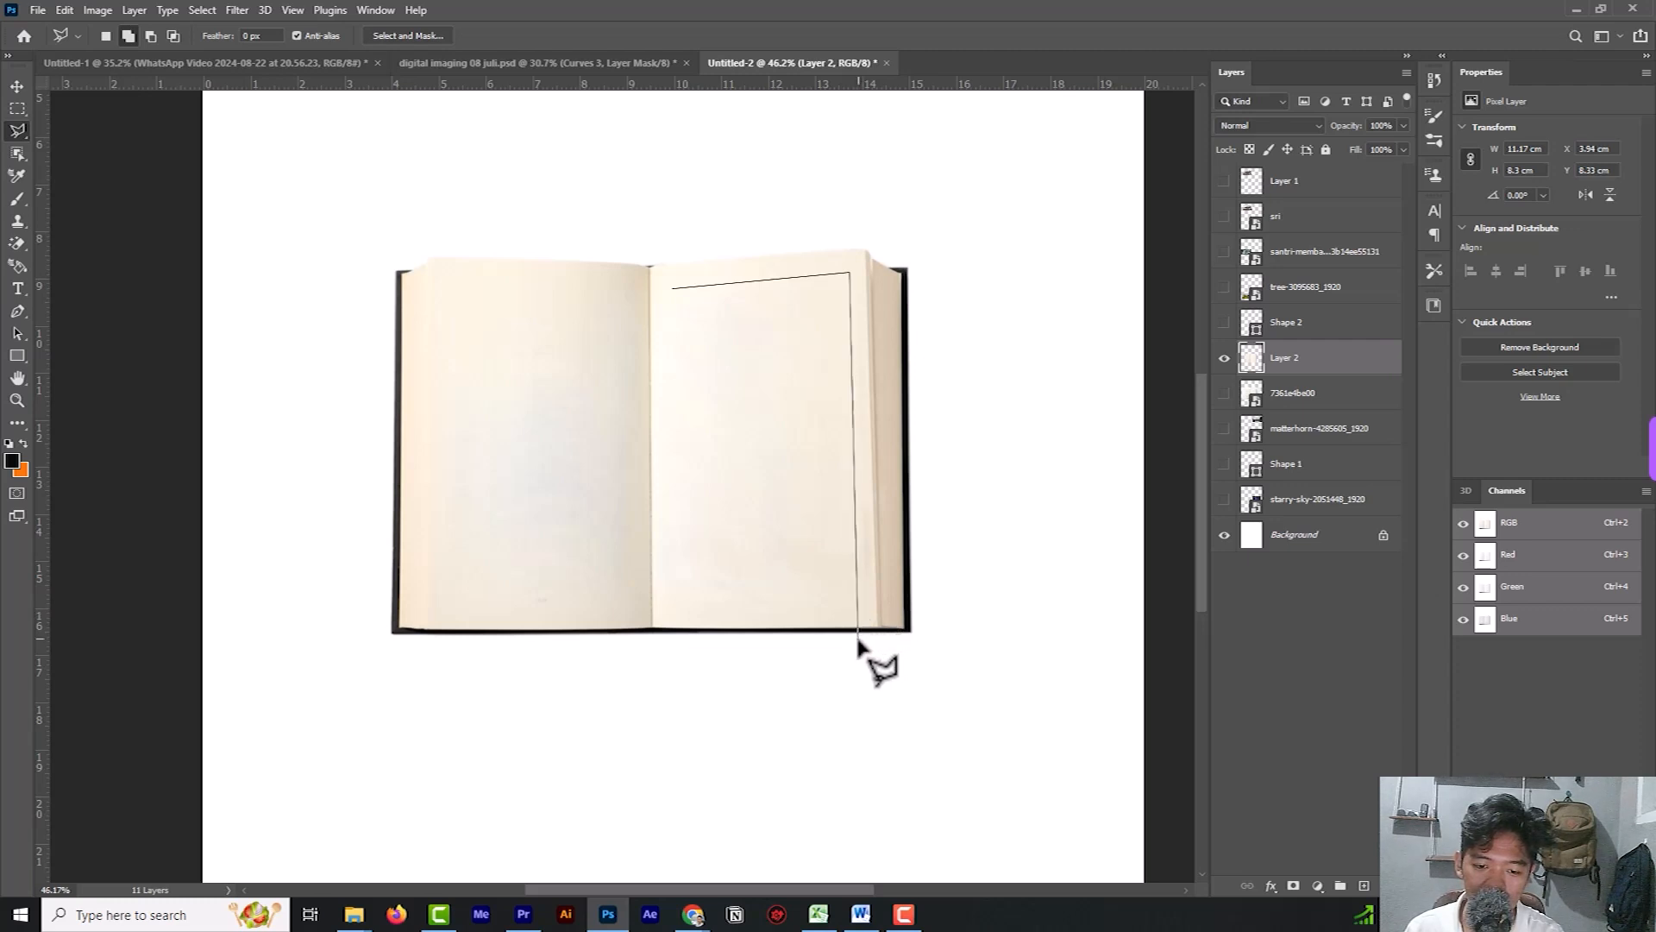
{"action": "left_click", "coordinate": [860, 657]}
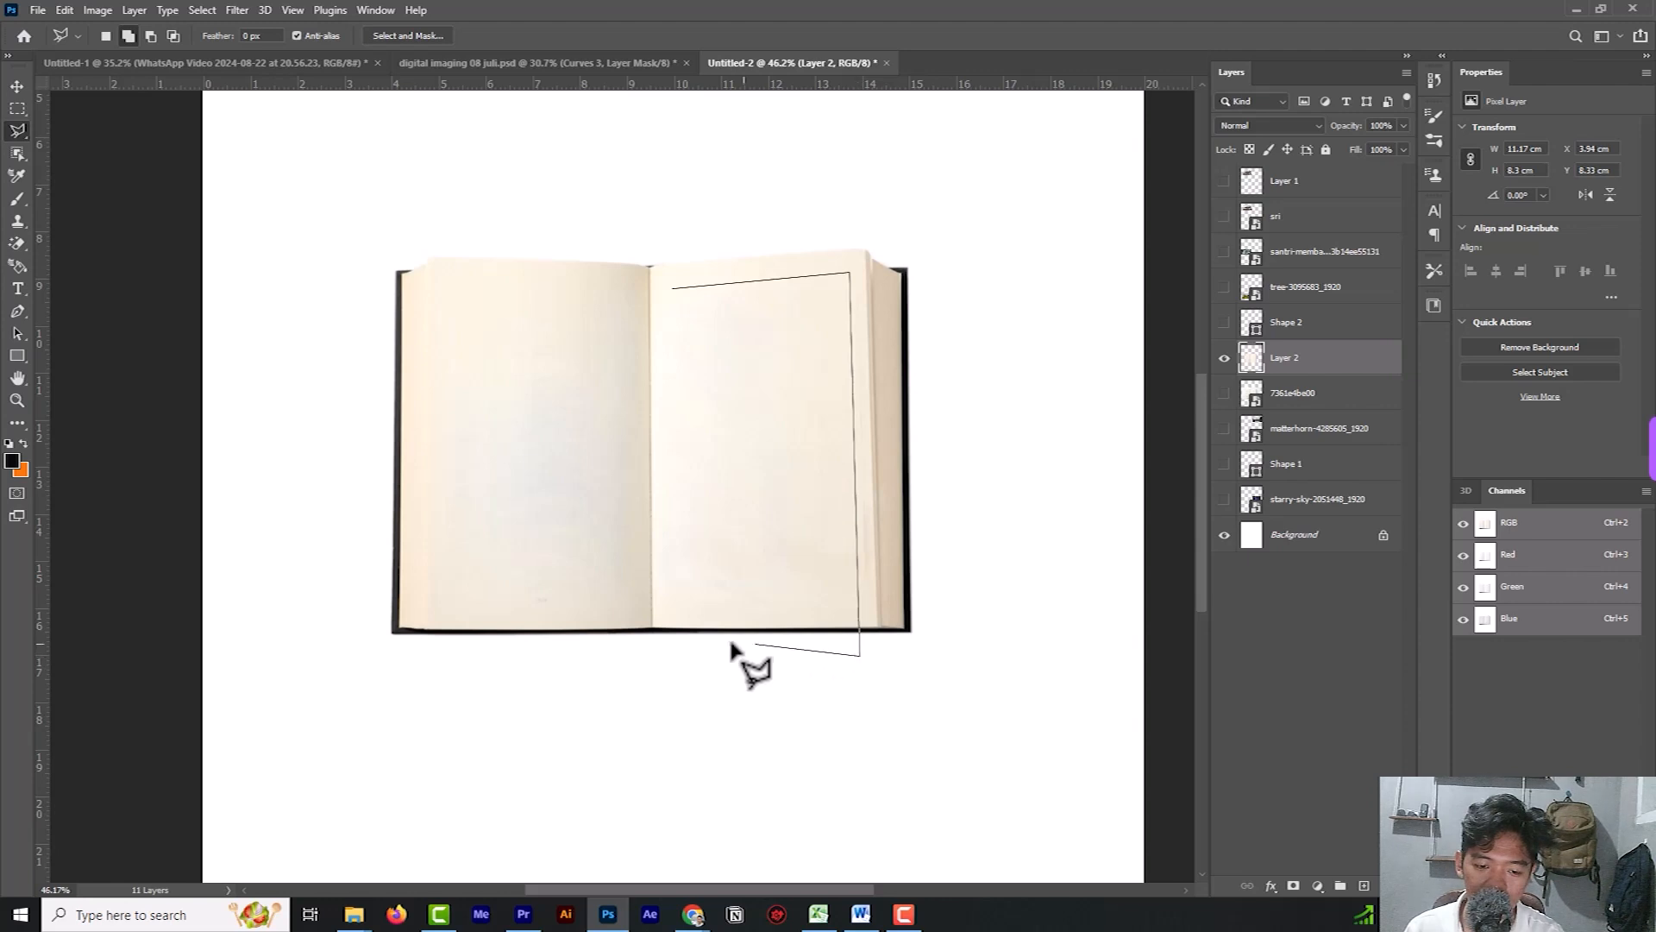
{"action": "left_click", "coordinate": [667, 655]}
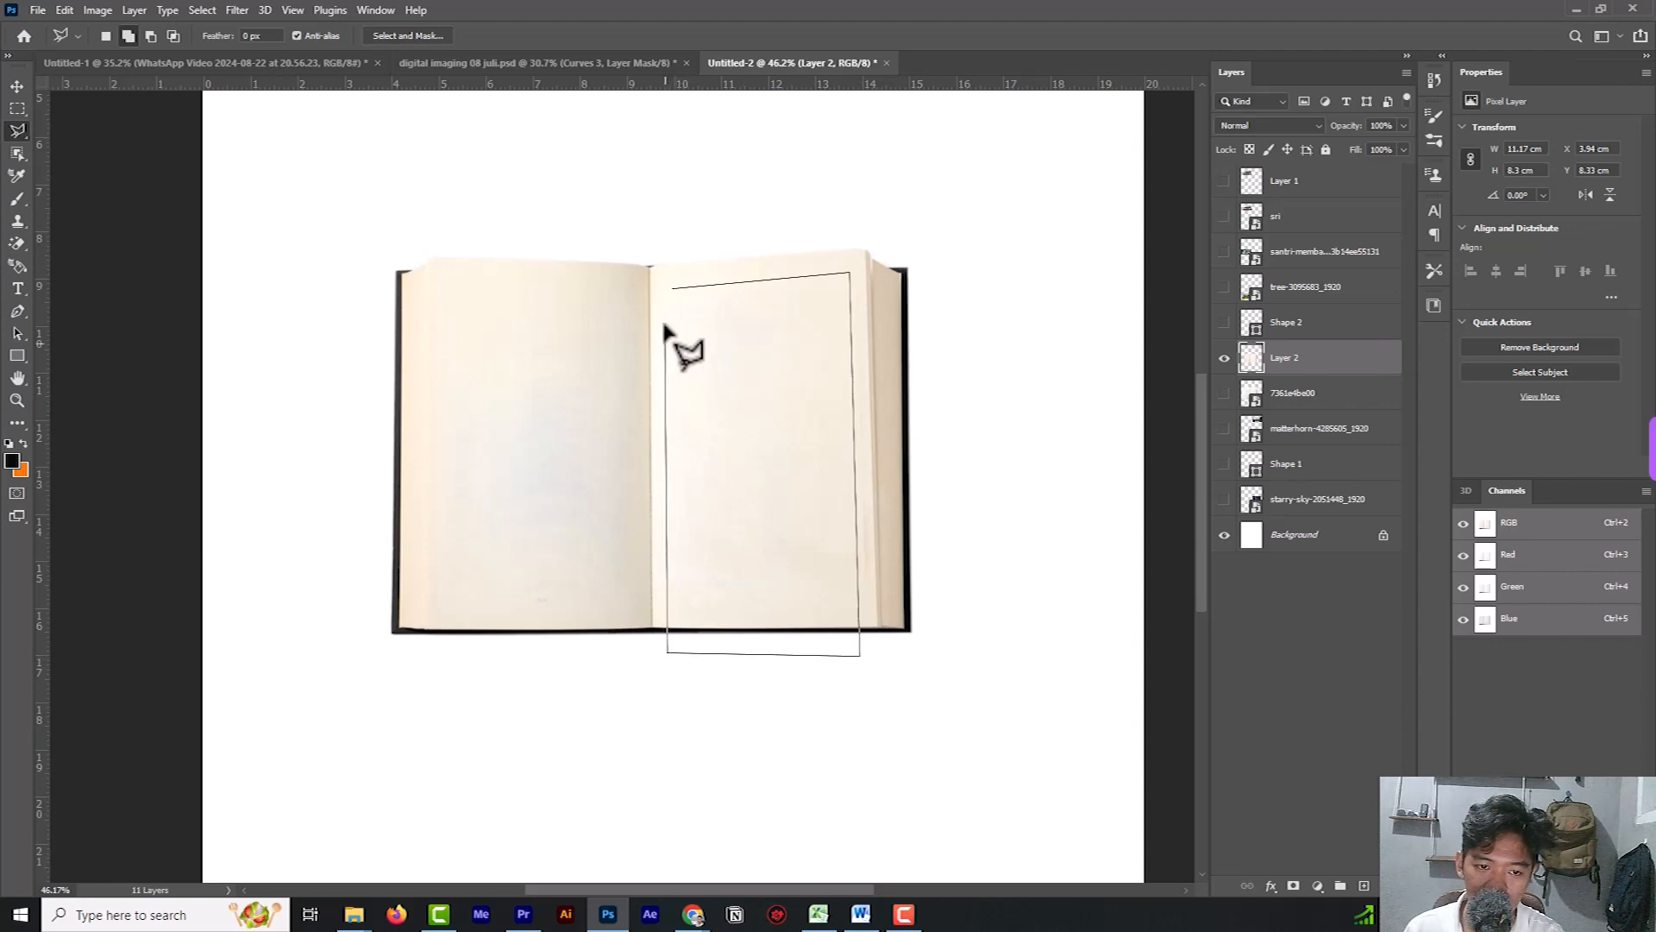
{"action": "left_click", "coordinate": [671, 294]}
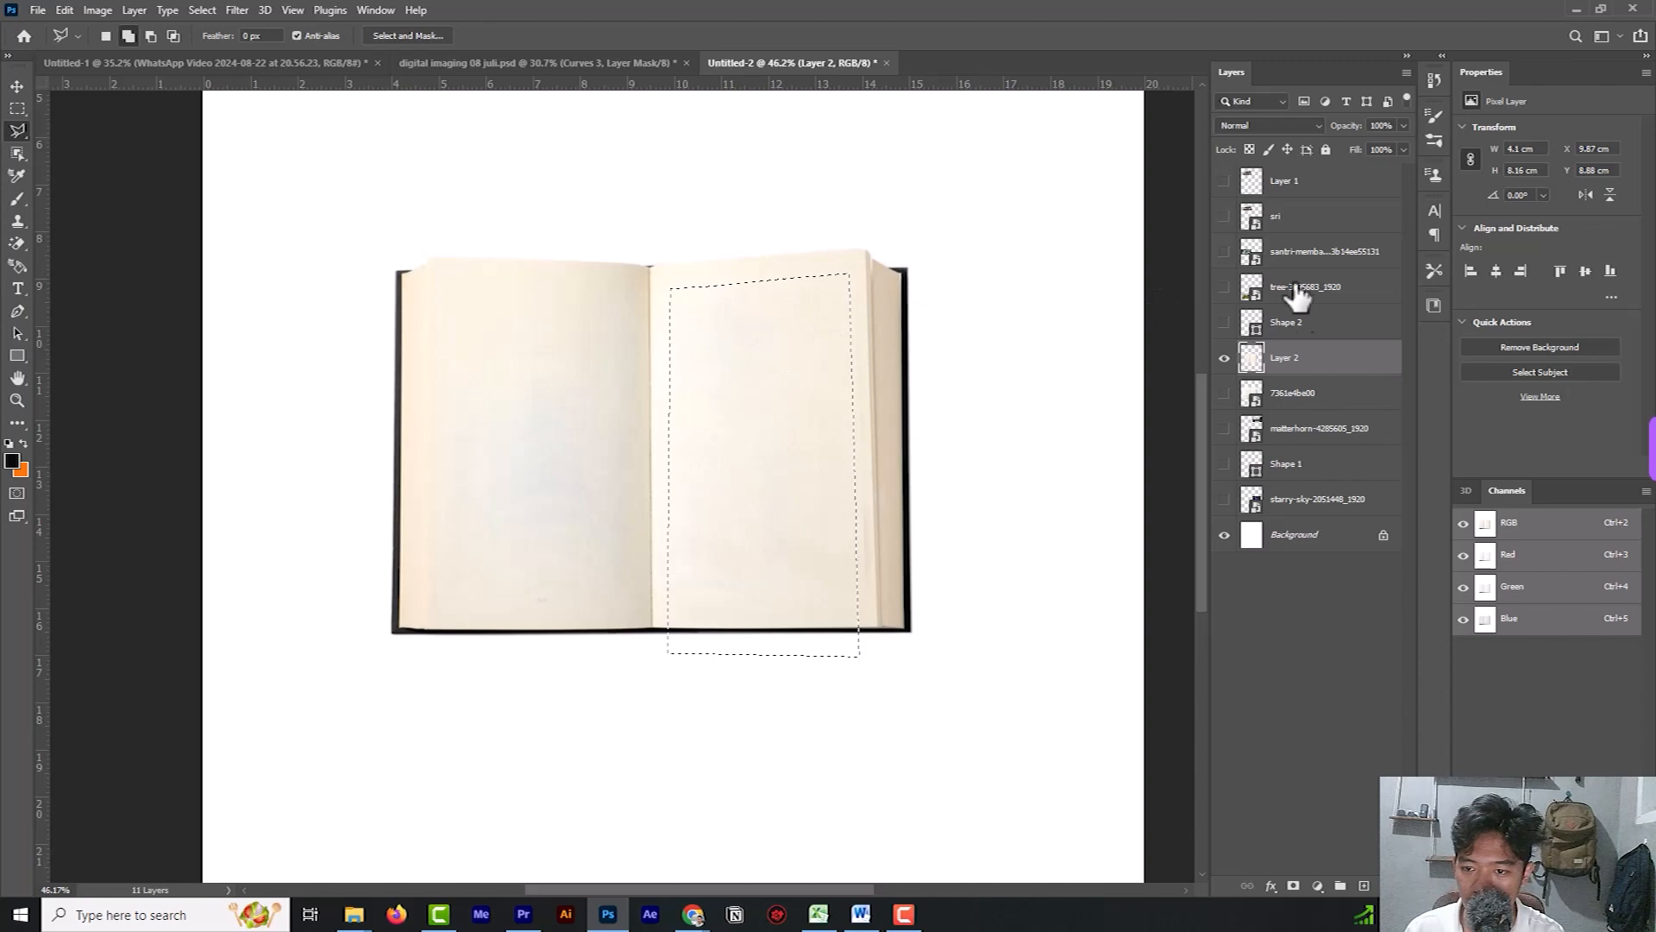
{"action": "key", "text": "Delete"}
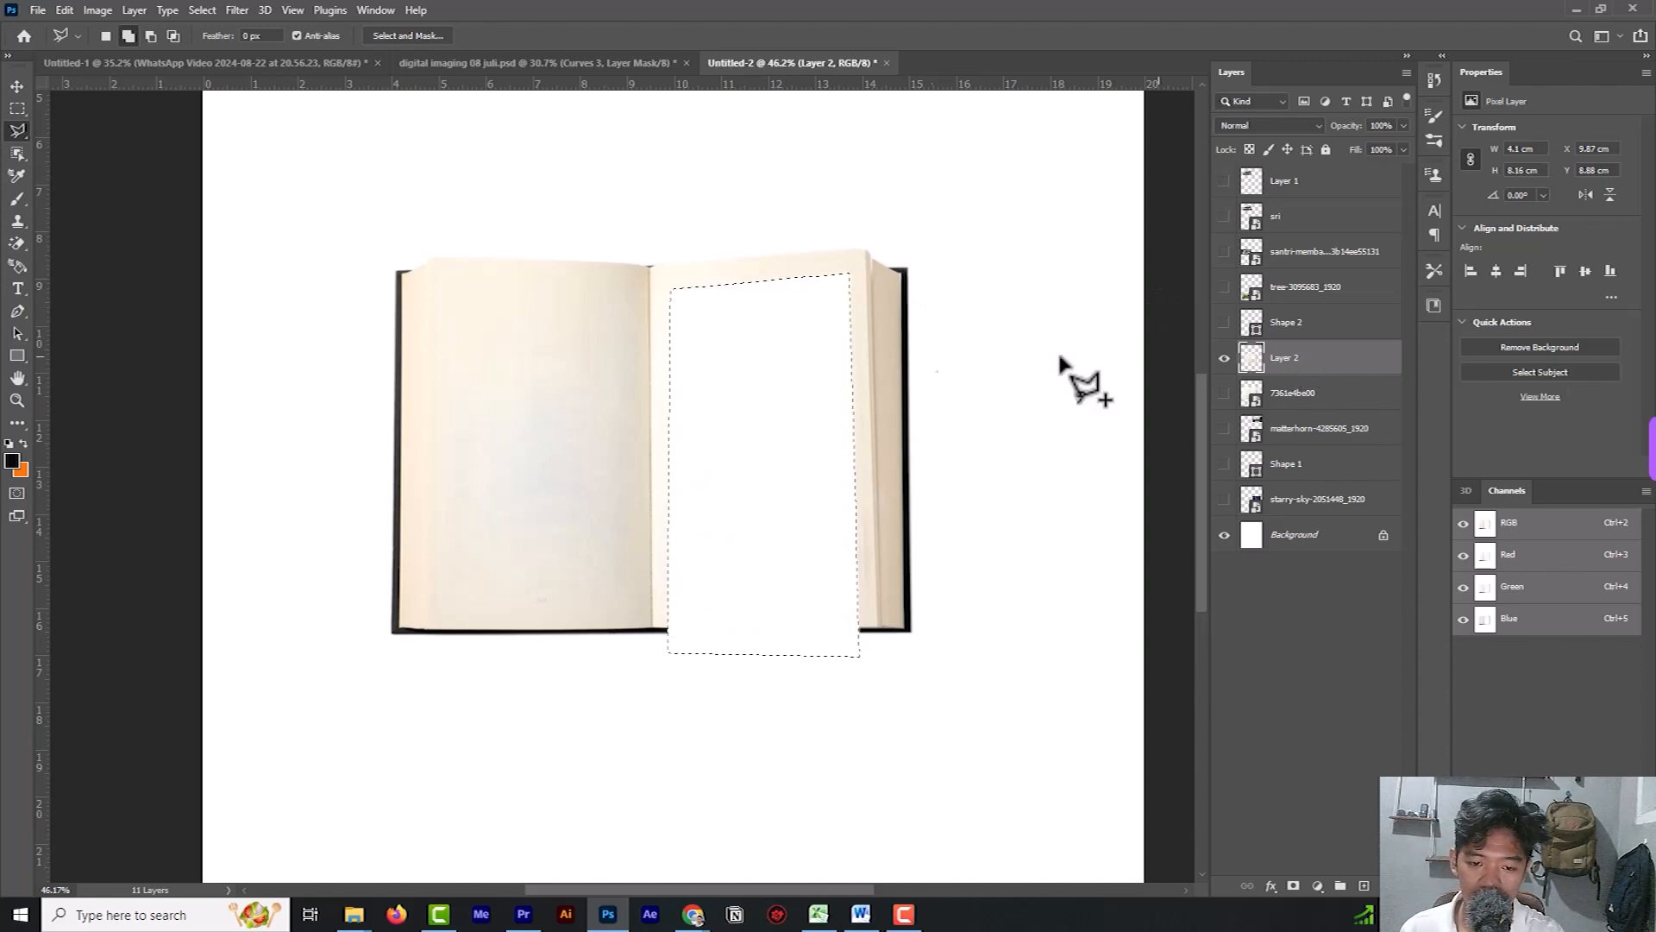
{"action": "left_click", "coordinate": [1224, 535]}
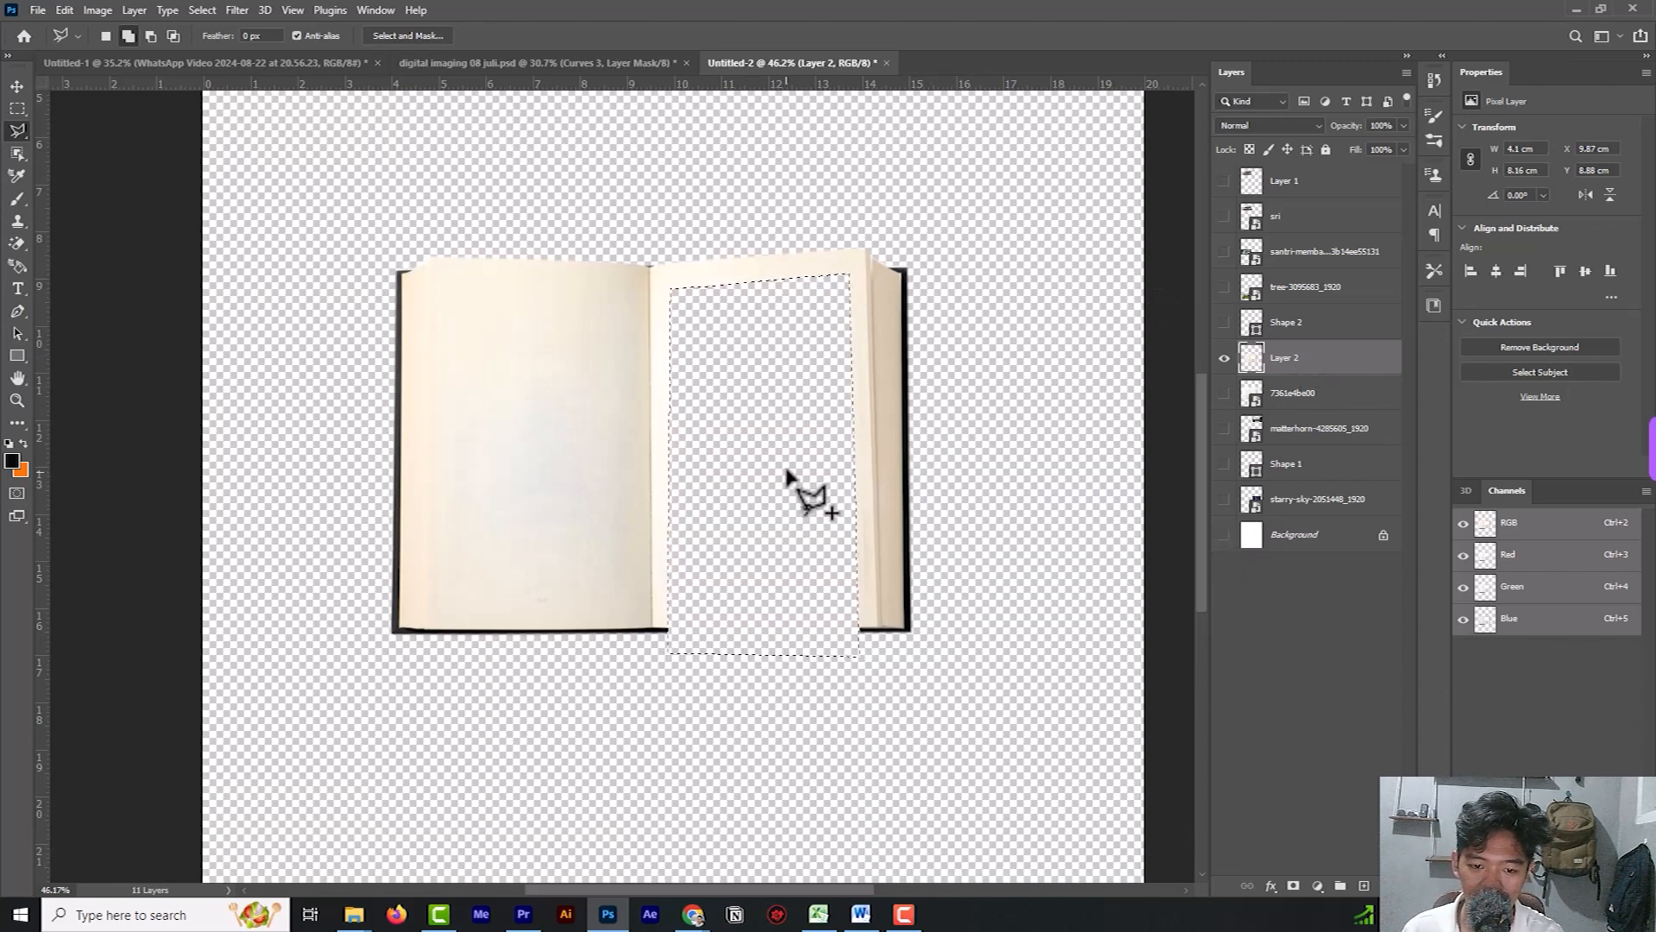
{"action": "key", "text": "ctrl+d"}
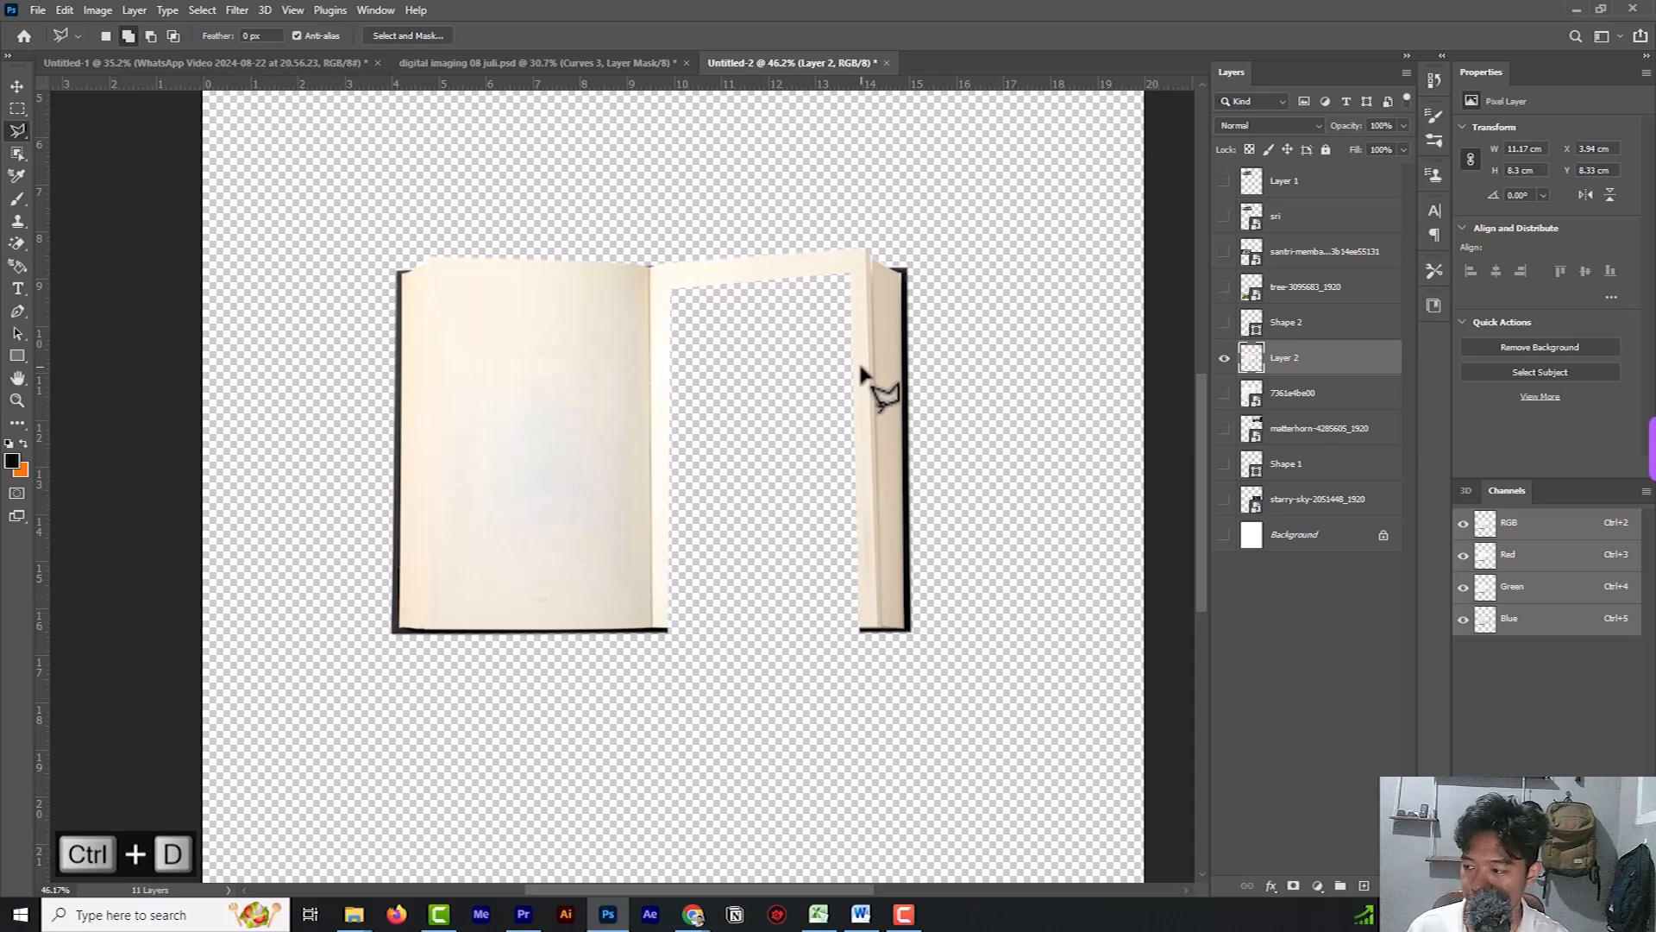
Copy the orange Arabic text page from the digital imaging 08 juli.psd reference into Untitled-2.
{"action": "left_click", "coordinate": [17, 87]}
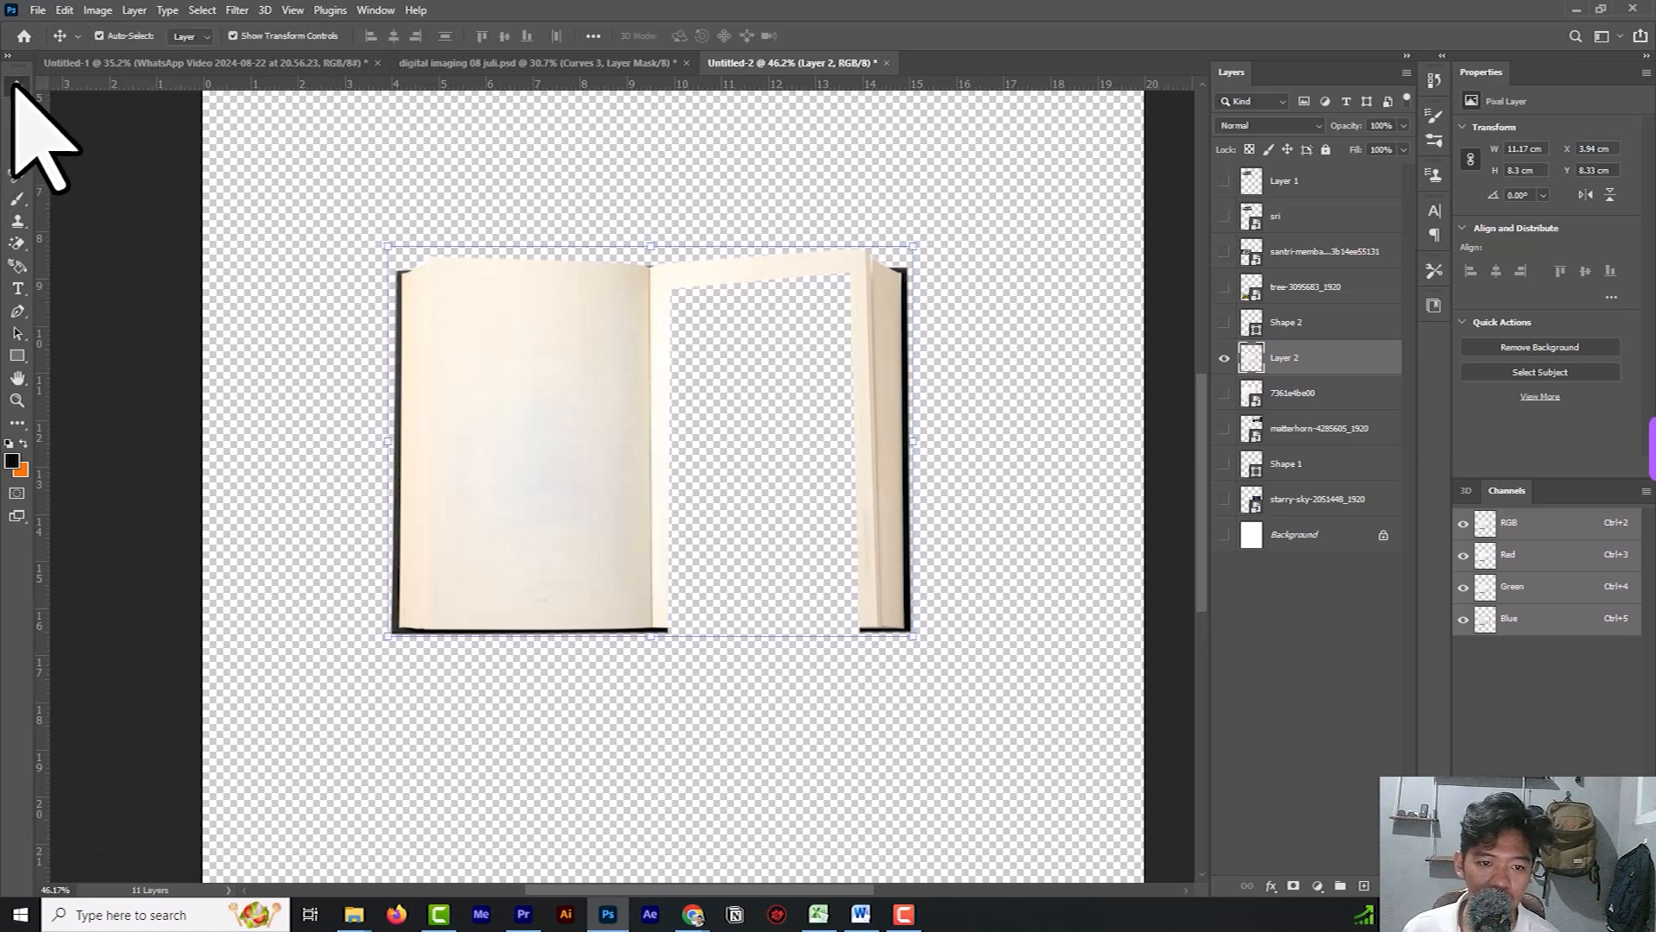
{"action": "left_click", "coordinate": [548, 62]}
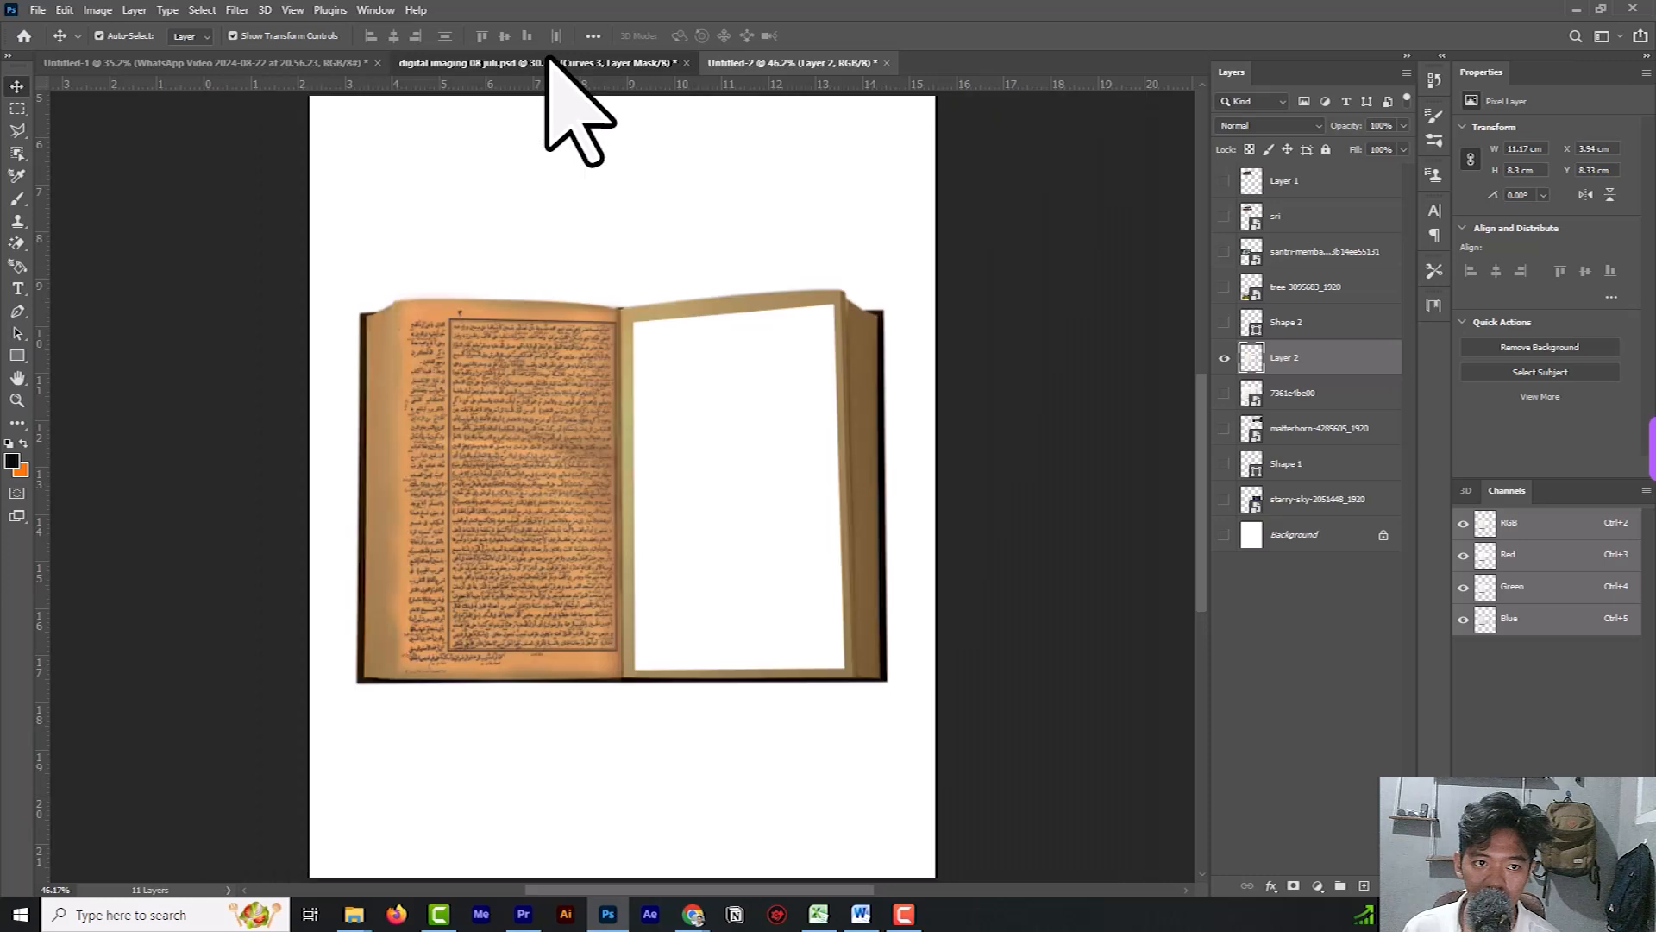
{"action": "left_click_drag", "start_coordinate": [572, 450], "coordinate": [732, 474]}
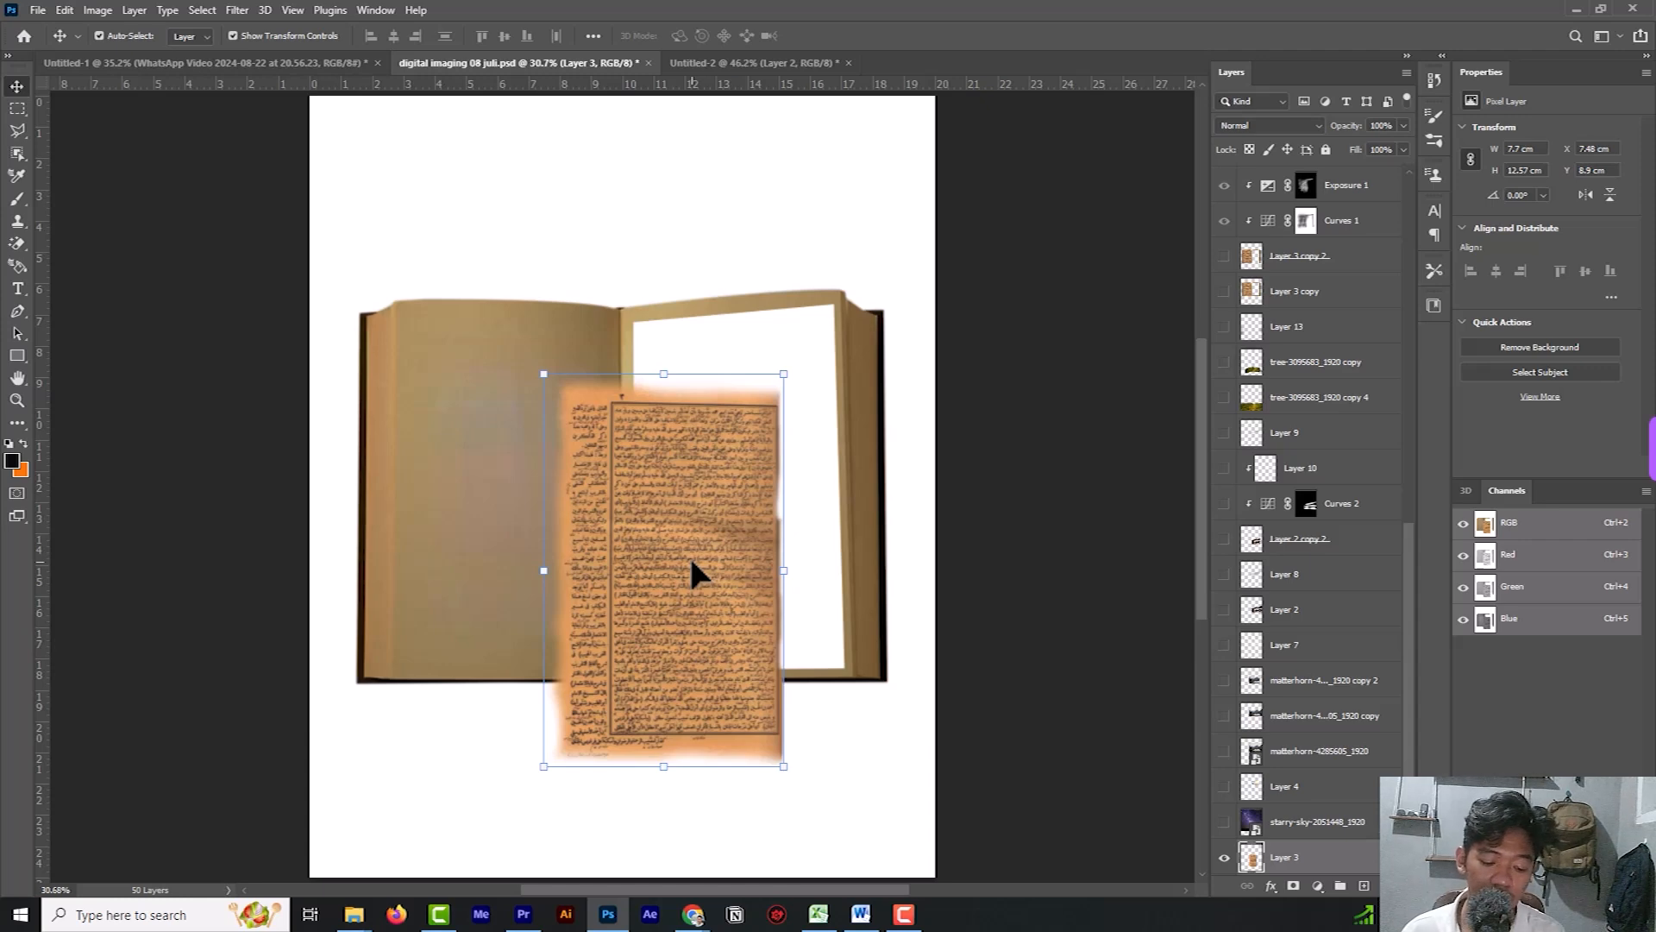
{"action": "left_click_drag", "start_coordinate": [711, 471], "coordinate": [501, 352]}
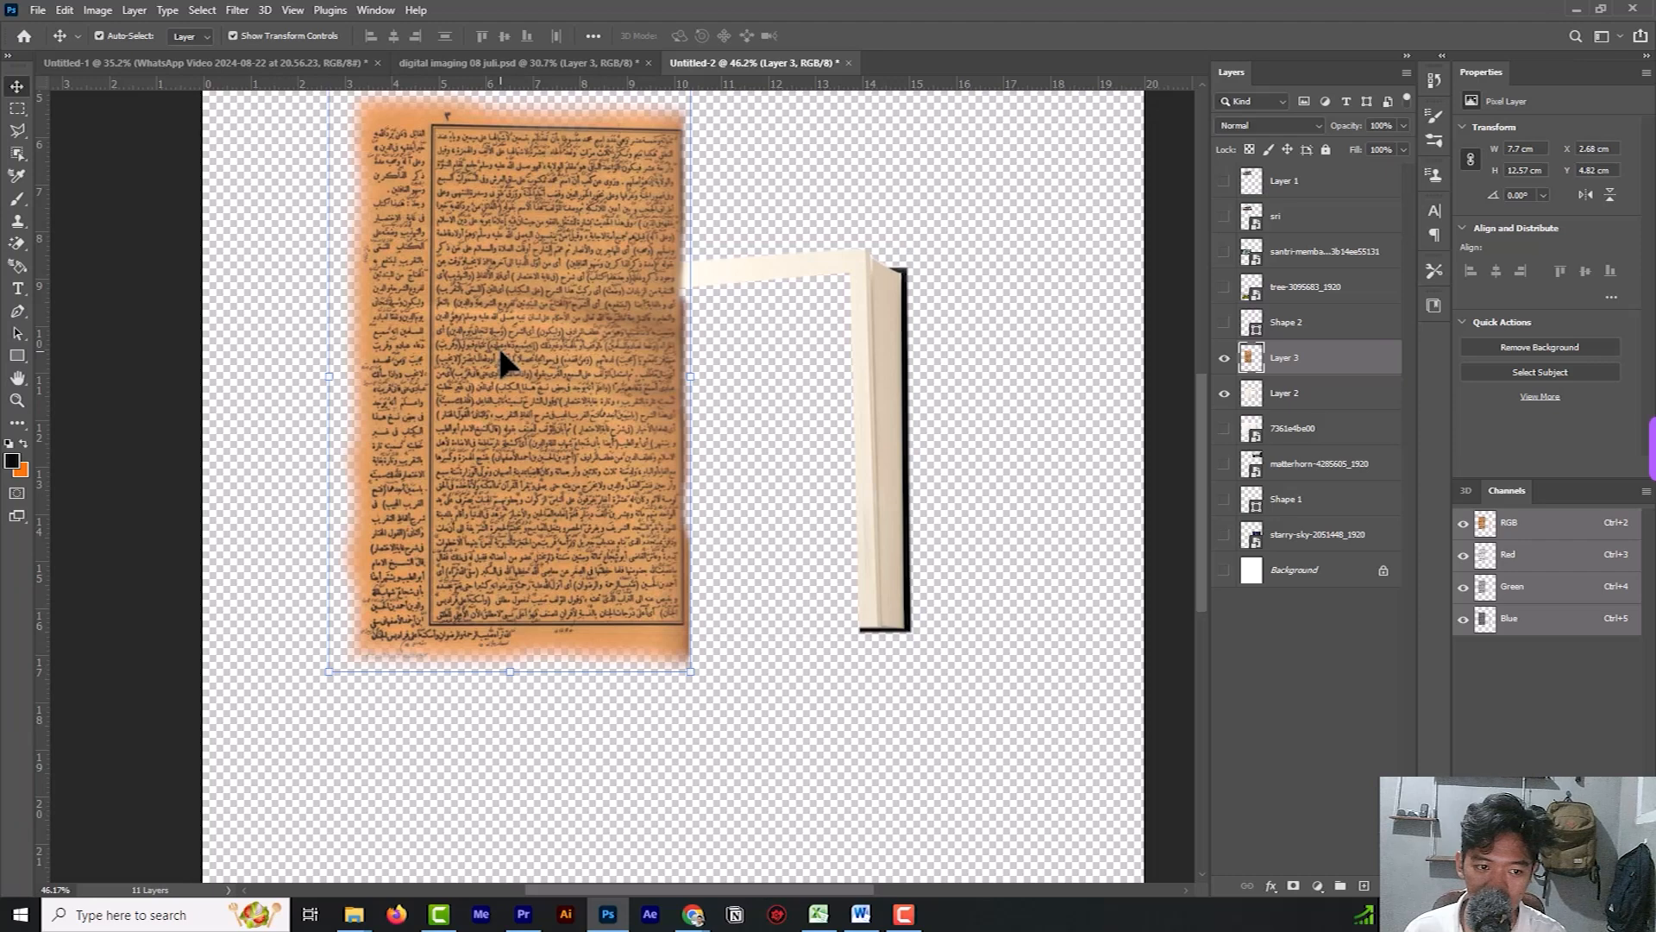
Scale the Arabic text page to about 60% and fit it over the book's left page.
{"action": "left_click_drag", "start_coordinate": [485, 205], "coordinate": [483, 292]}
{"action": "left_click_drag", "start_coordinate": [328, 166], "coordinate": [447, 363]}
{"action": "left_click_drag", "start_coordinate": [602, 528], "coordinate": [557, 416]}
{"action": "left_click_drag", "start_coordinate": [636, 239], "coordinate": [623, 279]}
{"action": "key", "text": "ctrl+z"}
{"action": "left_click_drag", "start_coordinate": [549, 375], "coordinate": [561, 361]}
{"action": "left_click_drag", "start_coordinate": [408, 635], "coordinate": [419, 613]}
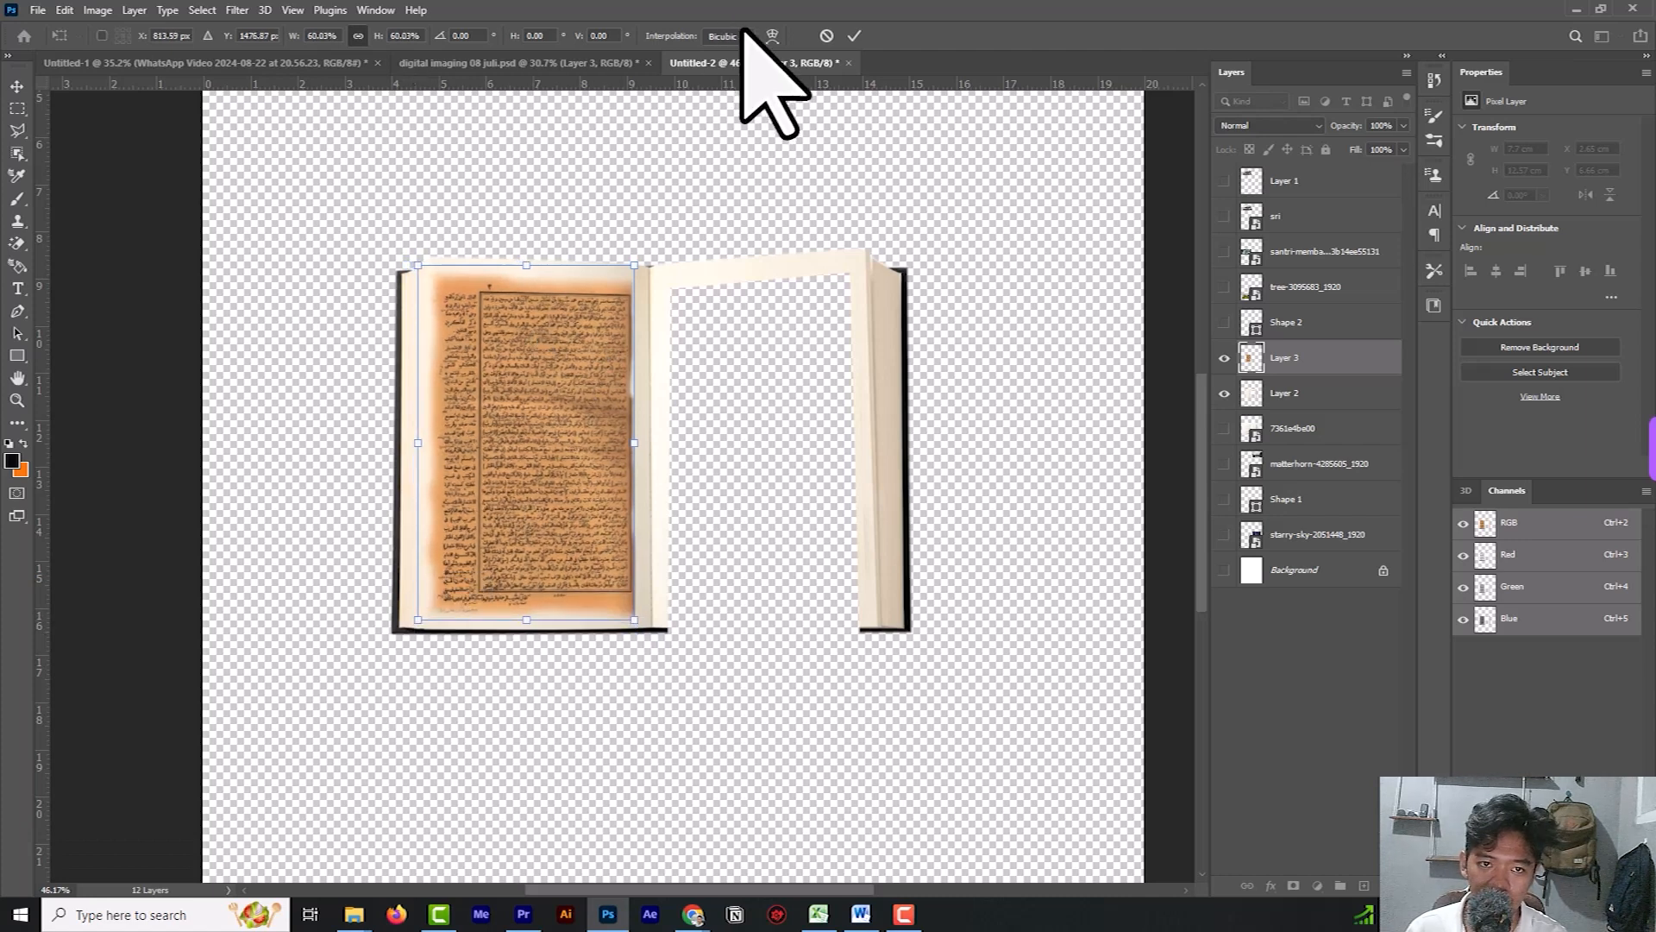
{"action": "left_click", "coordinate": [854, 35]}
Apply Brightness/Contrast to the book on Layer 2 with brightness -31 and contrast -21.
{"action": "left_click", "coordinate": [898, 328]}
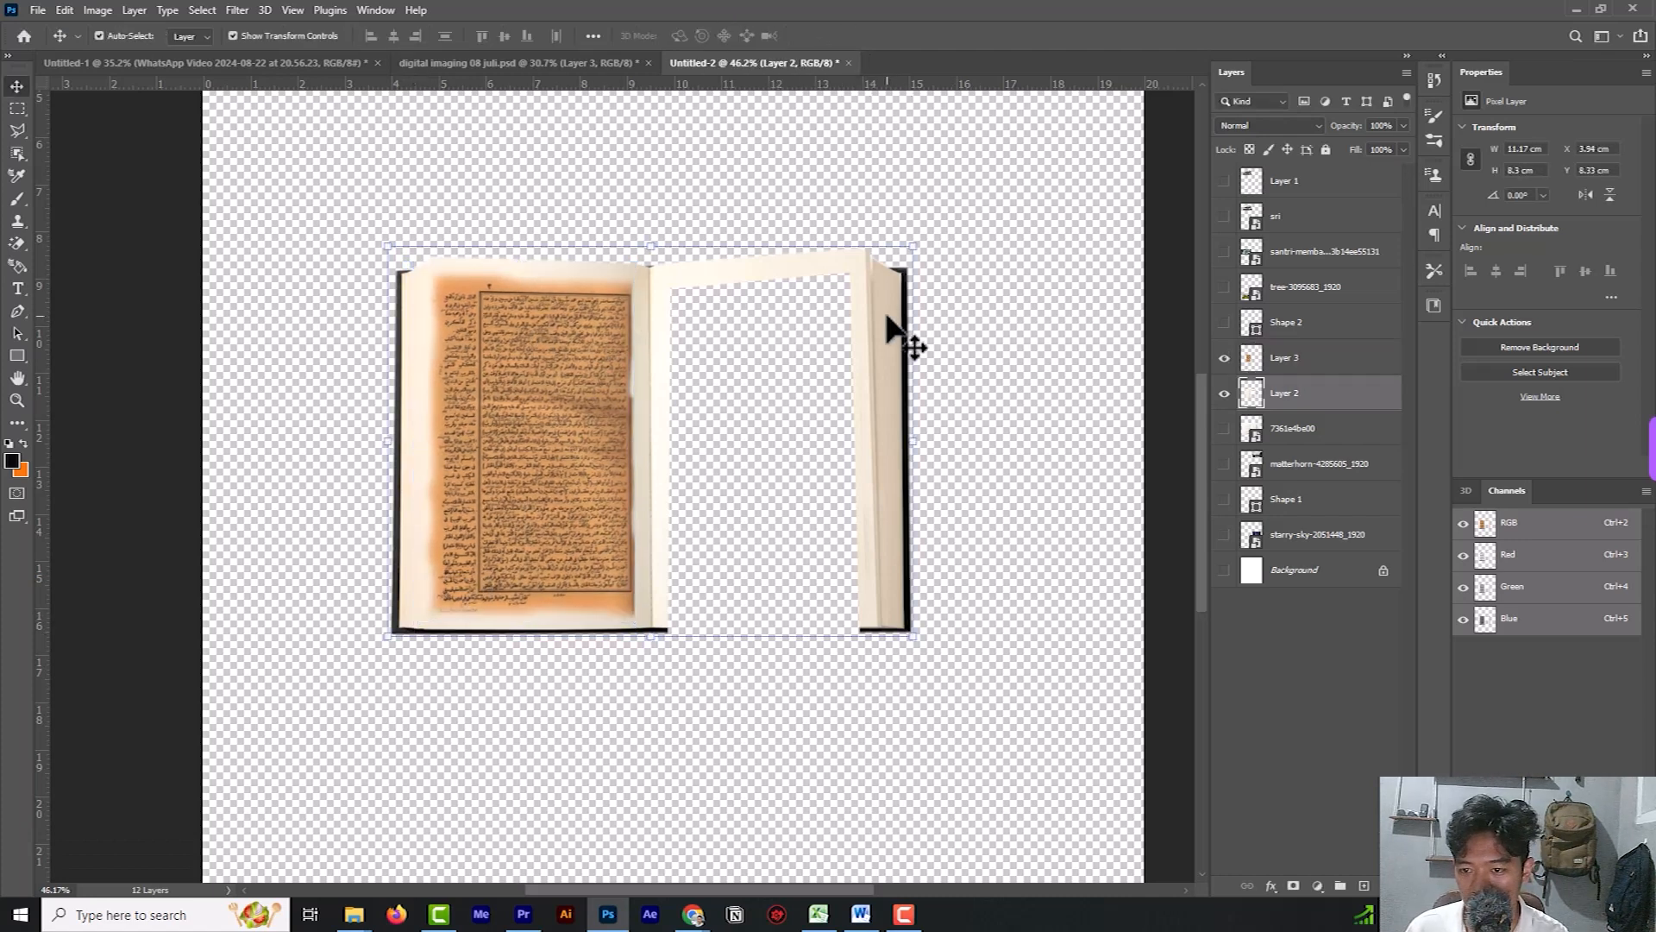
{"action": "left_click", "coordinate": [97, 9]}
{"action": "mouse_move", "coordinate": [138, 54]}
{"action": "left_click", "coordinate": [296, 47]}
{"action": "left_click_drag", "start_coordinate": [1139, 317], "coordinate": [1104, 361]}
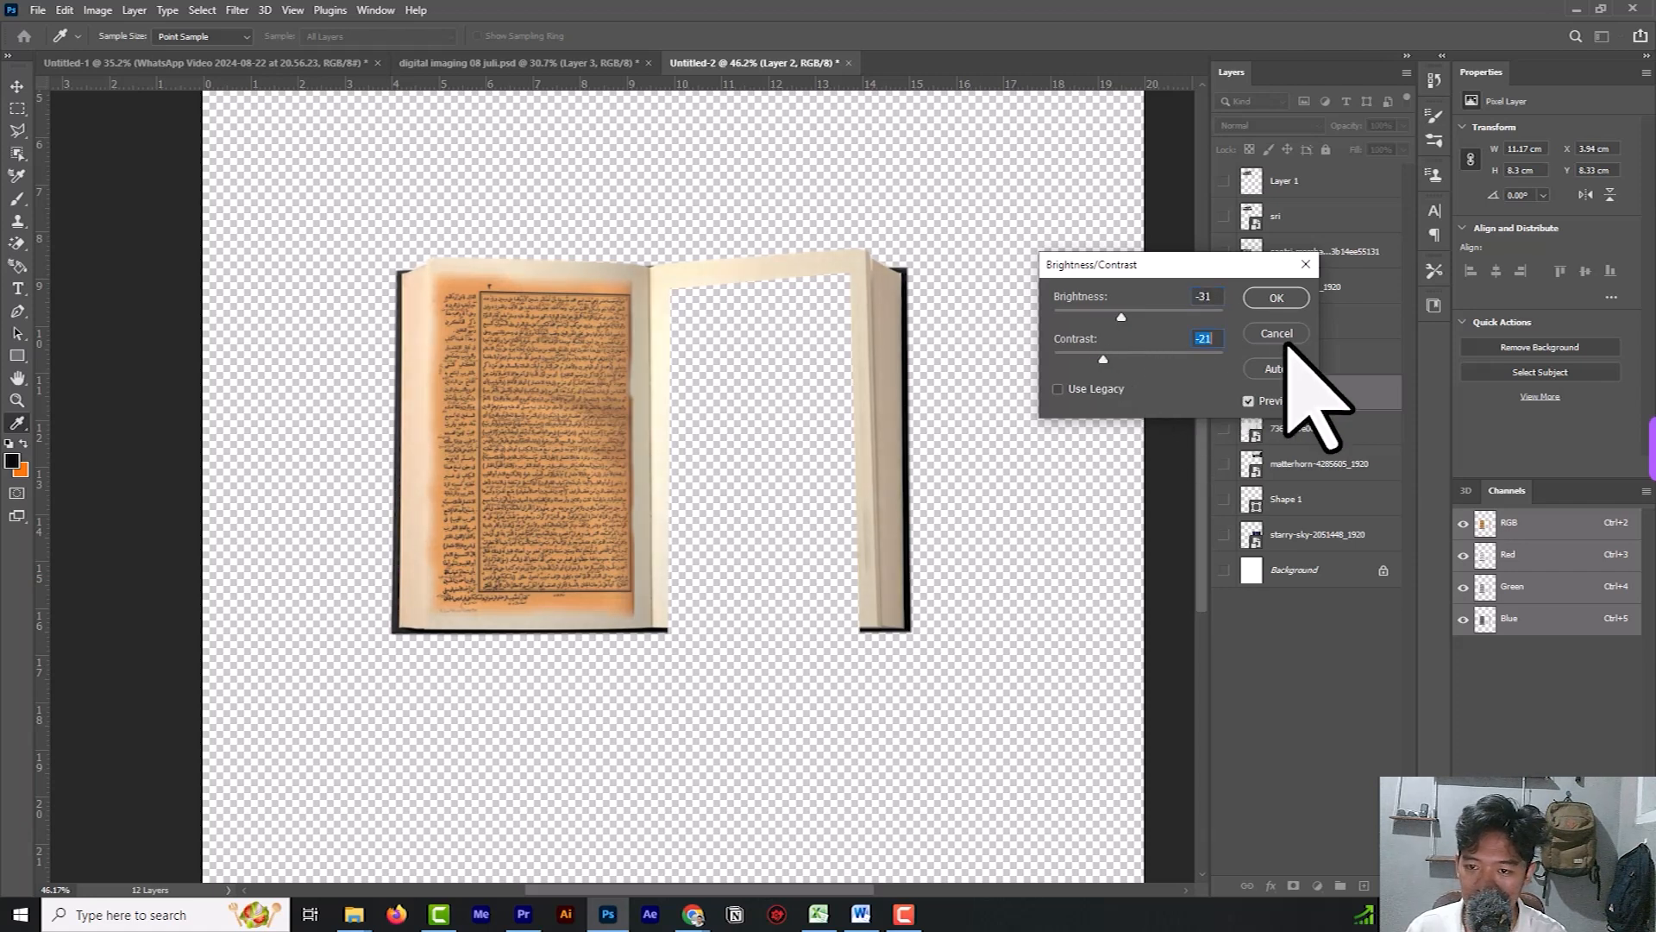
{"action": "left_click", "coordinate": [1277, 297]}
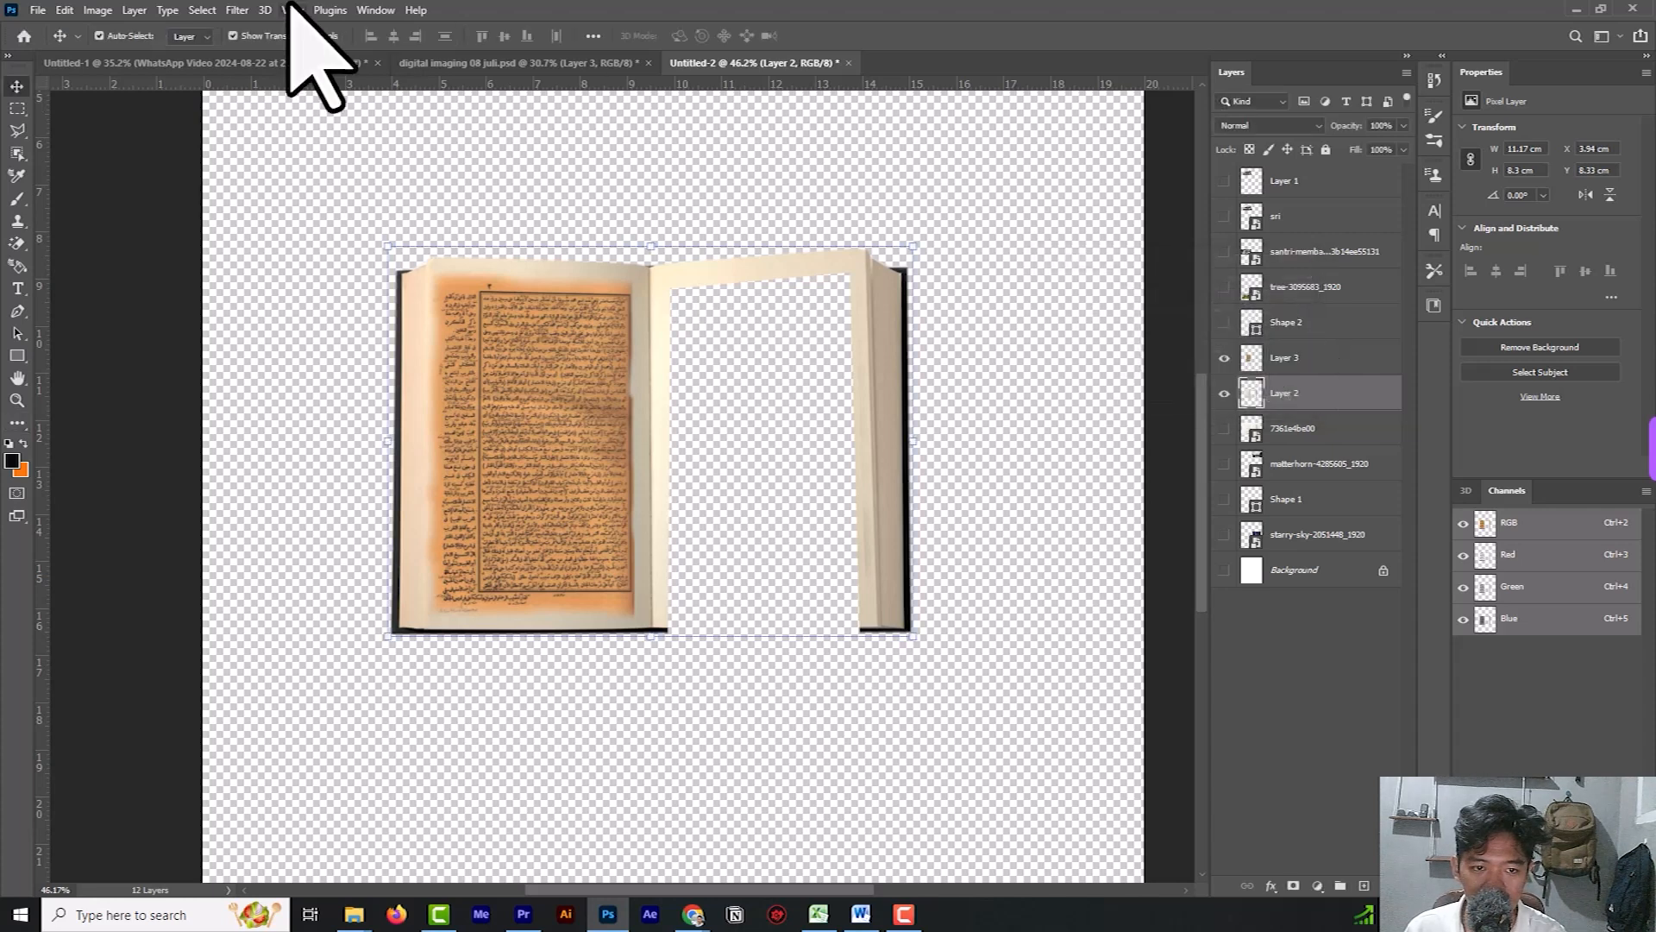
Try a Hue/Saturation adjustment on the book on Layer 2 with hue +13, saturation 0 and lightness -5.
{"action": "left_click", "coordinate": [97, 11]}
{"action": "mouse_move", "coordinate": [121, 55]}
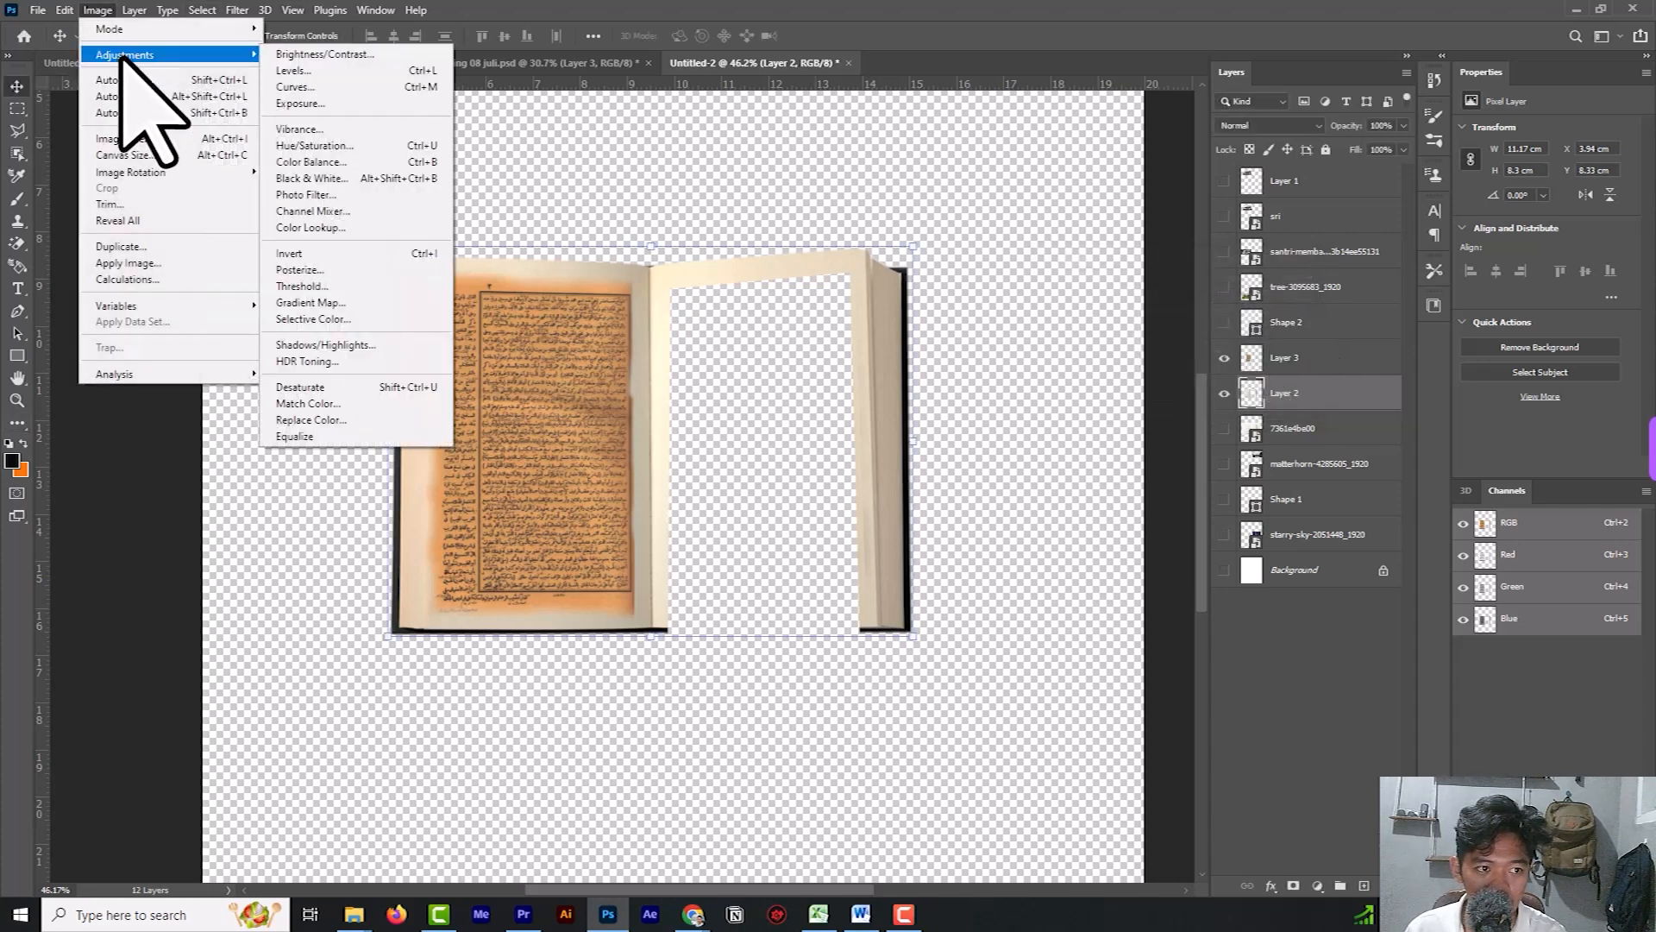
{"action": "left_click", "coordinate": [343, 147]}
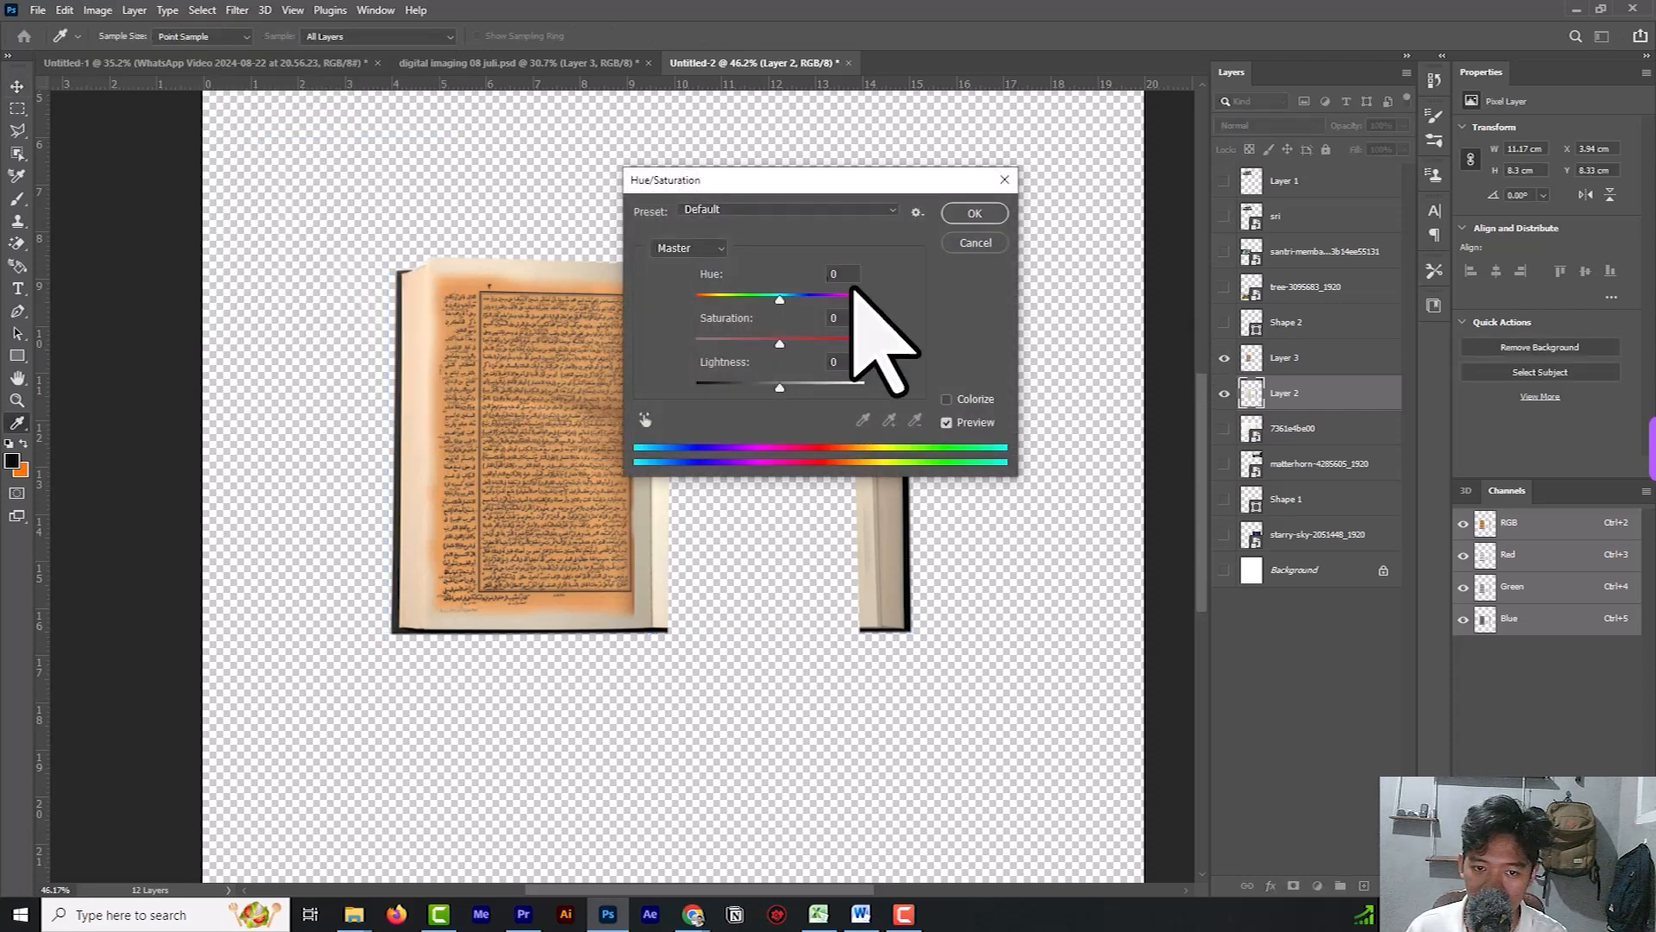
{"action": "left_click_drag", "start_coordinate": [855, 180], "coordinate": [1237, 239]}
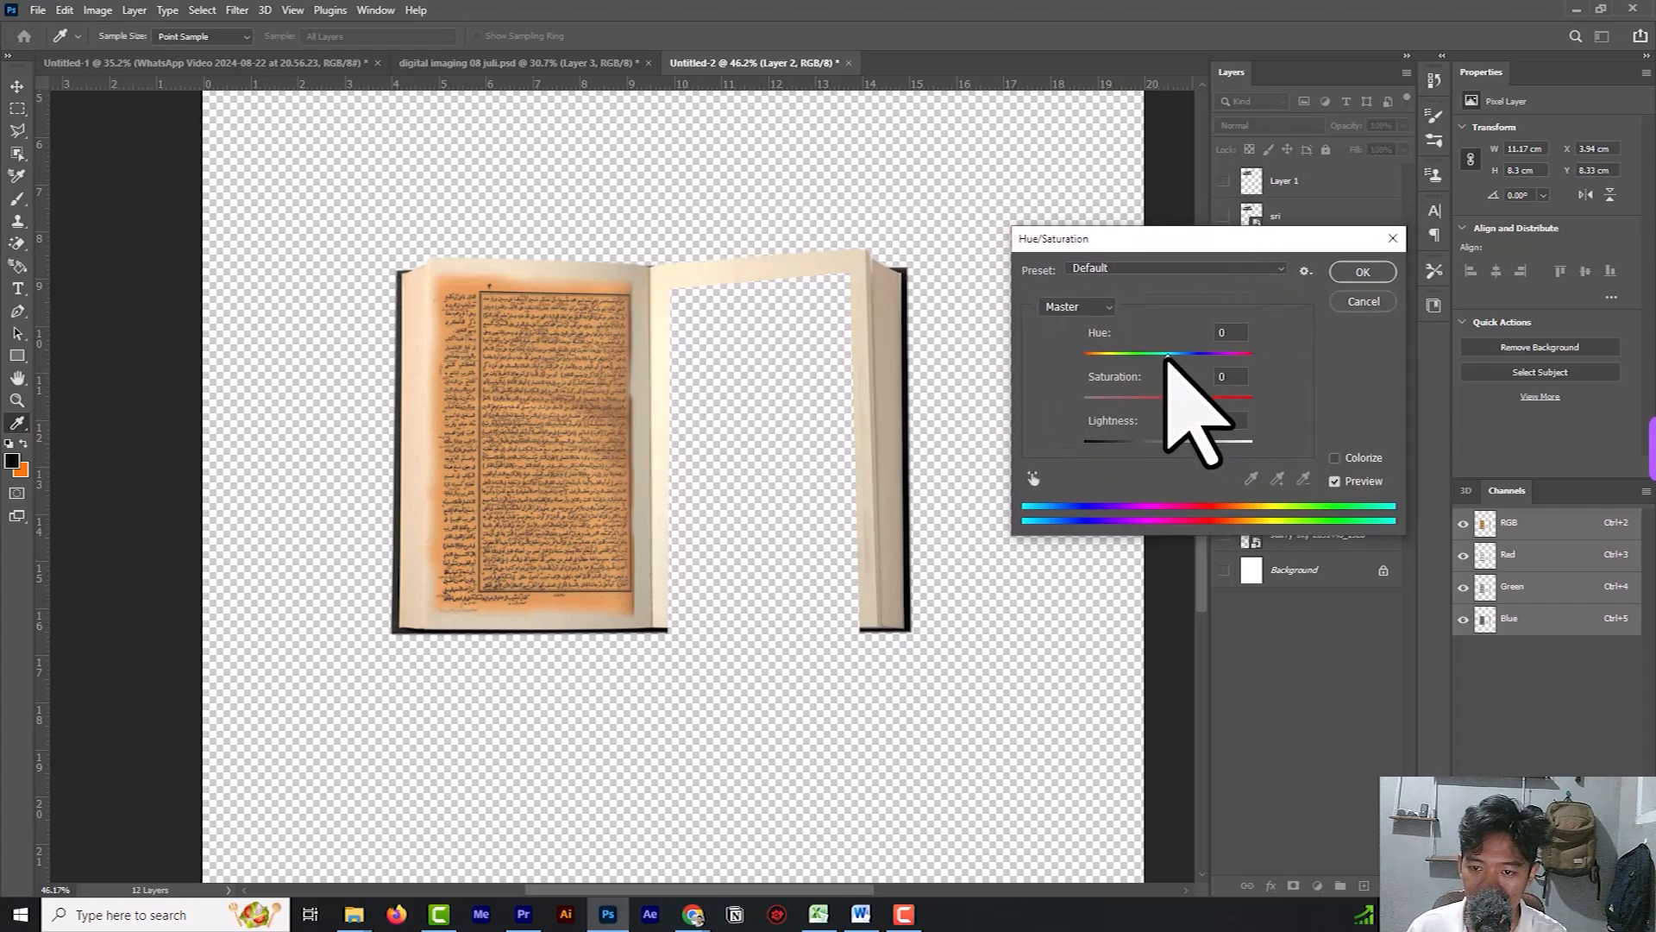
{"action": "left_click_drag", "start_coordinate": [1167, 358], "coordinate": [1125, 401]}
{"action": "key", "text": "ctrl+z"}
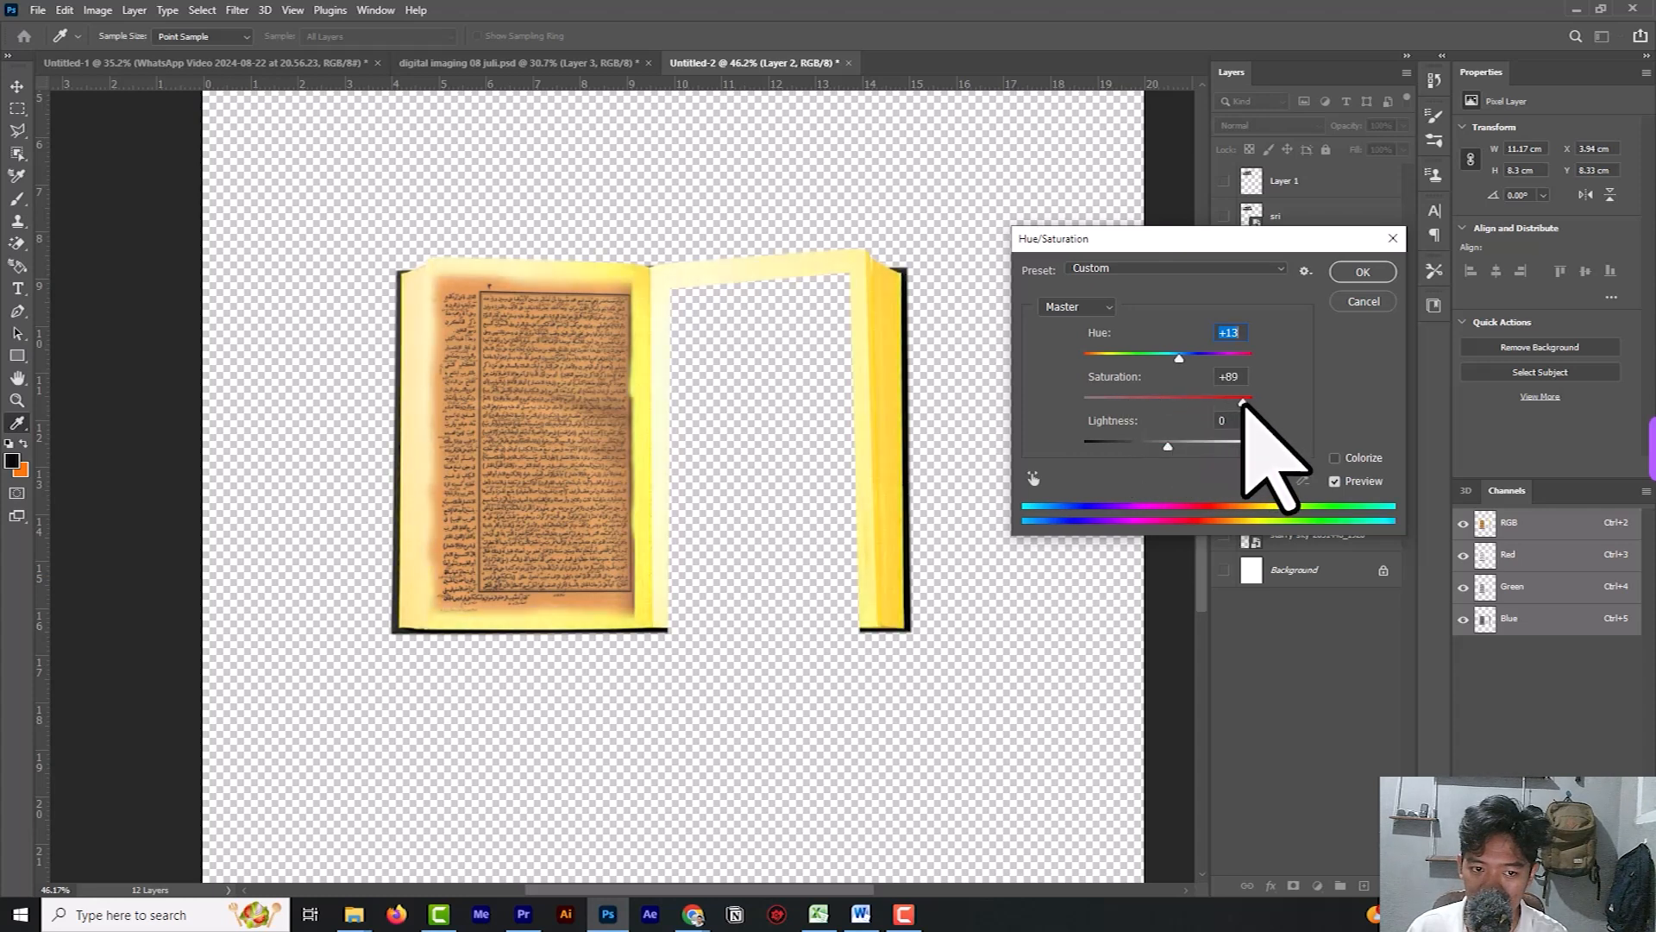
{"action": "mouse_move", "coordinate": [1167, 446]}
{"action": "left_mouse_down"}
{"action": "mouse_move", "coordinate": [1224, 446]}
{"action": "mouse_move", "coordinate": [1137, 446]}
{"action": "mouse_move", "coordinate": [1163, 446]}
{"action": "left_mouse_up"}
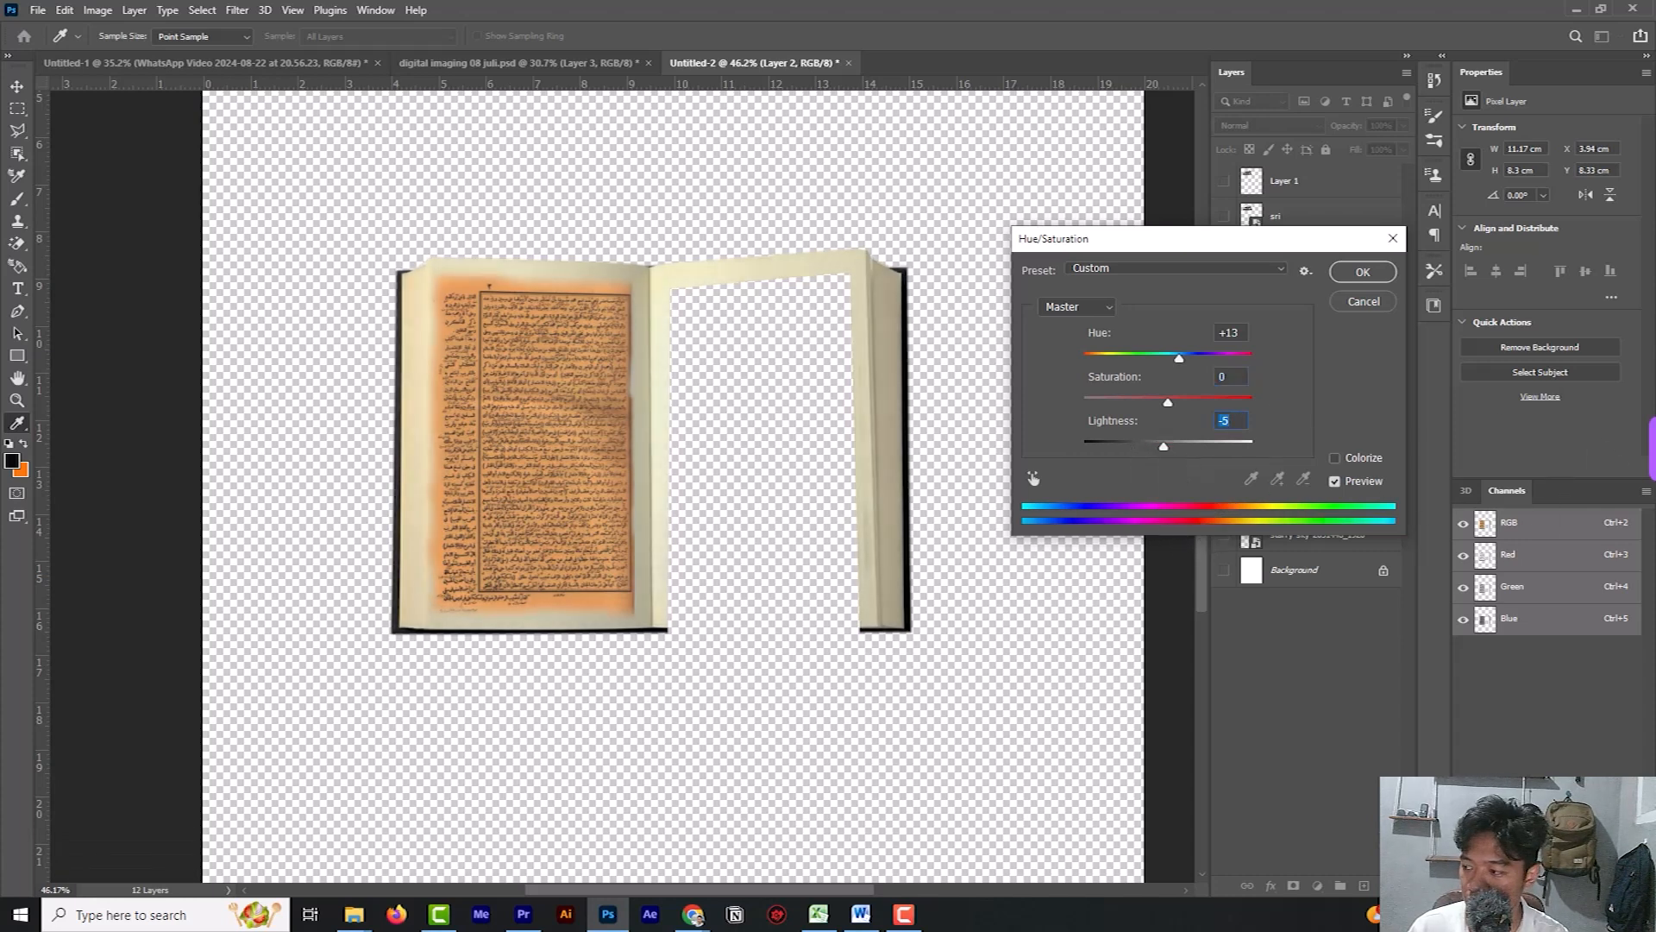
{"action": "key", "text": "Return"}
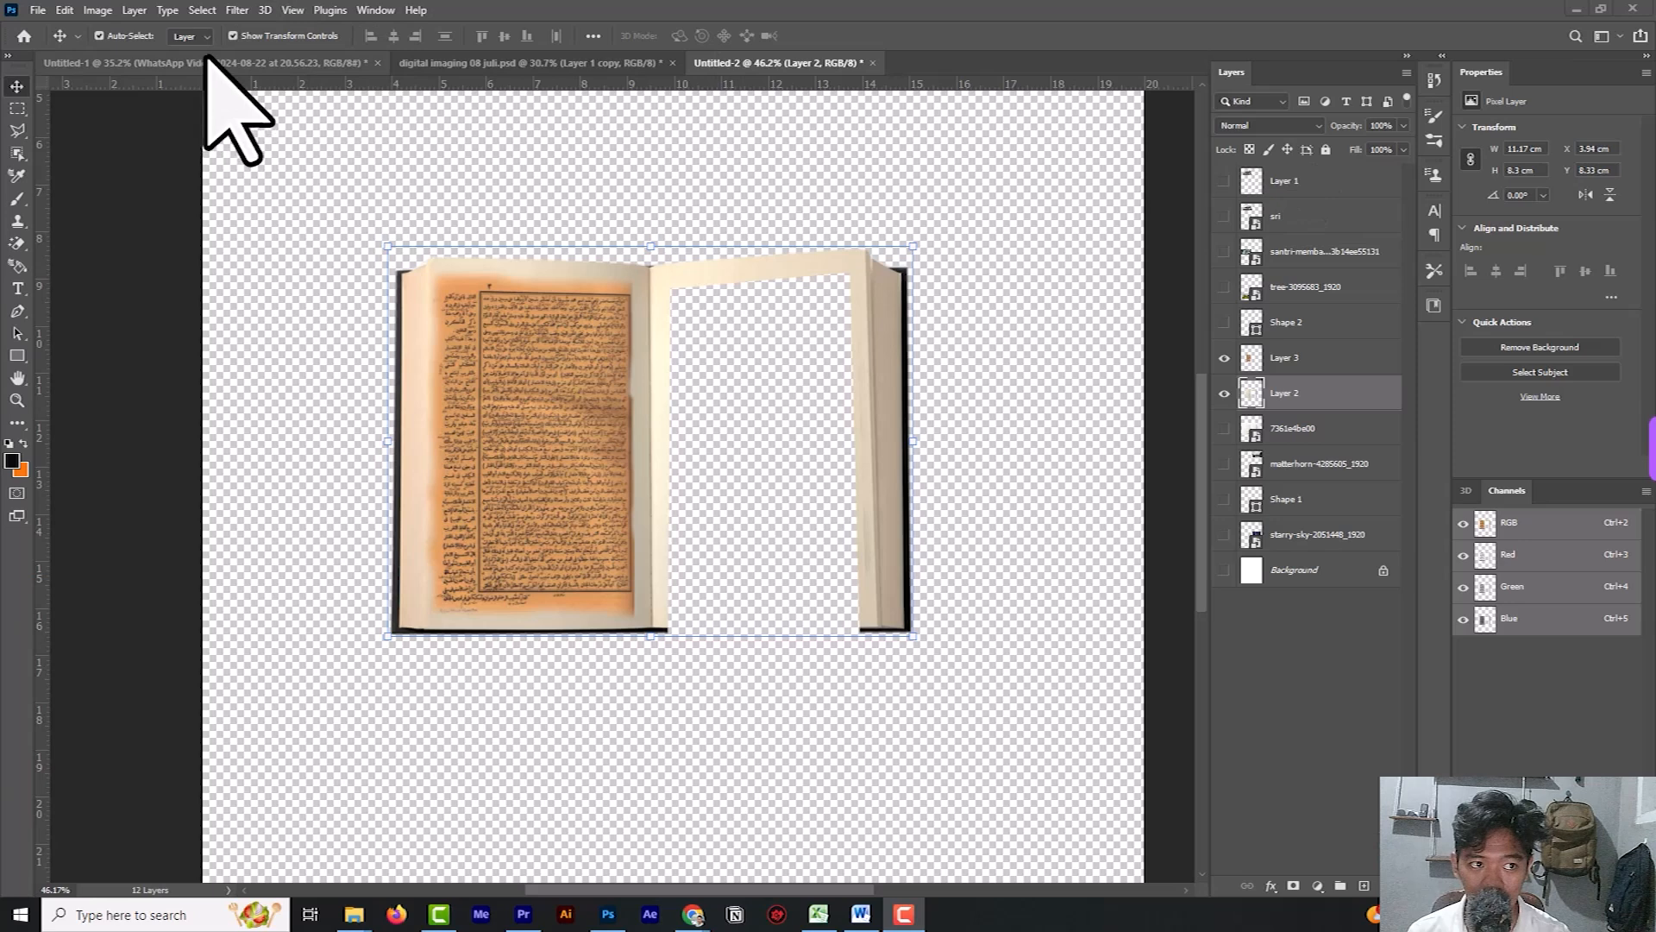
Darken the book on Layer 2 with Levels, setting the midtone input to 0.31 and the white output level to 249.
{"action": "left_click", "coordinate": [100, 10]}
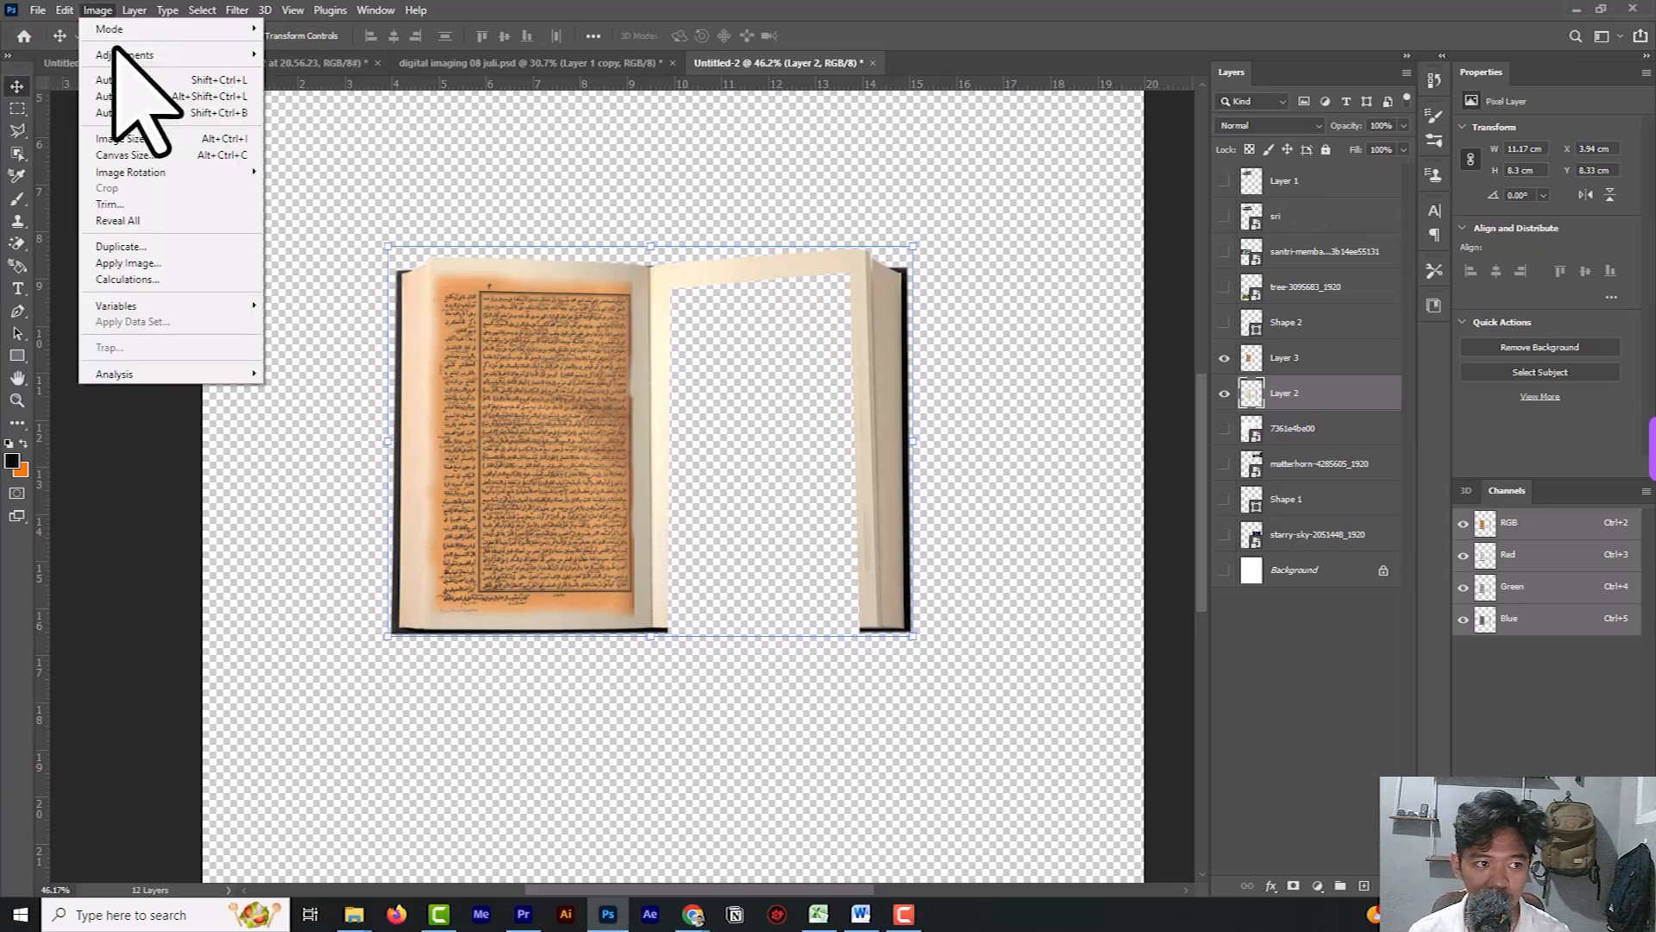
{"action": "left_click", "coordinate": [289, 73]}
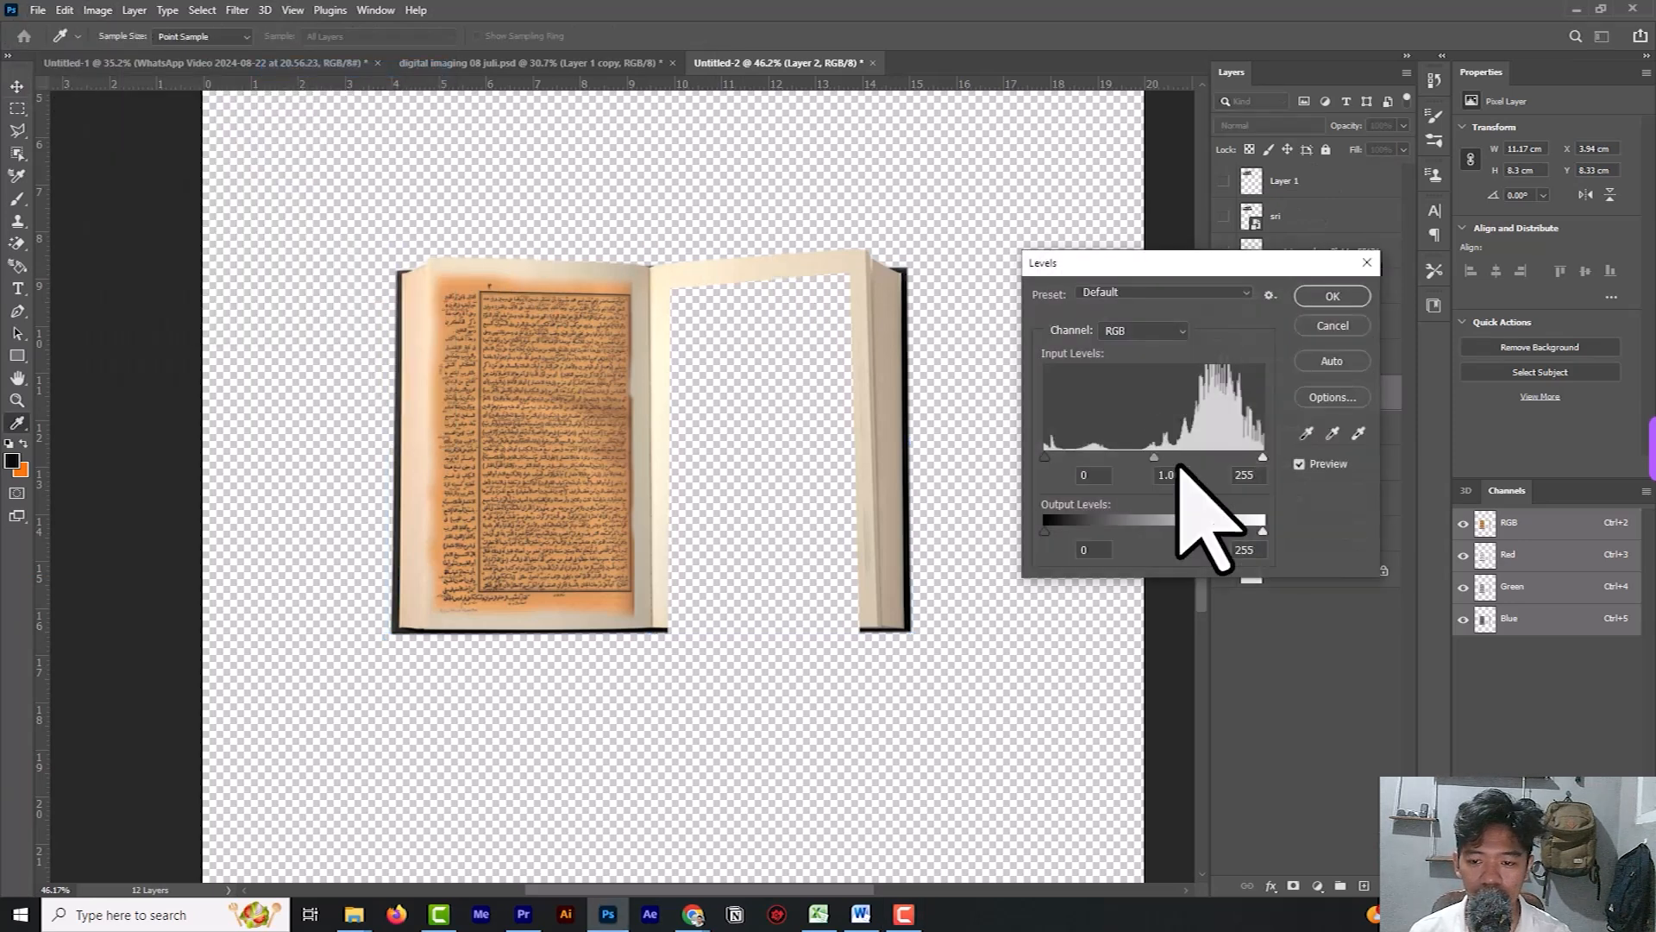
{"action": "left_click_drag", "start_coordinate": [1156, 458], "coordinate": [1231, 460]}
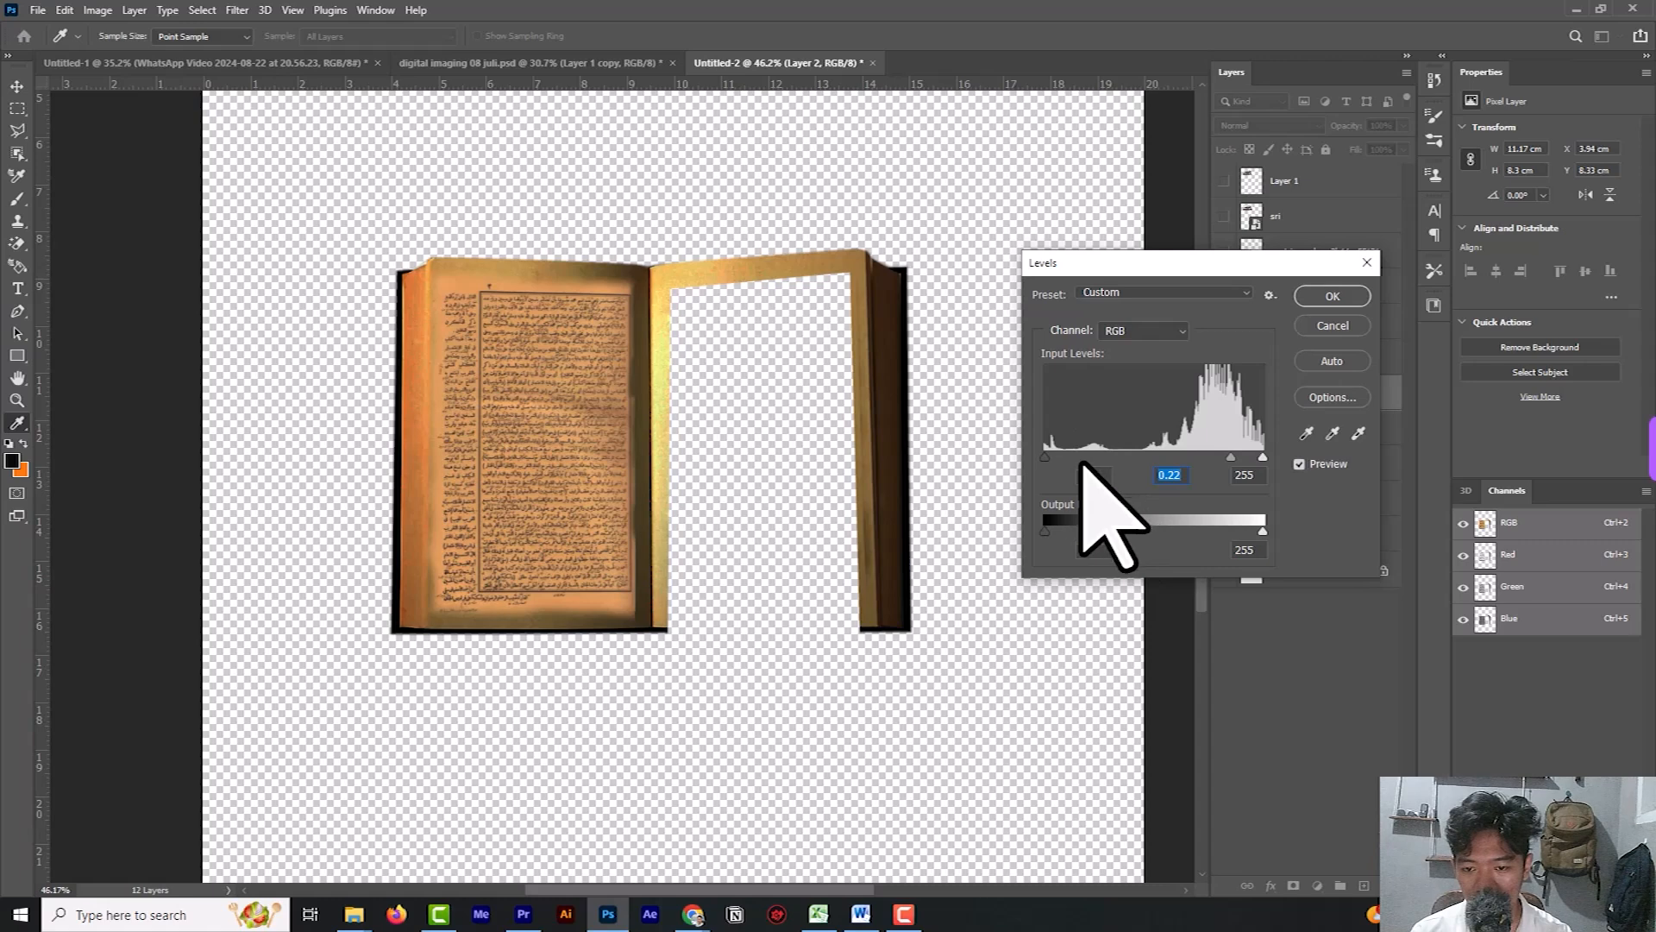
{"action": "left_click_drag", "start_coordinate": [1232, 459], "coordinate": [1218, 460]}
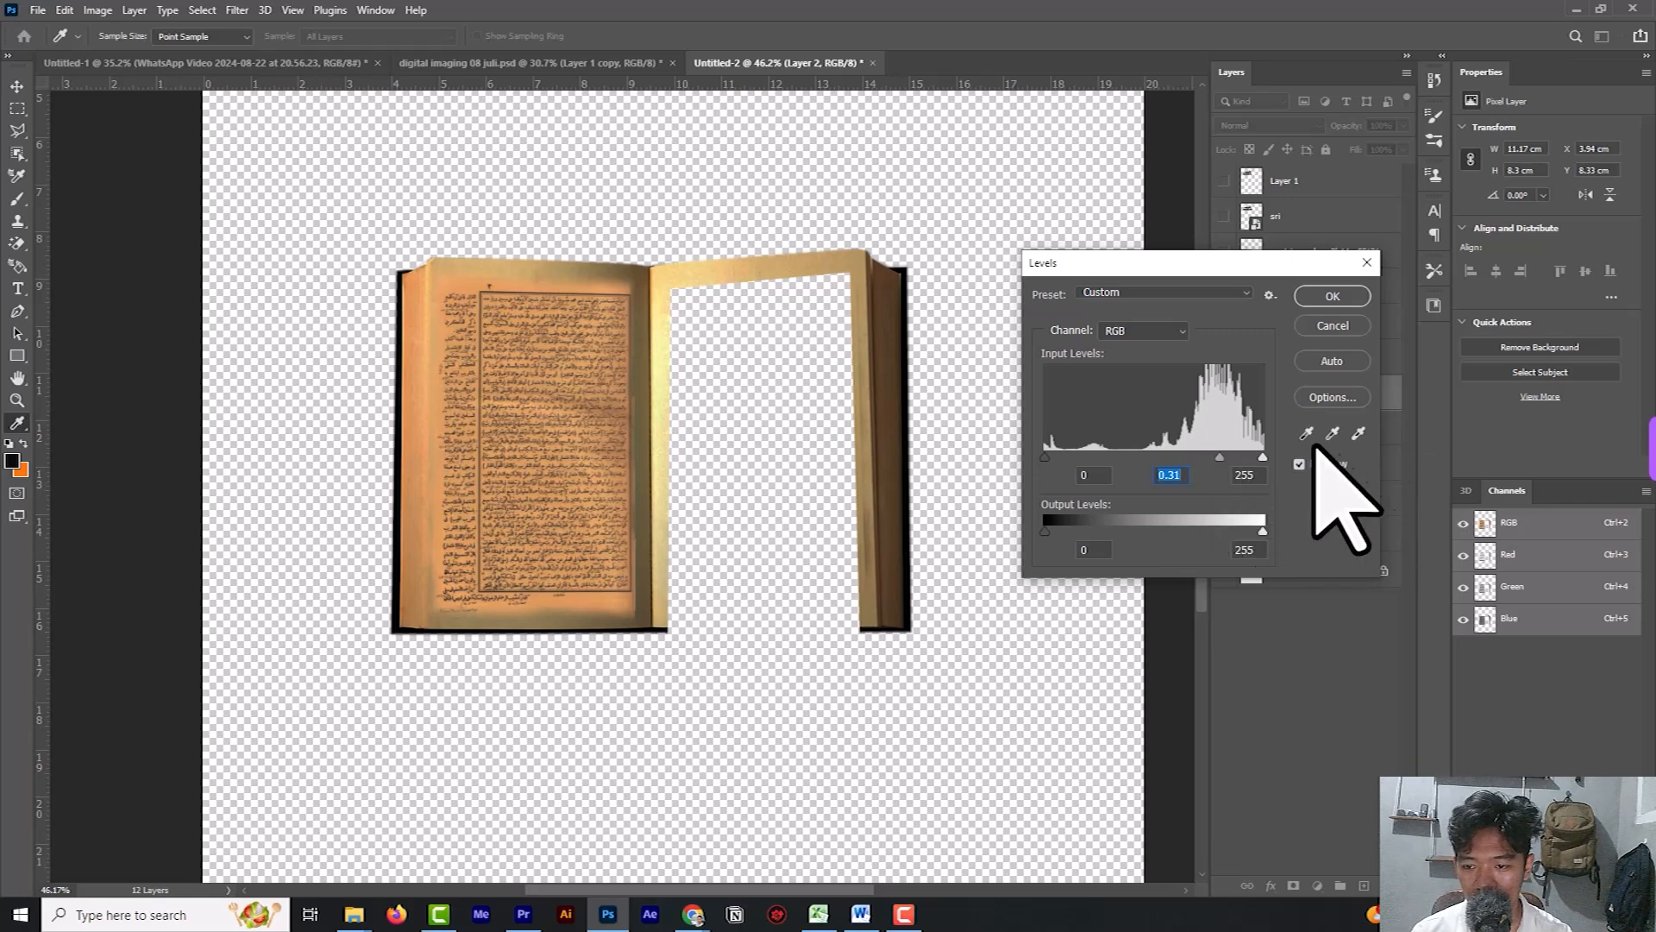
{"action": "left_click_drag", "start_coordinate": [1255, 457], "coordinate": [1282, 462]}
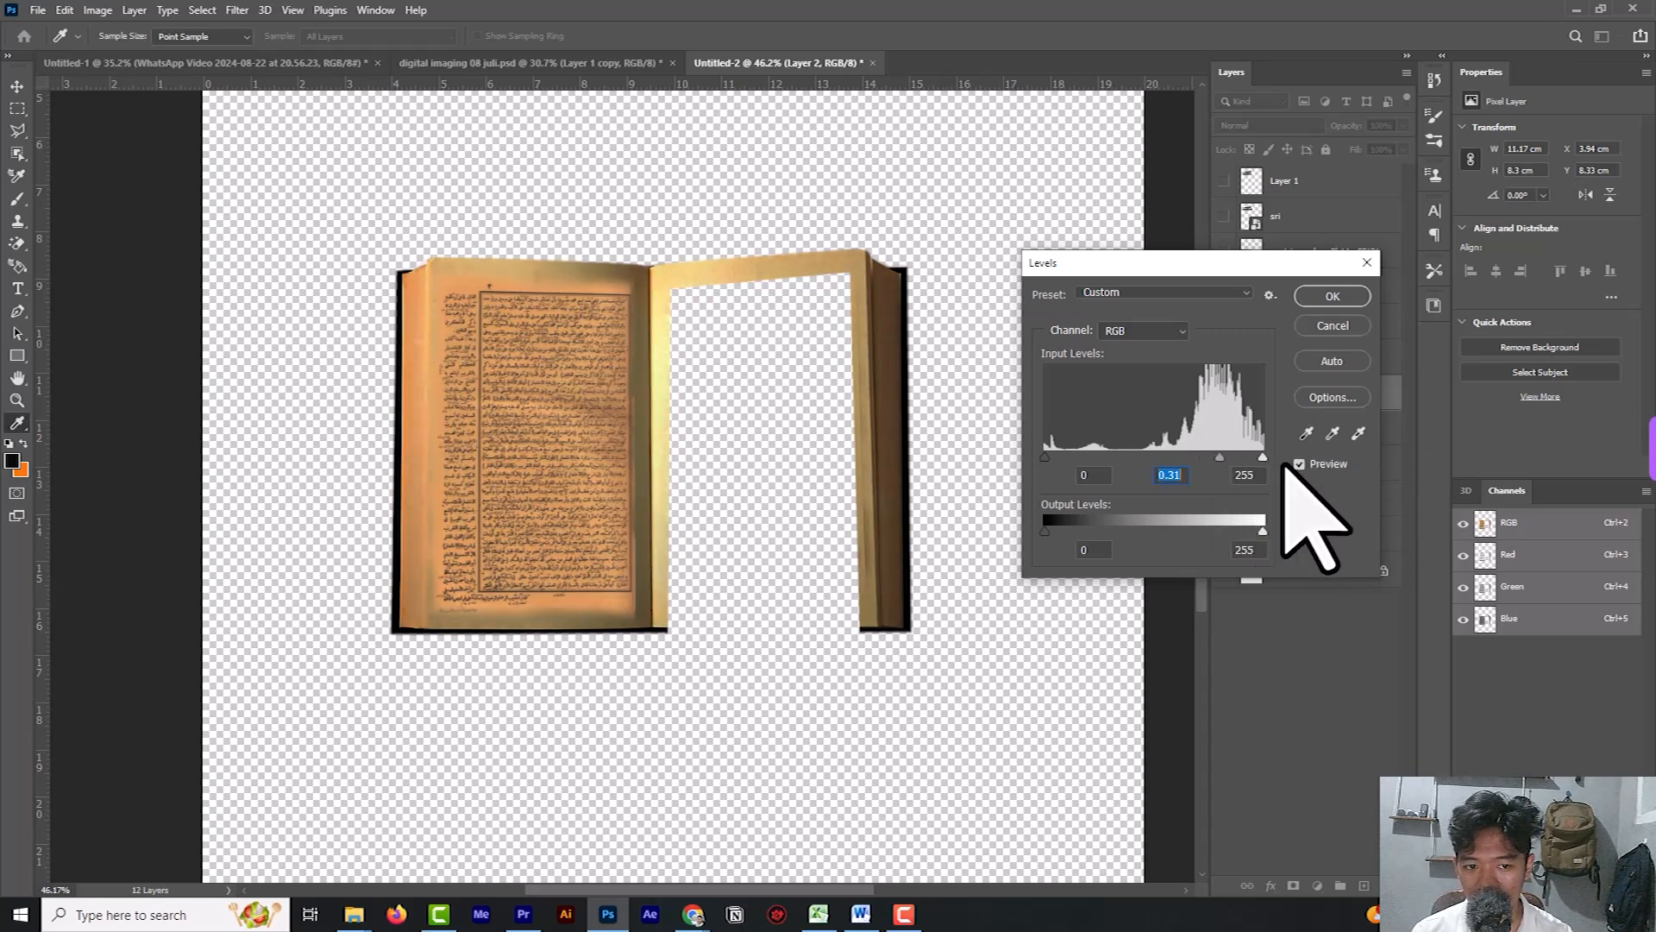
{"action": "mouse_move", "coordinate": [1258, 531]}
{"action": "left_mouse_down"}
{"action": "mouse_move", "coordinate": [1239, 529]}
{"action": "mouse_move", "coordinate": [1253, 532]}
{"action": "left_mouse_up"}
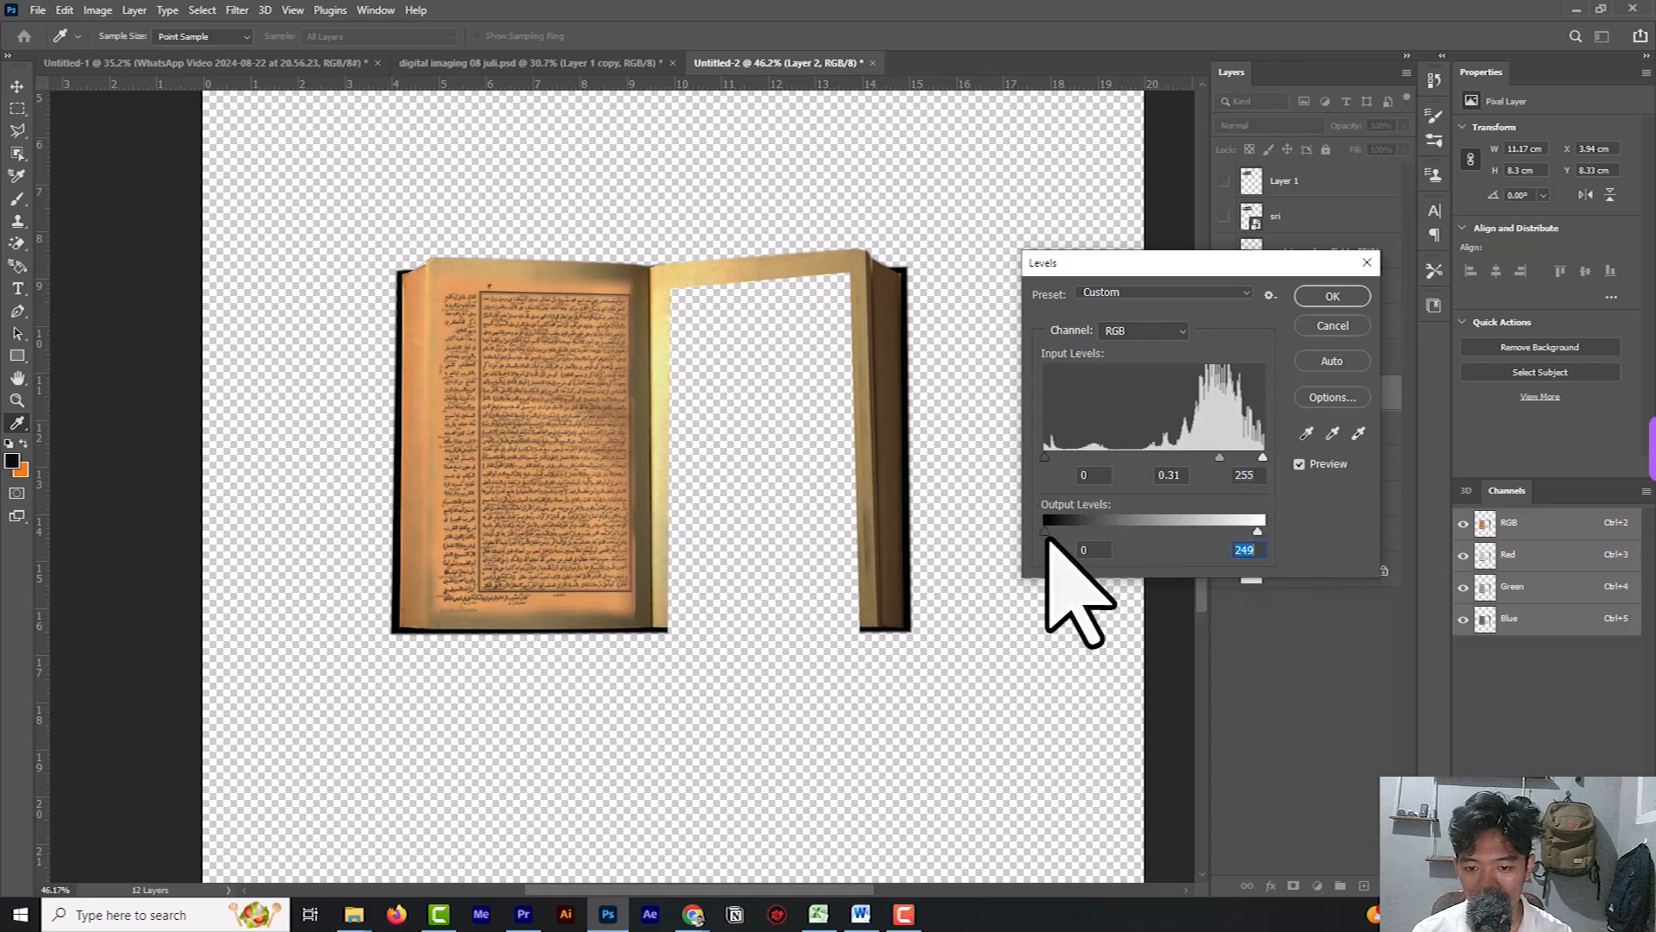
{"action": "left_click_drag", "start_coordinate": [1051, 533], "coordinate": [1028, 529]}
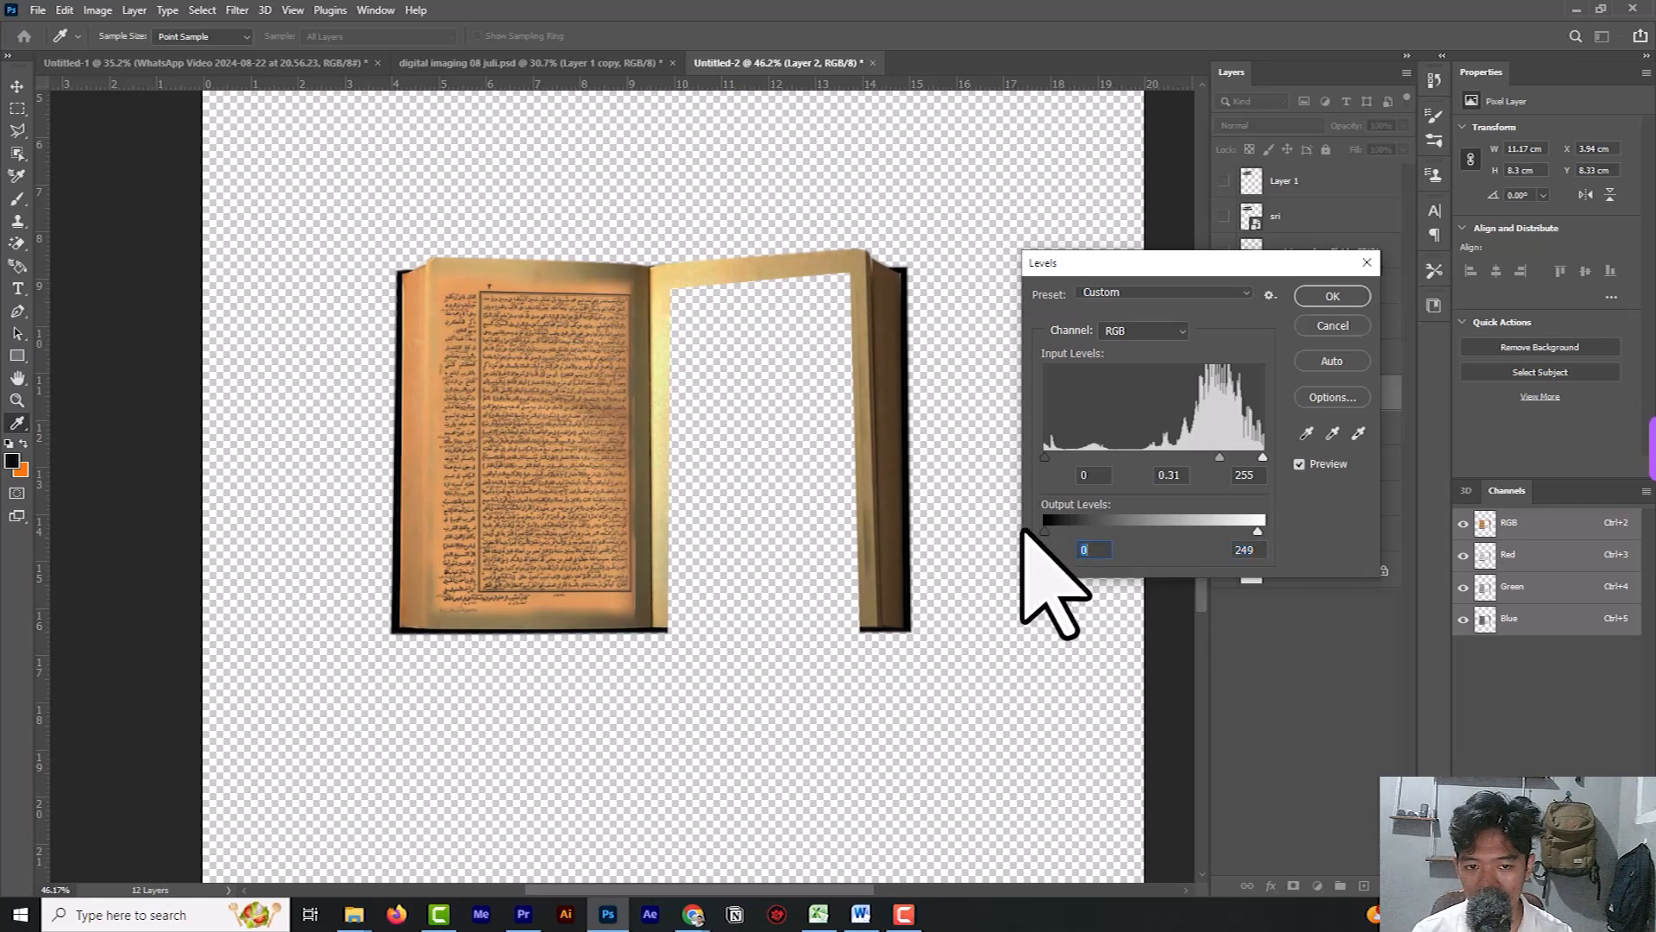
{"action": "left_click", "coordinate": [1328, 298]}
{"action": "key", "text": "v"}
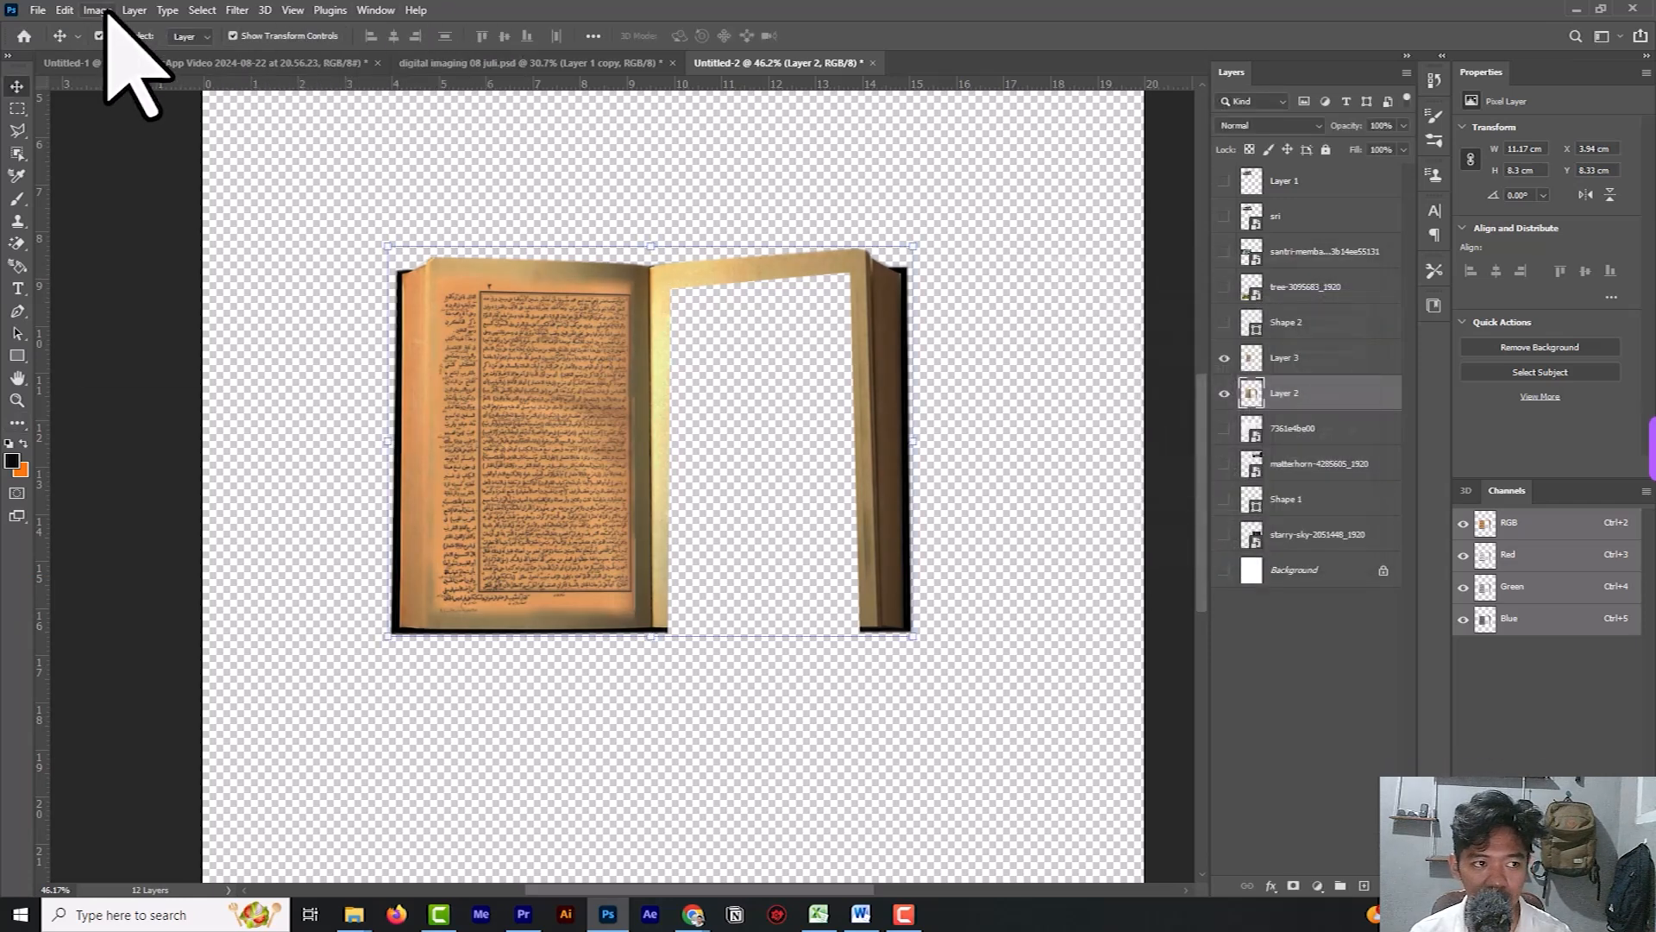
Apply a Curves adjustment to the book on Layer 2 with an RGB point at input 178 and output 175.
{"action": "left_click", "coordinate": [97, 11]}
{"action": "mouse_move", "coordinate": [112, 54]}
{"action": "left_click", "coordinate": [355, 80]}
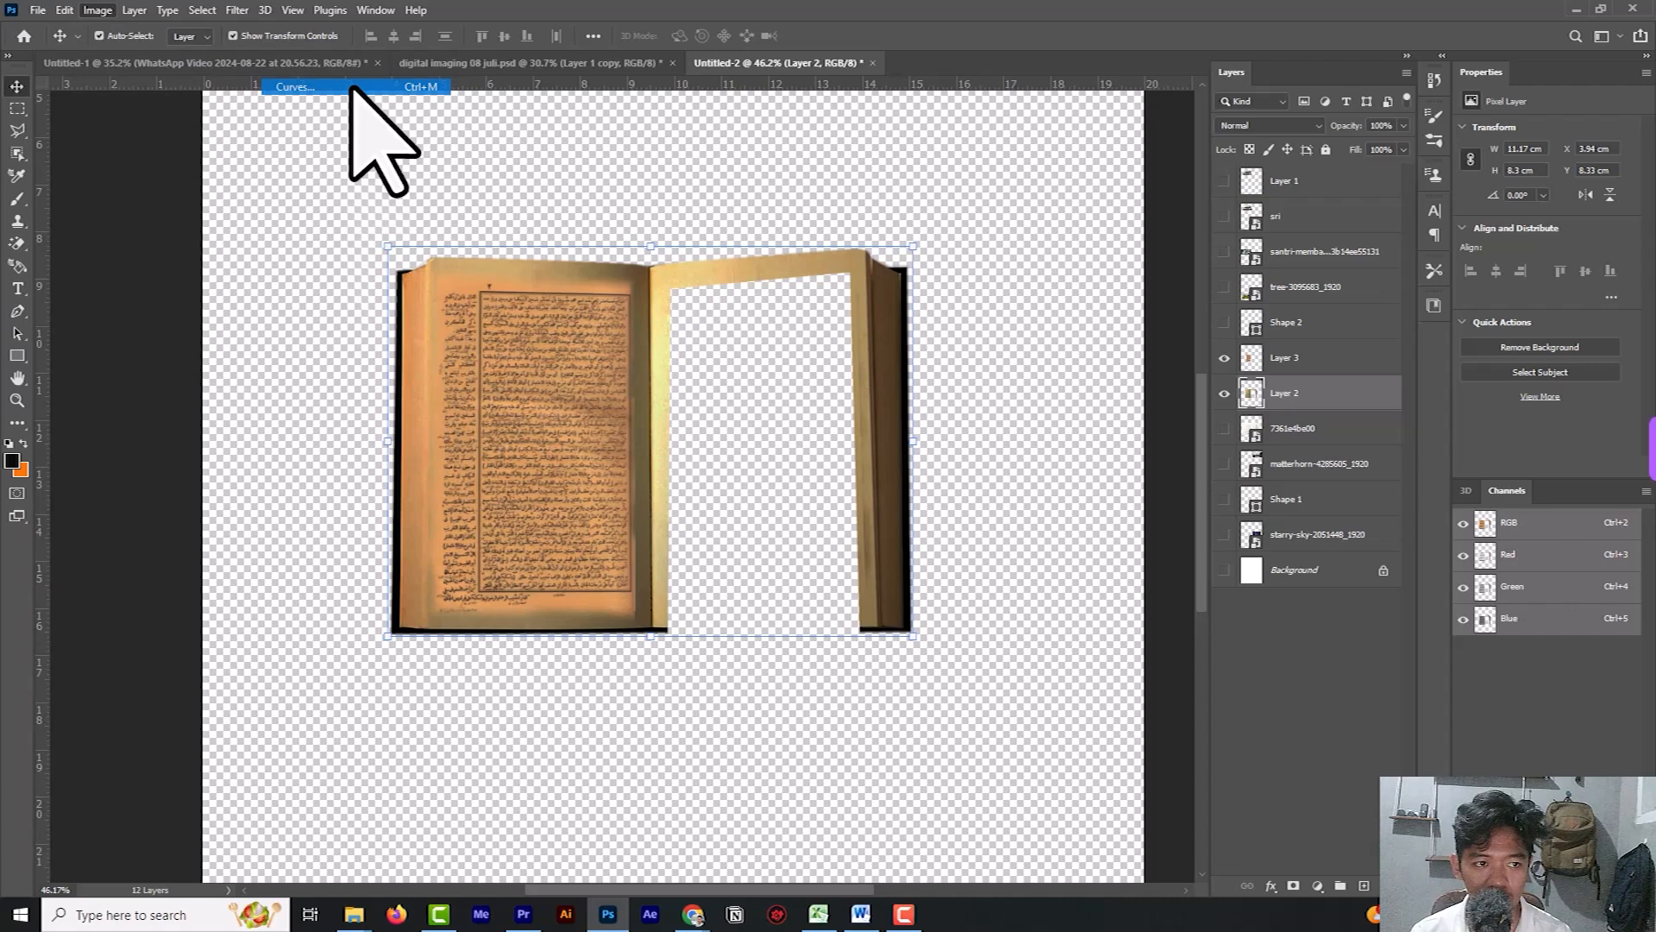
{"action": "left_click_drag", "start_coordinate": [775, 152], "coordinate": [1194, 197]}
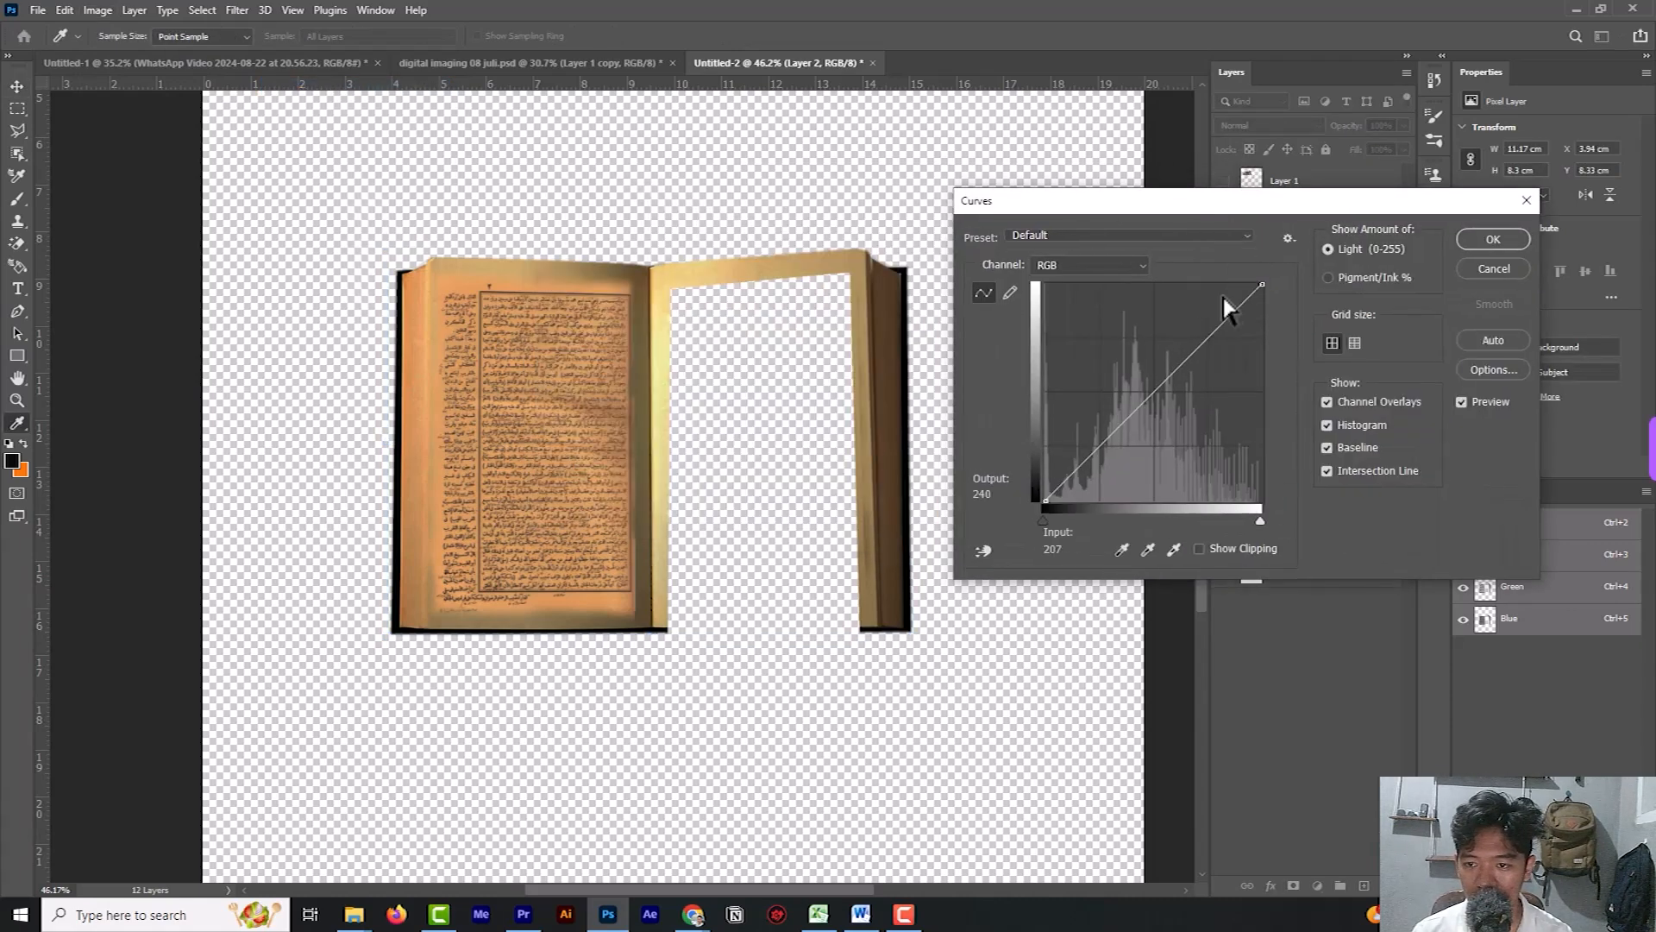
{"action": "mouse_move", "coordinate": [1261, 285]}
{"action": "left_mouse_down"}
{"action": "mouse_move", "coordinate": [1256, 344]}
{"action": "mouse_move", "coordinate": [1273, 279]}
{"action": "left_mouse_up"}
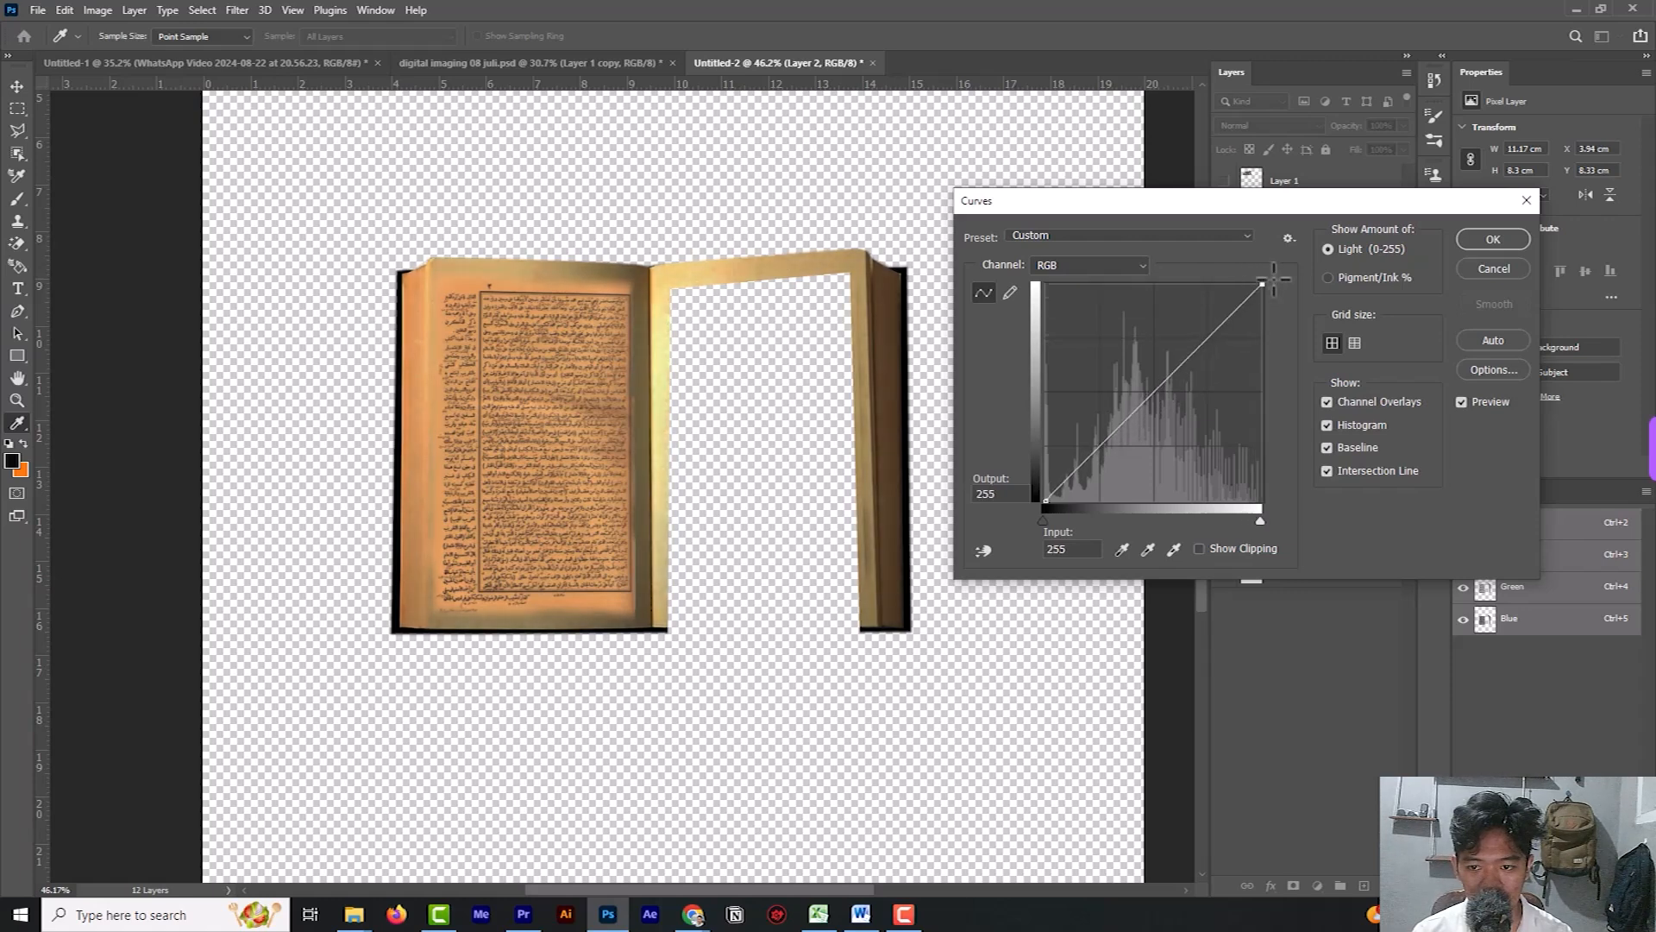
{"action": "mouse_move", "coordinate": [1178, 344]}
{"action": "left_mouse_down"}
{"action": "mouse_move", "coordinate": [1211, 364]}
{"action": "mouse_move", "coordinate": [1198, 353]}
{"action": "left_mouse_up"}
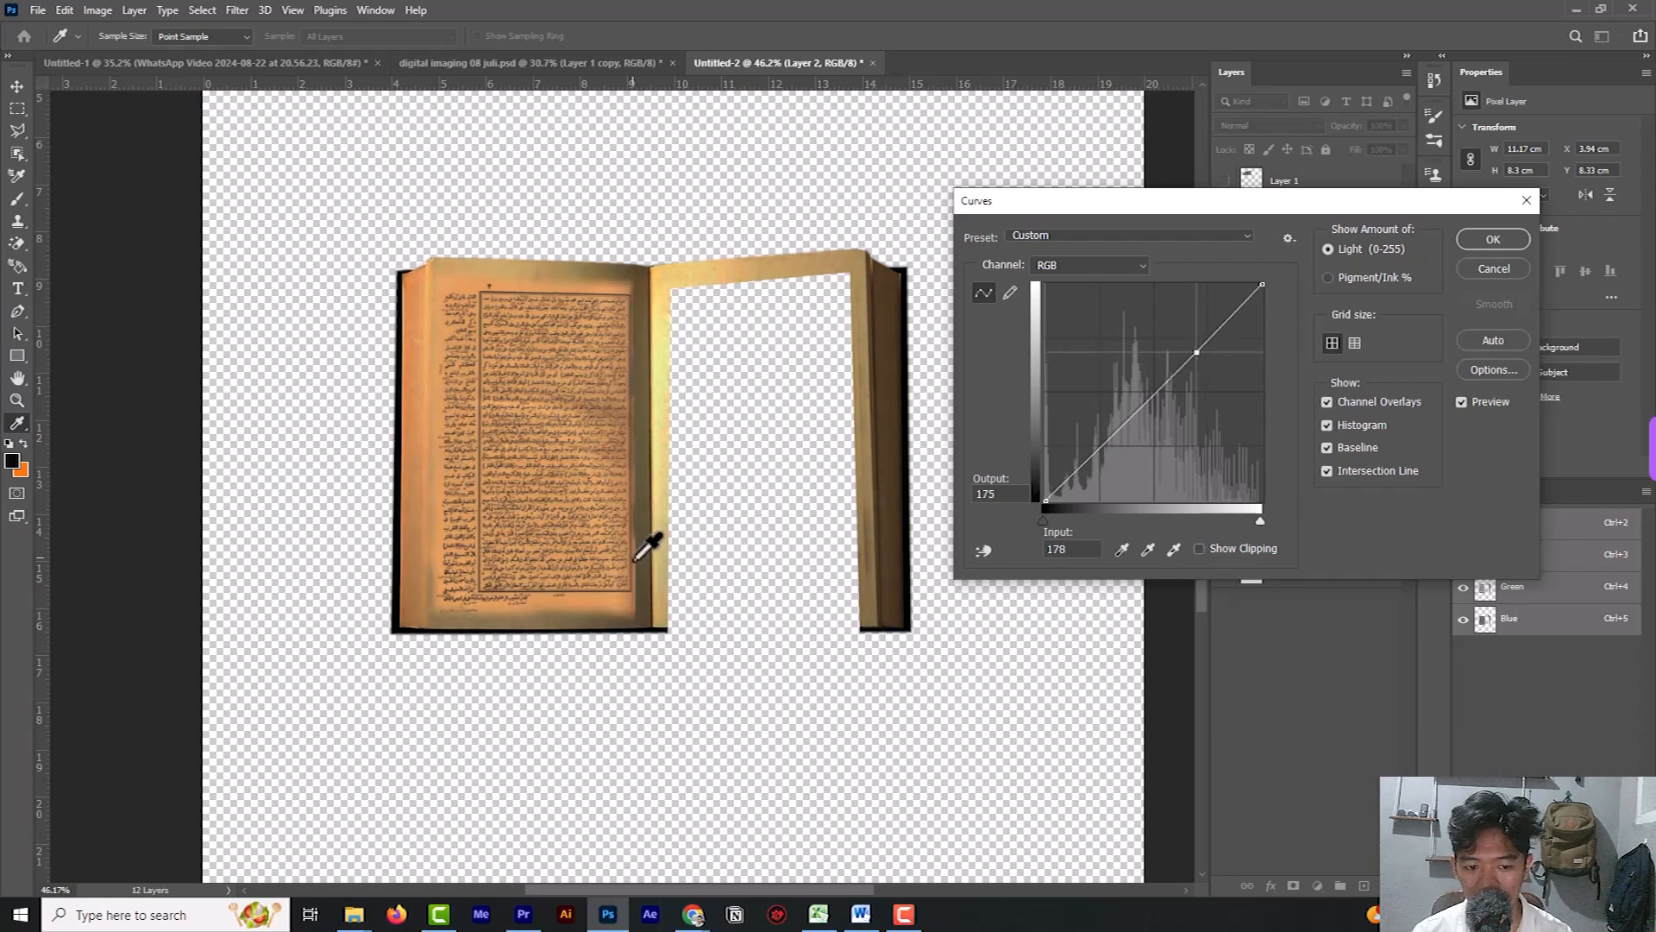
{"action": "left_click", "coordinate": [1493, 239]}
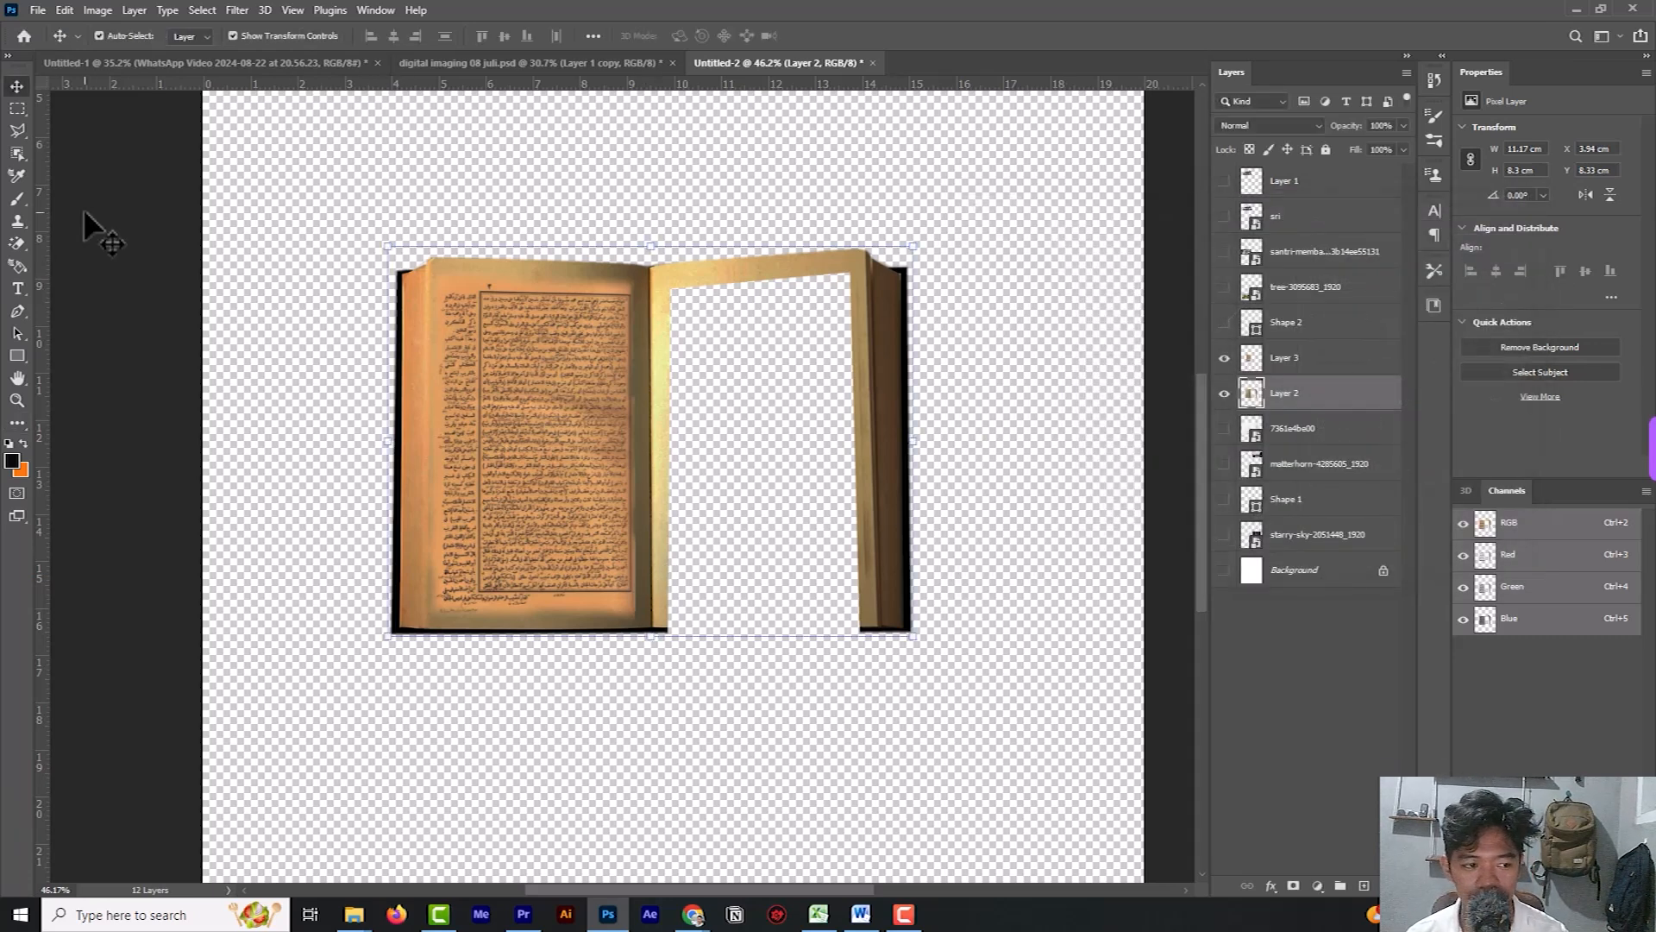
Apply Brightness/Contrast to the Arabic text page on Layer 3 with brightness -57 and contrast -36.
{"action": "left_click", "coordinate": [535, 366]}
{"action": "left_click", "coordinate": [98, 9]}
{"action": "mouse_move", "coordinate": [120, 45]}
{"action": "left_click", "coordinate": [312, 50]}
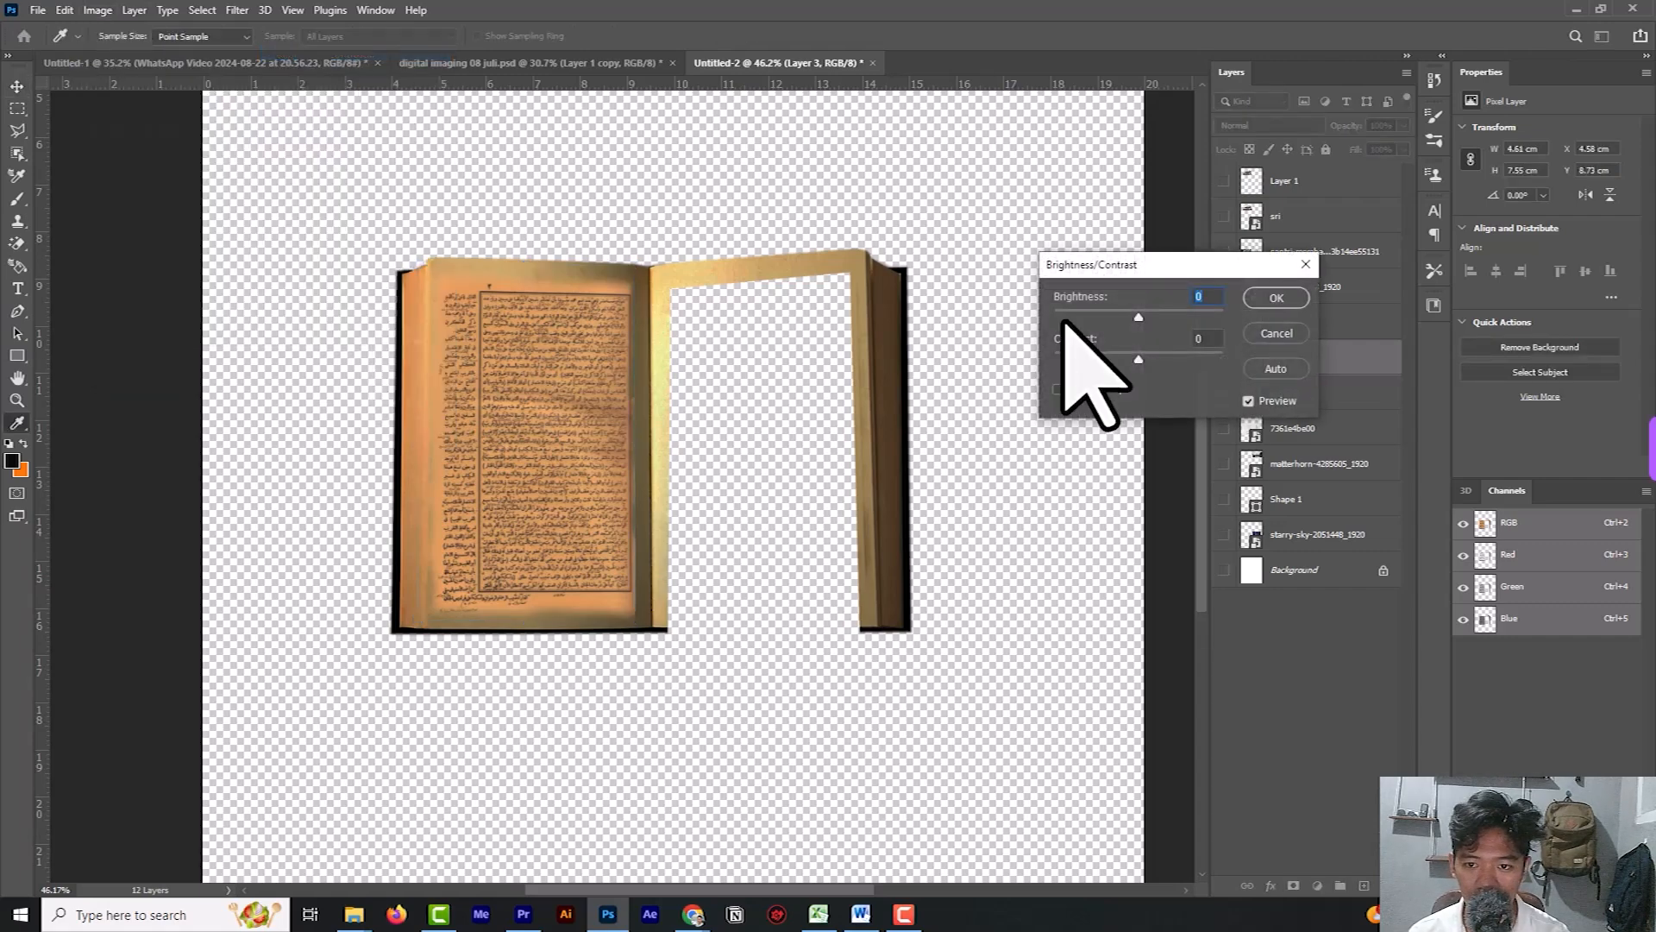
{"action": "left_click_drag", "start_coordinate": [1138, 318], "coordinate": [1120, 317]}
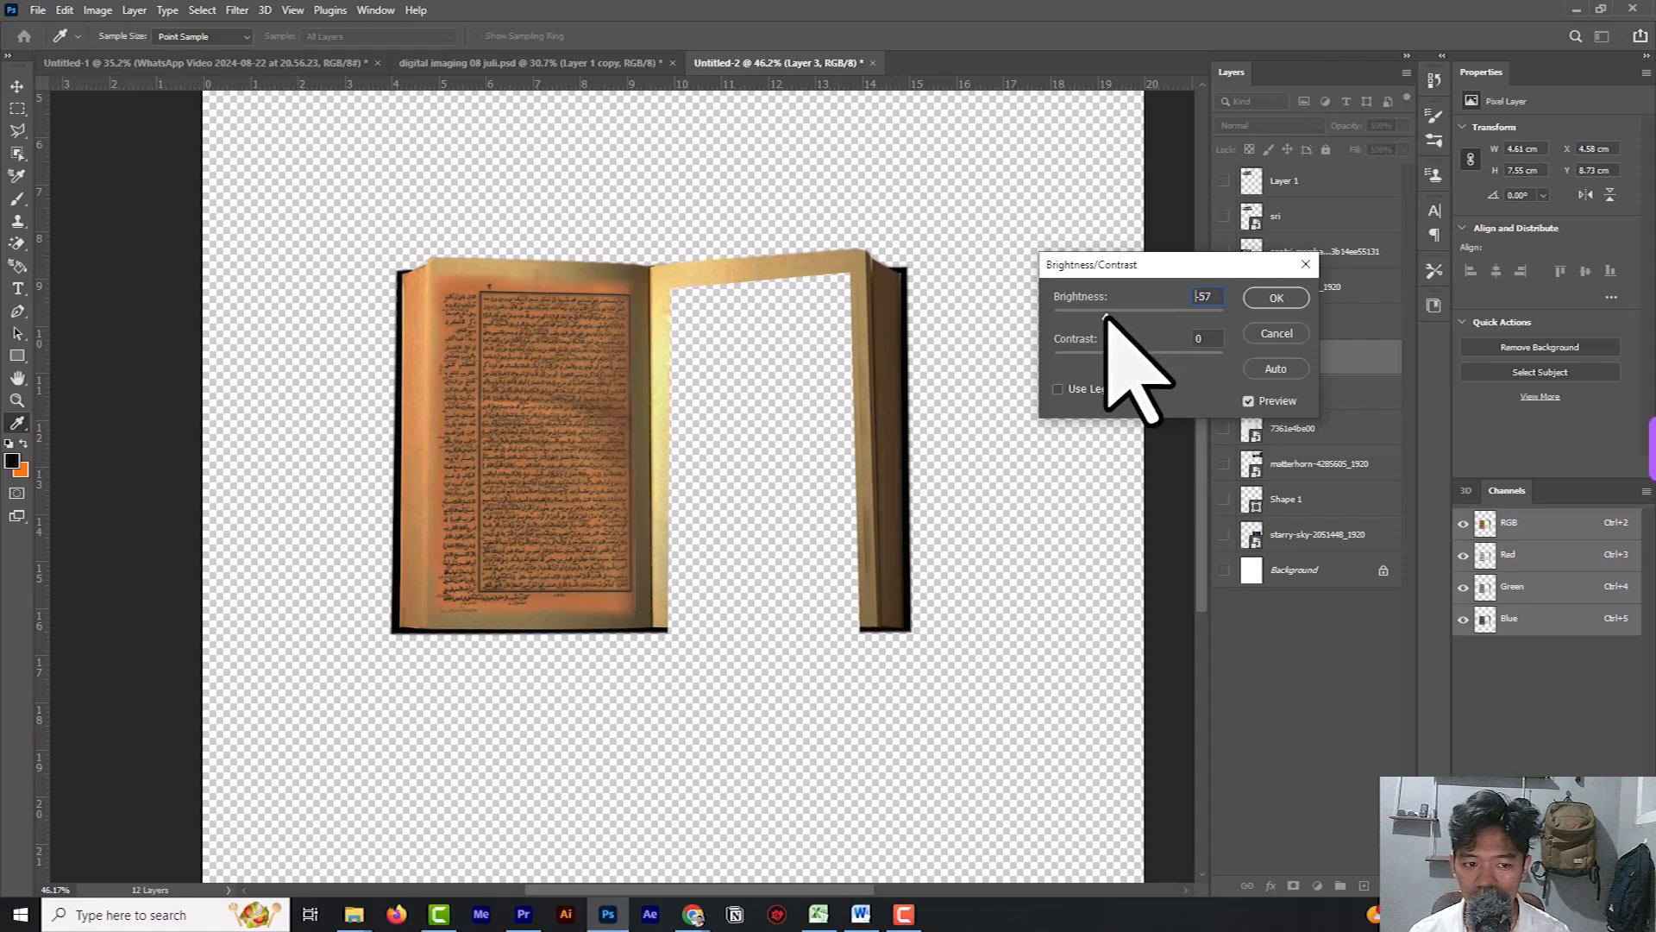
{"action": "left_click_drag", "start_coordinate": [1137, 359], "coordinate": [1092, 361]}
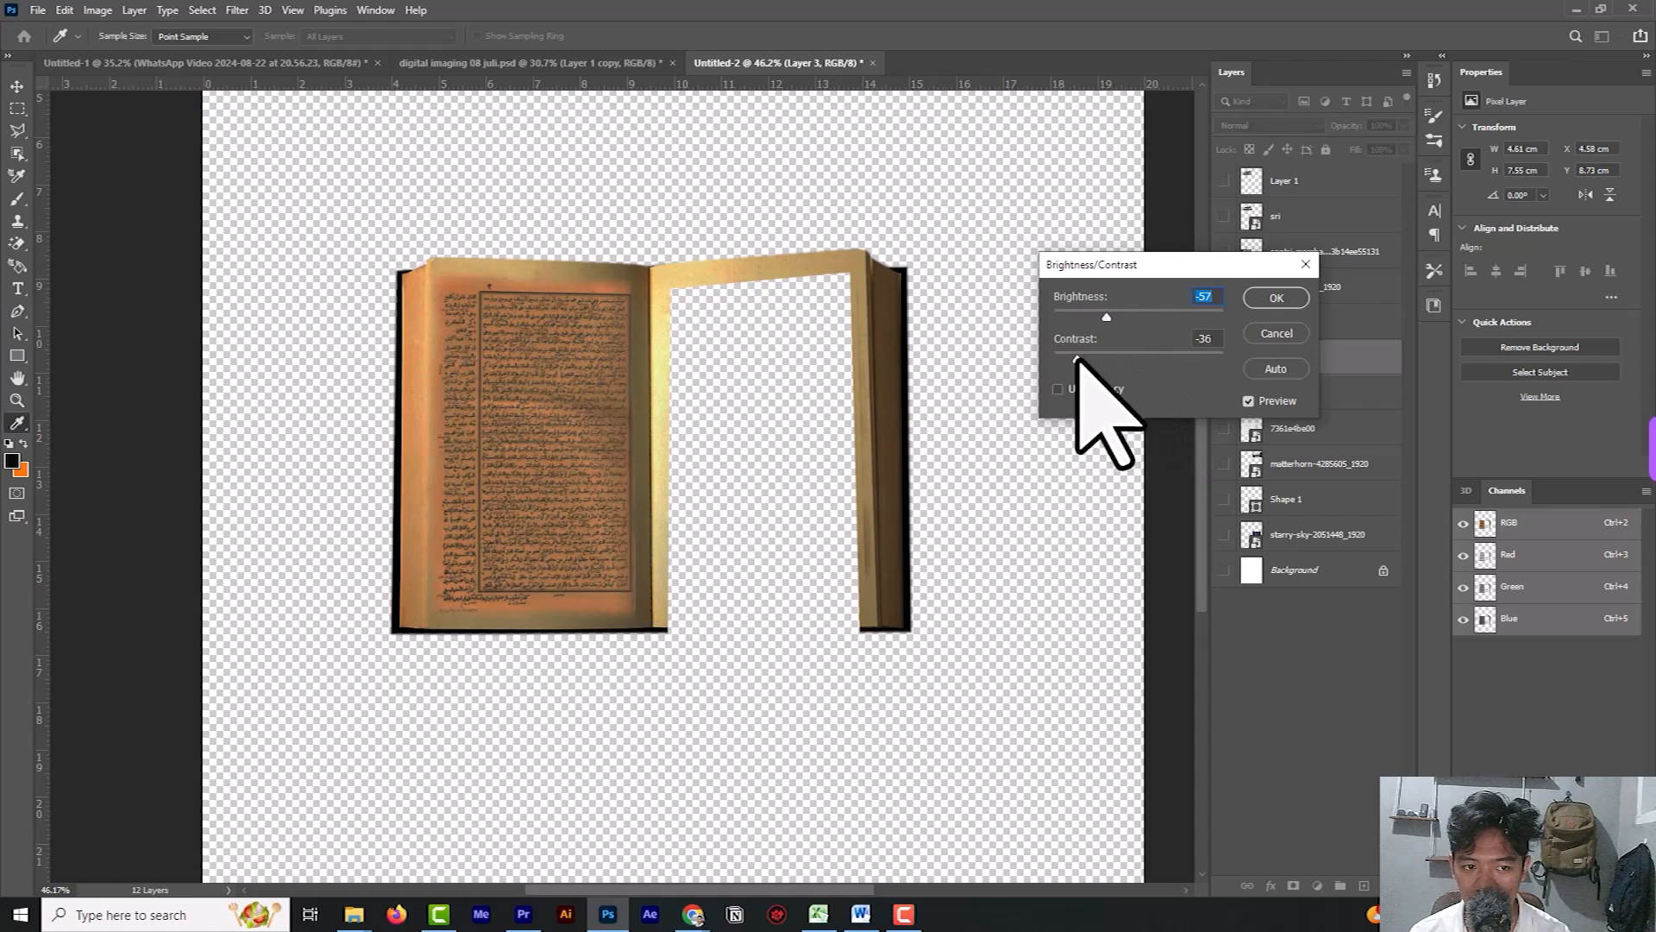
{"action": "left_click_drag", "start_coordinate": [1076, 359], "coordinate": [1076, 358]}
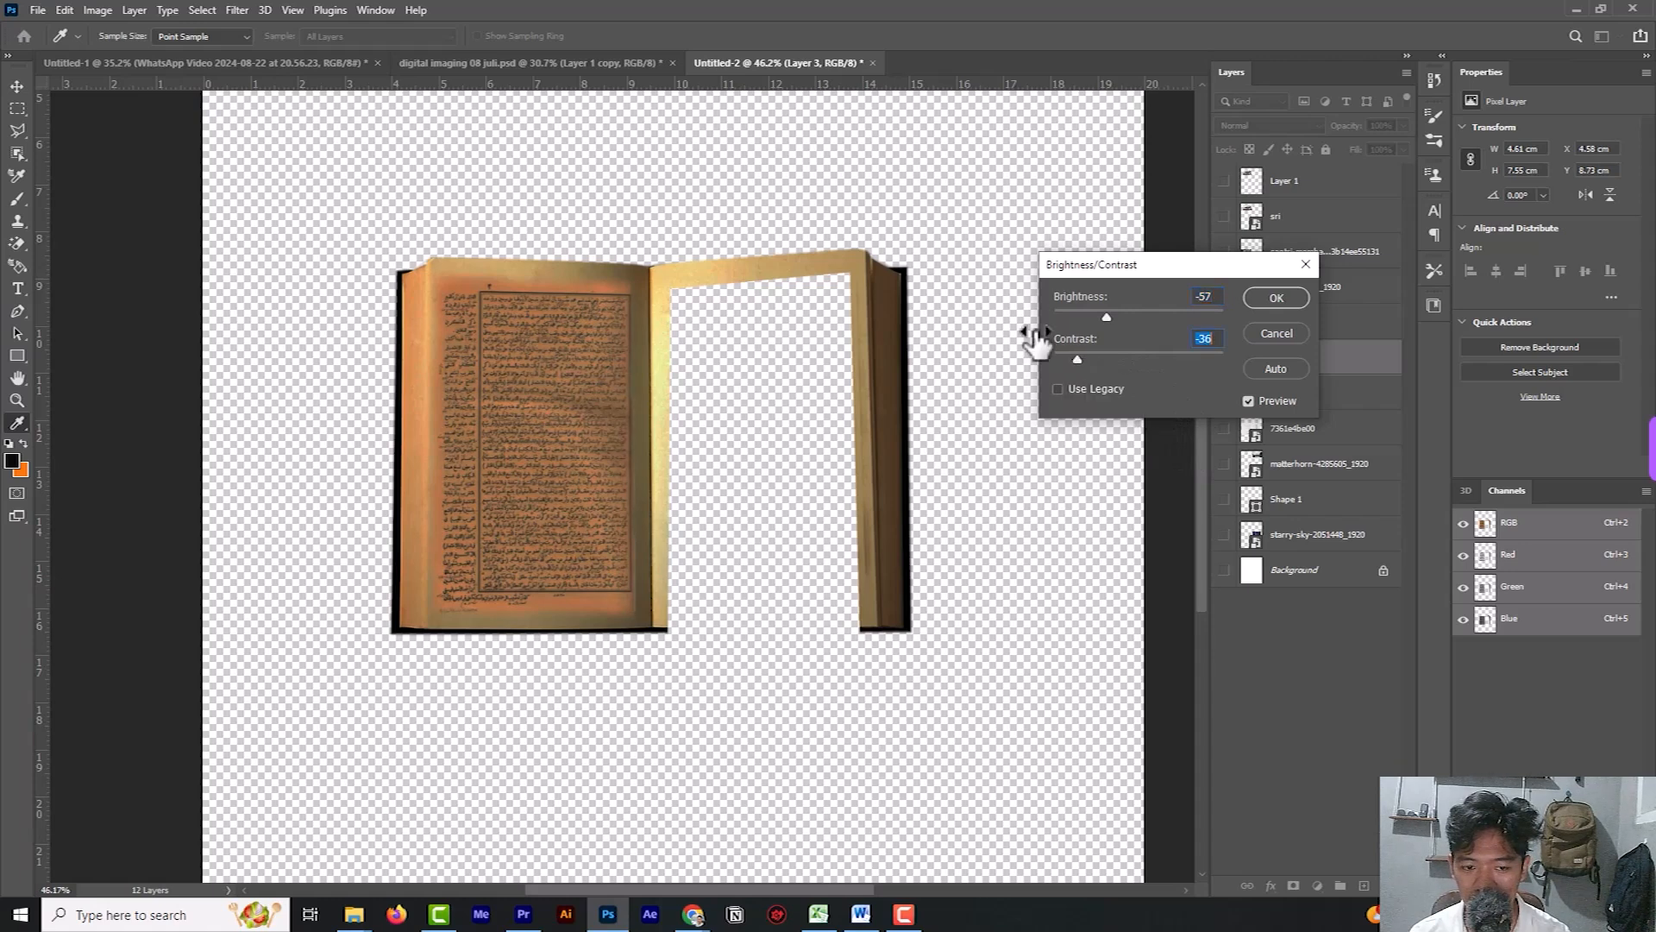
{"action": "left_click", "coordinate": [1277, 298]}
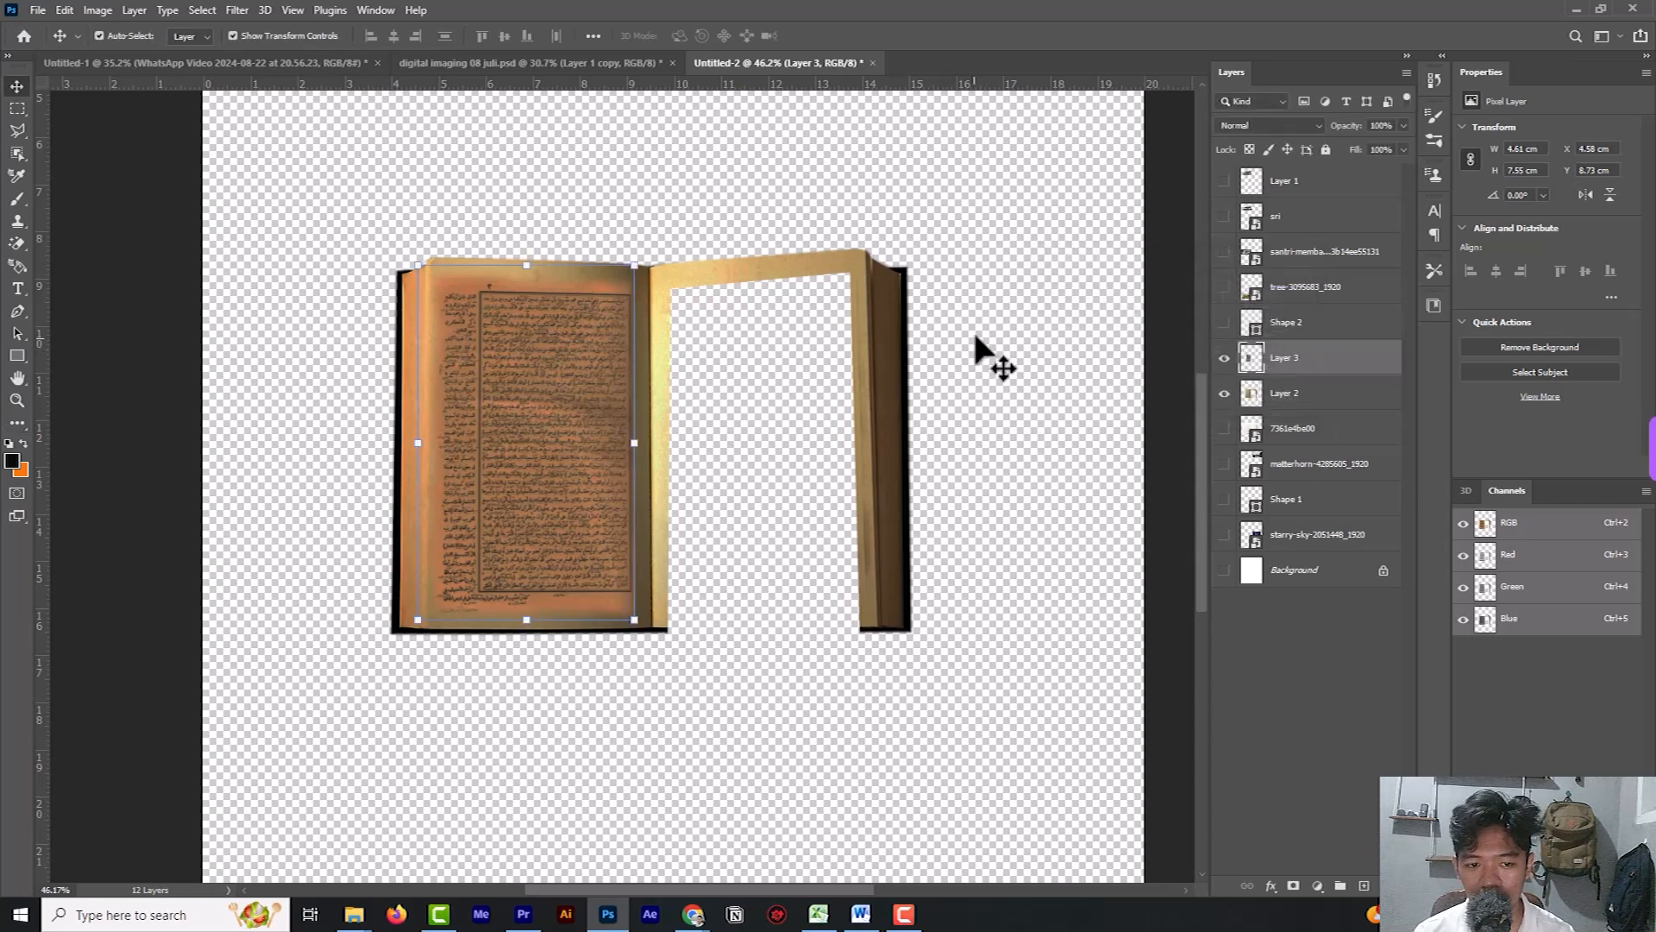